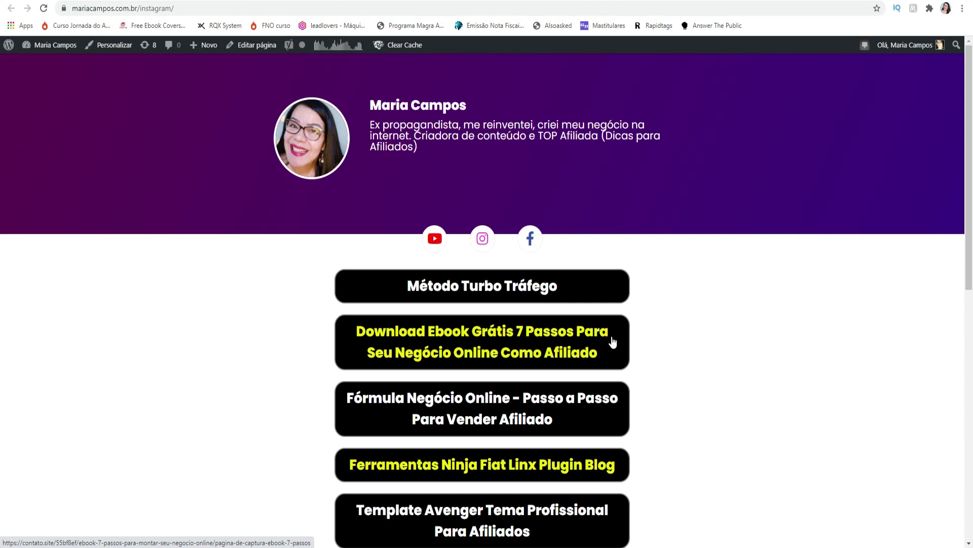
- Examine the full list of link buttons on the site's Instagram bio page
{"action": "scroll", "coordinate": [445, 320], "scroll_direction": "down", "scroll_amount": 2}
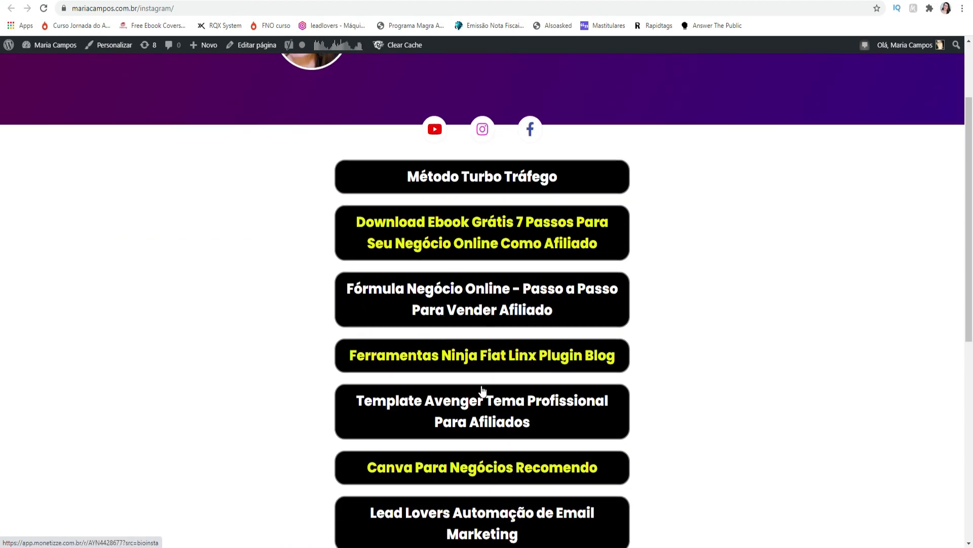
{"action": "scroll", "coordinate": [516, 449], "scroll_direction": "down", "scroll_amount": 1}
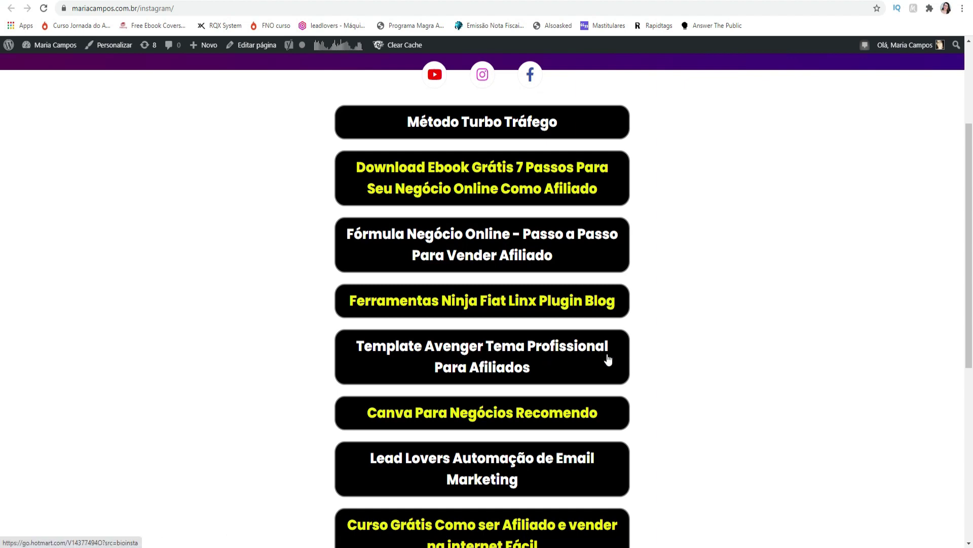
{"action": "scroll", "coordinate": [609, 359], "scroll_direction": "down", "scroll_amount": 4}
{"action": "scroll", "coordinate": [563, 359], "scroll_direction": "up", "scroll_amount": 6}
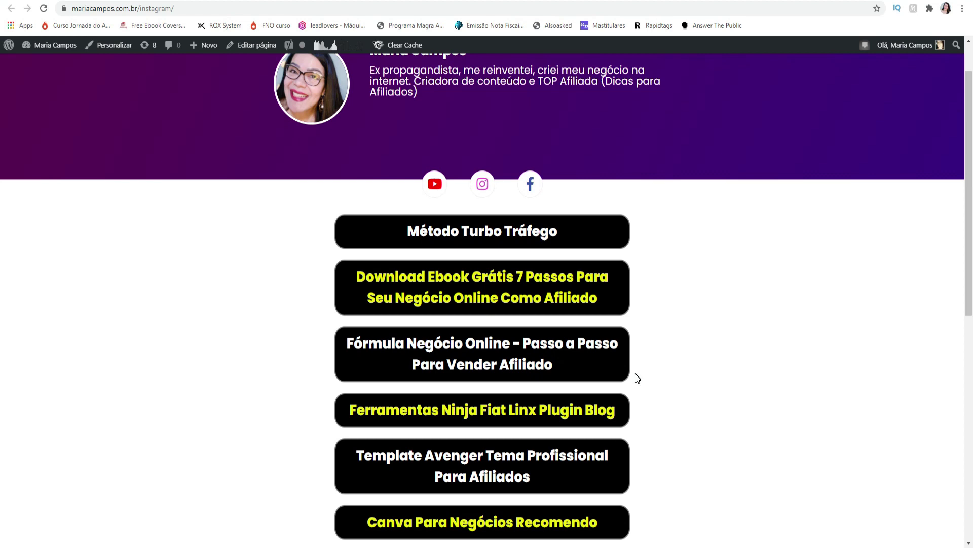
{"action": "scroll", "coordinate": [477, 278], "scroll_direction": "down", "scroll_amount": 4}
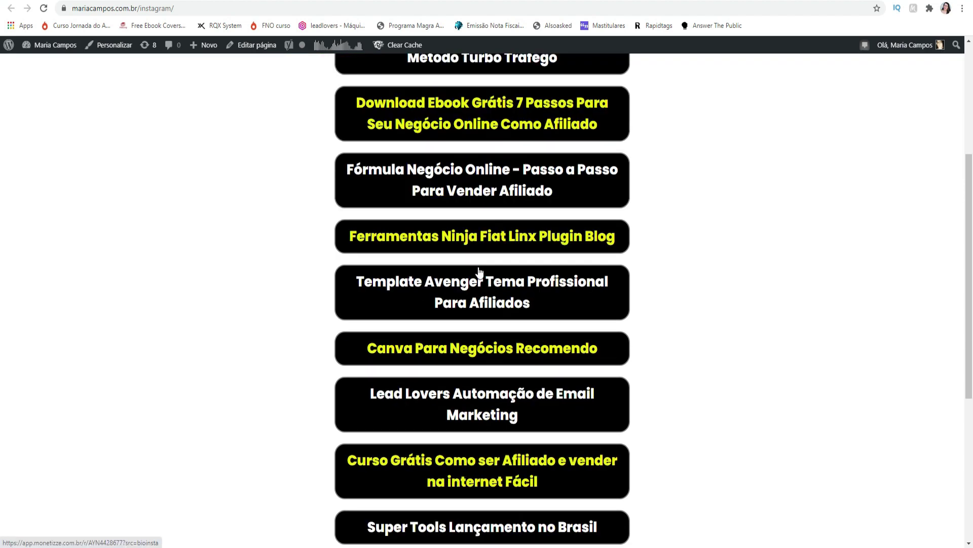
{"action": "scroll", "coordinate": [513, 469], "scroll_direction": "down", "scroll_amount": 5}
{"action": "scroll", "coordinate": [513, 468], "scroll_direction": "up", "scroll_amount": 10}
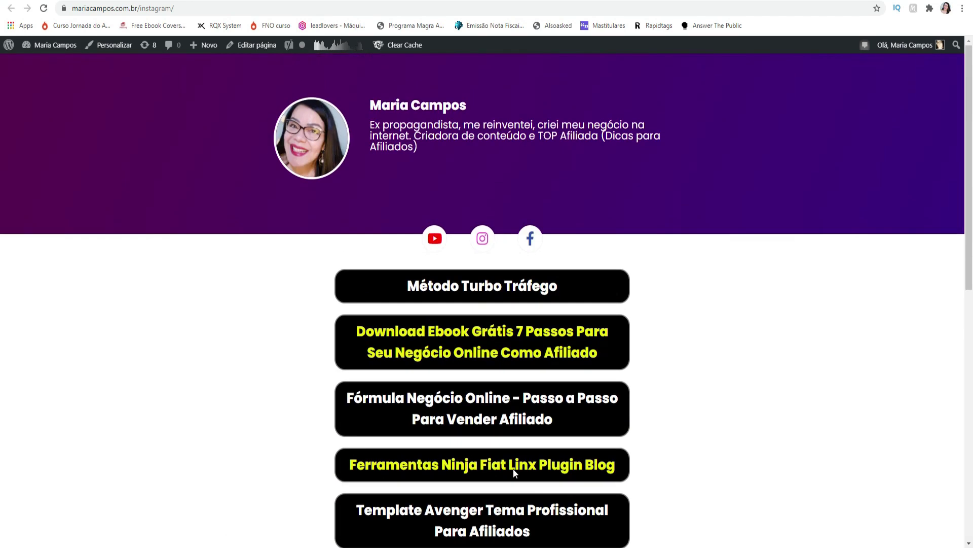
- Review the custom buttons' text, URL and colour settings in the Avenger theme's Página Instagram options against the live page
{"action": "key", "text": "alt+Left"}
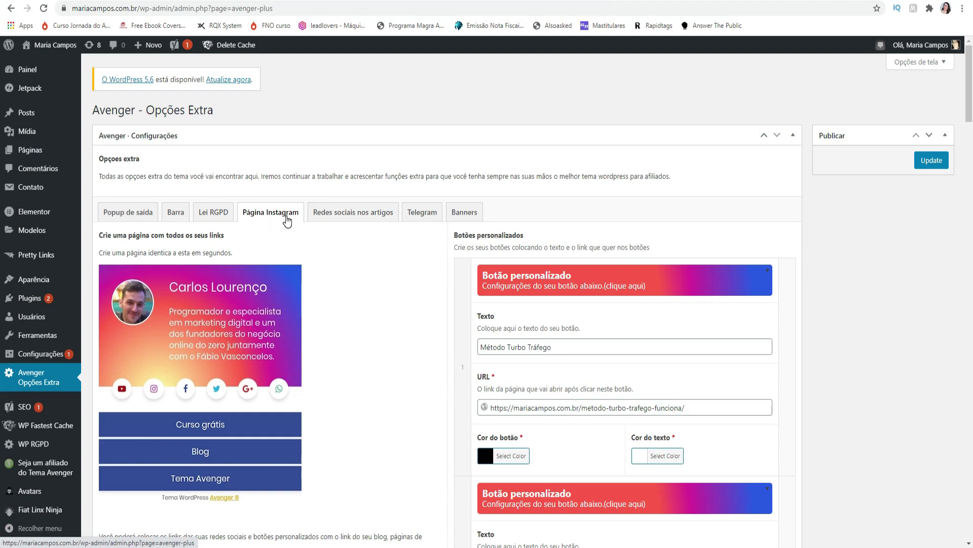
{"action": "scroll", "coordinate": [562, 304], "scroll_direction": "down", "scroll_amount": 7}
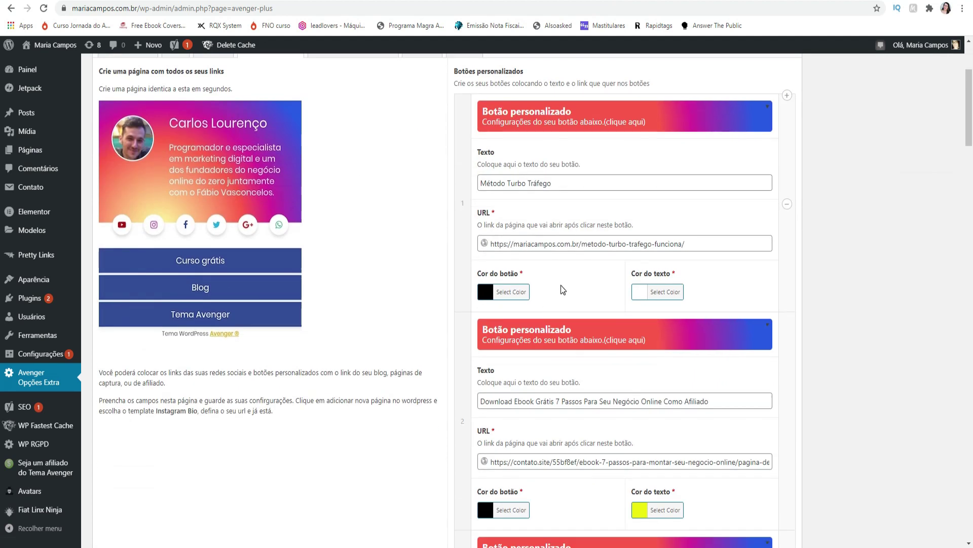
{"action": "scroll", "coordinate": [577, 248], "scroll_direction": "up", "scroll_amount": 5}
{"action": "scroll", "coordinate": [577, 244], "scroll_direction": "up", "scroll_amount": 1}
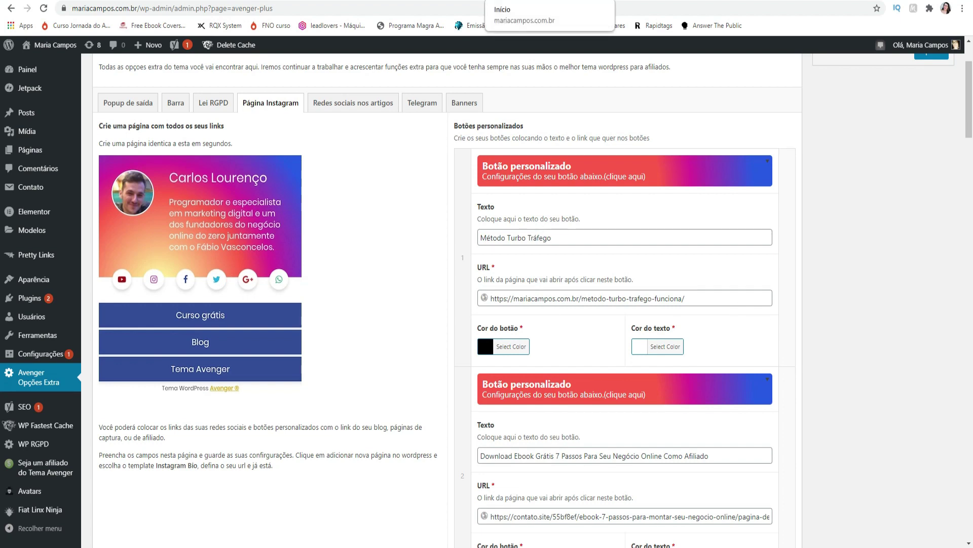
{"action": "left_click", "coordinate": [550, 0]}
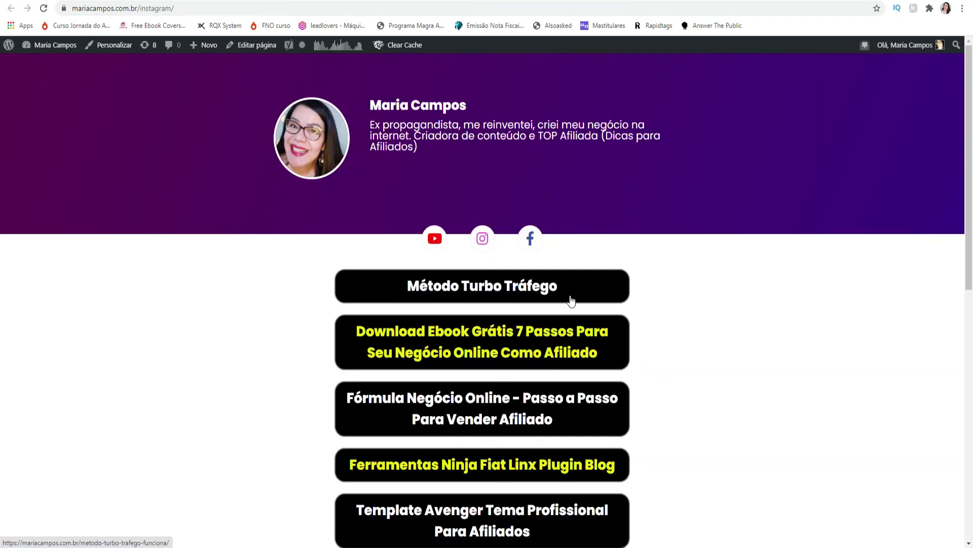
{"action": "left_click", "coordinate": [447, 0]}
{"action": "scroll", "coordinate": [612, 272], "scroll_direction": "down", "scroll_amount": 20}
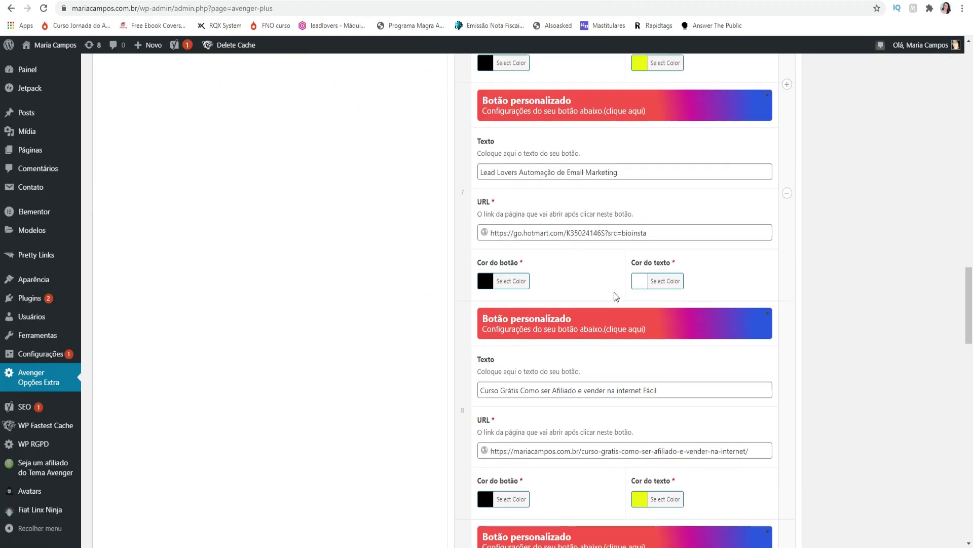
{"action": "scroll", "coordinate": [615, 293], "scroll_direction": "up", "scroll_amount": 20}
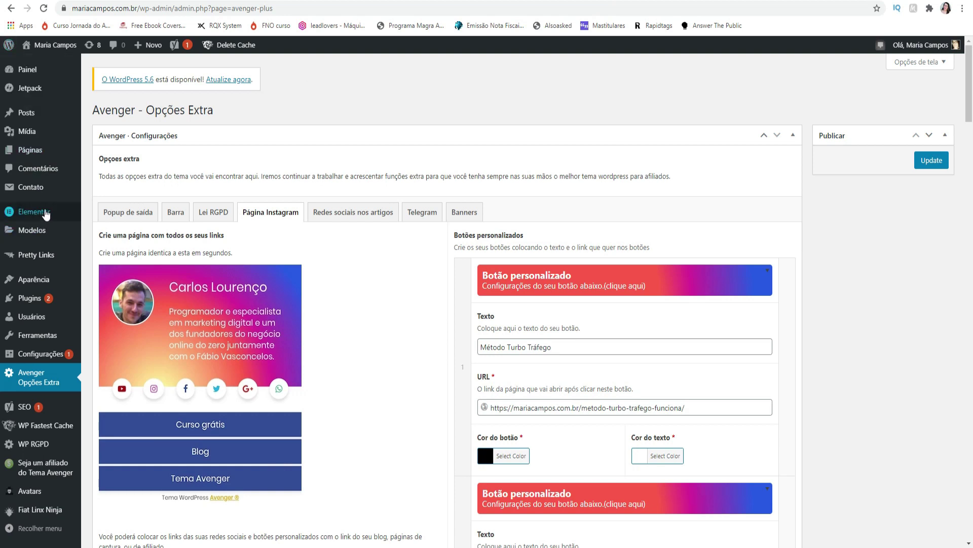
- Look through the Elementor-built landing page down to its Plugins-Templates-Ebooks section, plus the link list on the Linktree page
{"action": "mouse_move", "coordinate": [40, 217]}
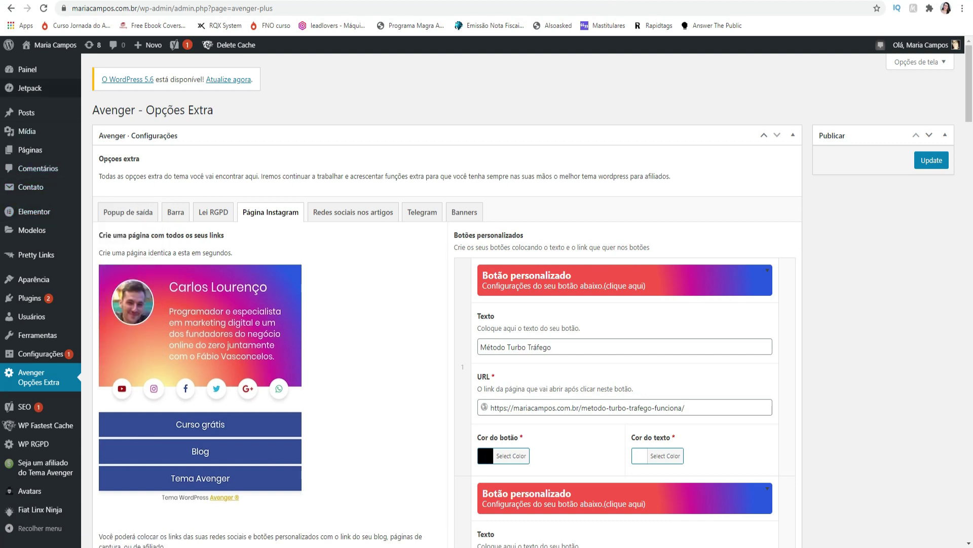
{"action": "key", "text": "ctrl+Tab"}
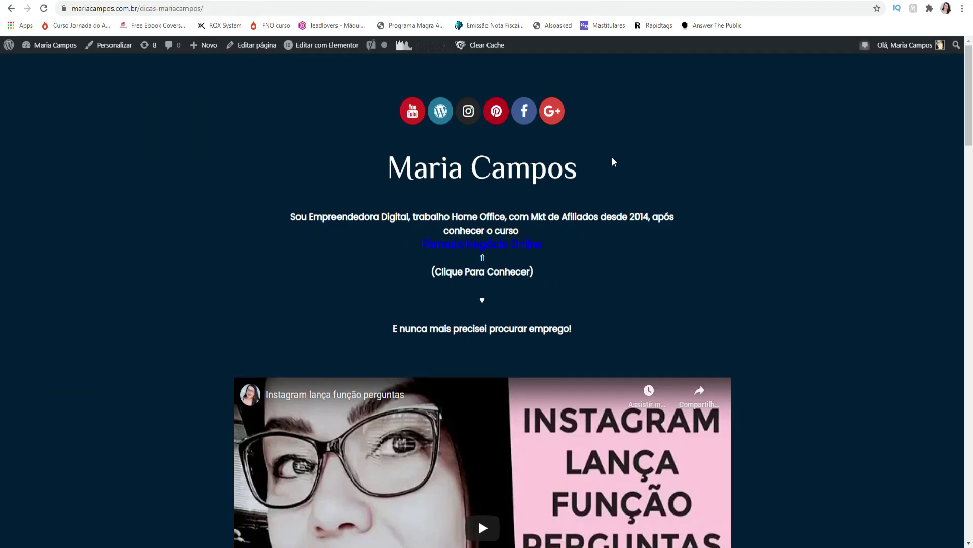
{"action": "scroll", "coordinate": [607, 155], "scroll_direction": "down", "scroll_amount": 3}
{"action": "scroll", "coordinate": [464, 257], "scroll_direction": "down", "scroll_amount": 5}
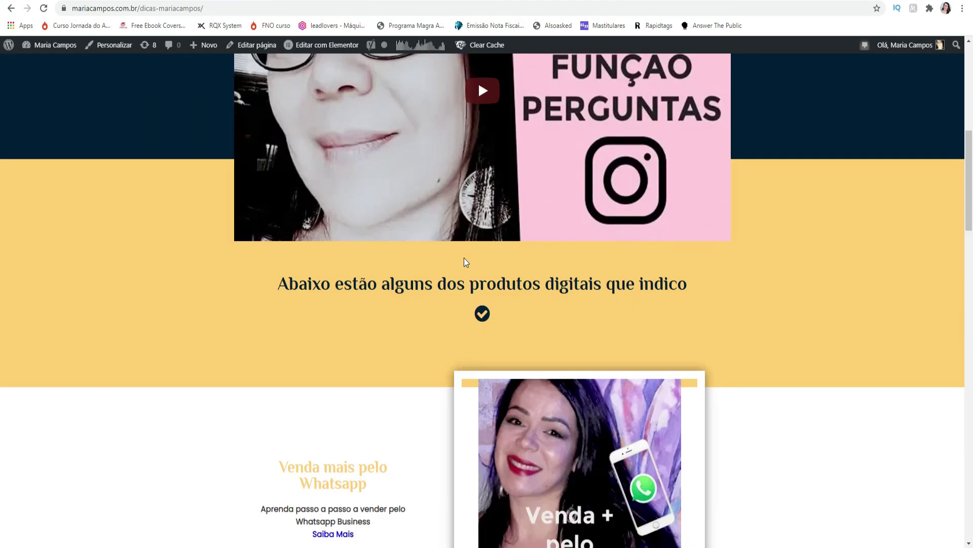
{"action": "scroll", "coordinate": [464, 260], "scroll_direction": "down", "scroll_amount": 4}
{"action": "scroll", "coordinate": [439, 335], "scroll_direction": "down", "scroll_amount": 12}
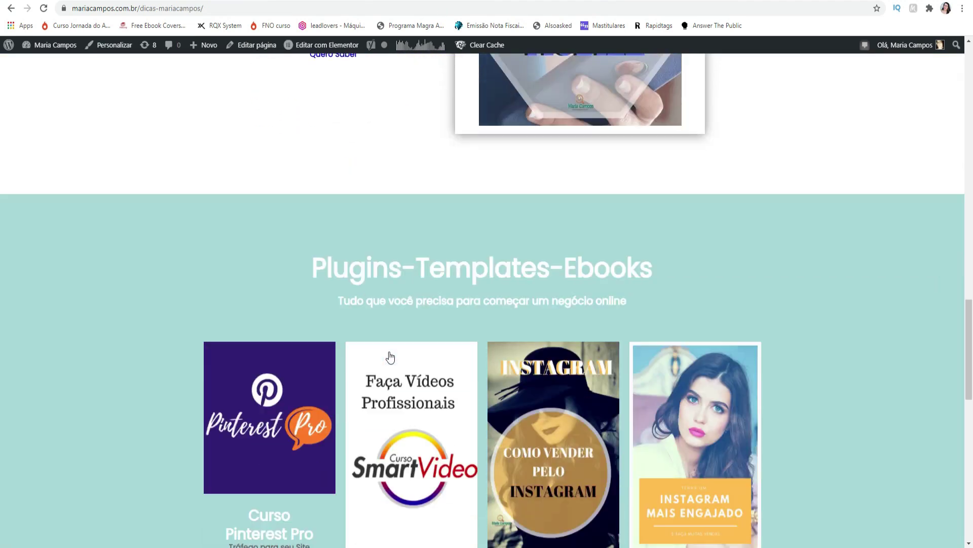
{"action": "scroll", "coordinate": [391, 357], "scroll_direction": "down", "scroll_amount": 5}
{"action": "scroll", "coordinate": [439, 393], "scroll_direction": "up", "scroll_amount": 14}
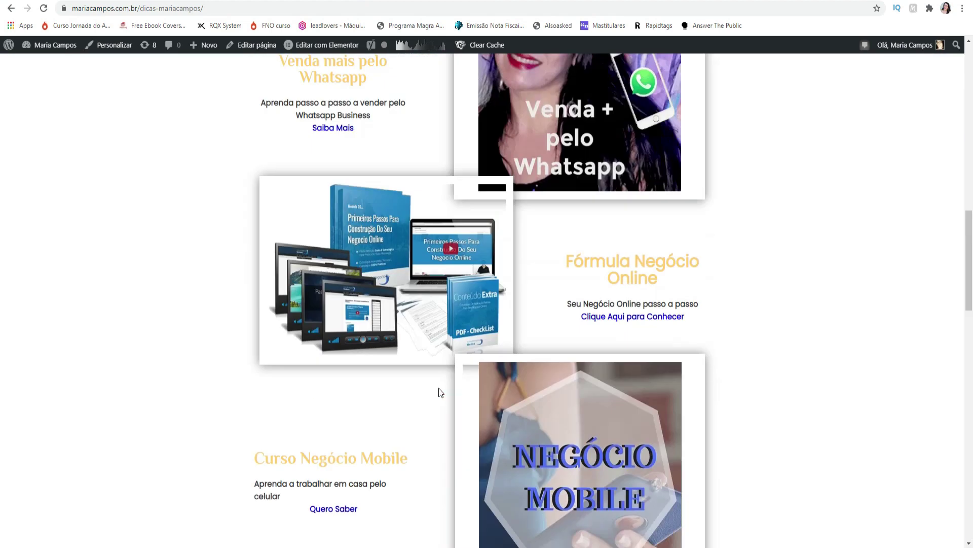
{"action": "scroll", "coordinate": [439, 393], "scroll_direction": "up", "scroll_amount": 12}
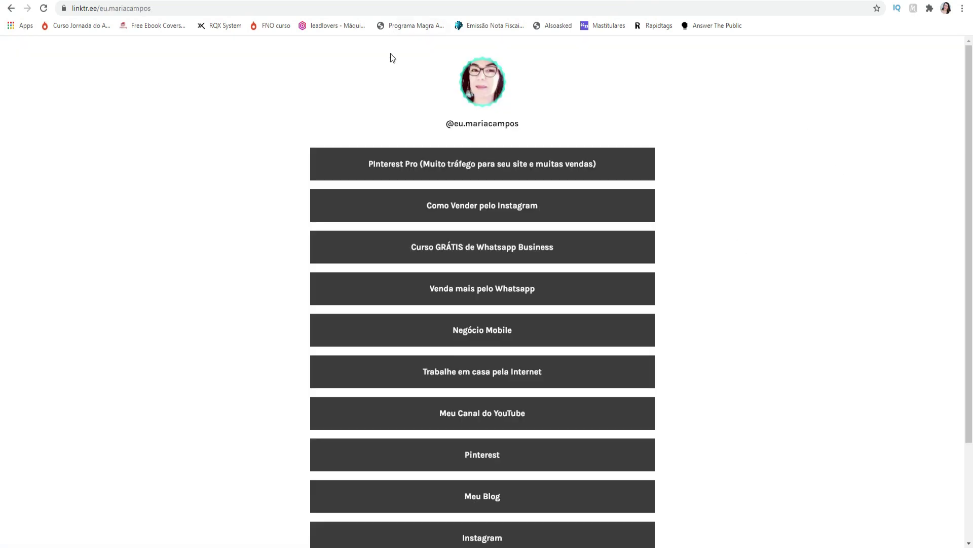
{"action": "scroll", "coordinate": [518, 192], "scroll_direction": "down", "scroll_amount": 2}
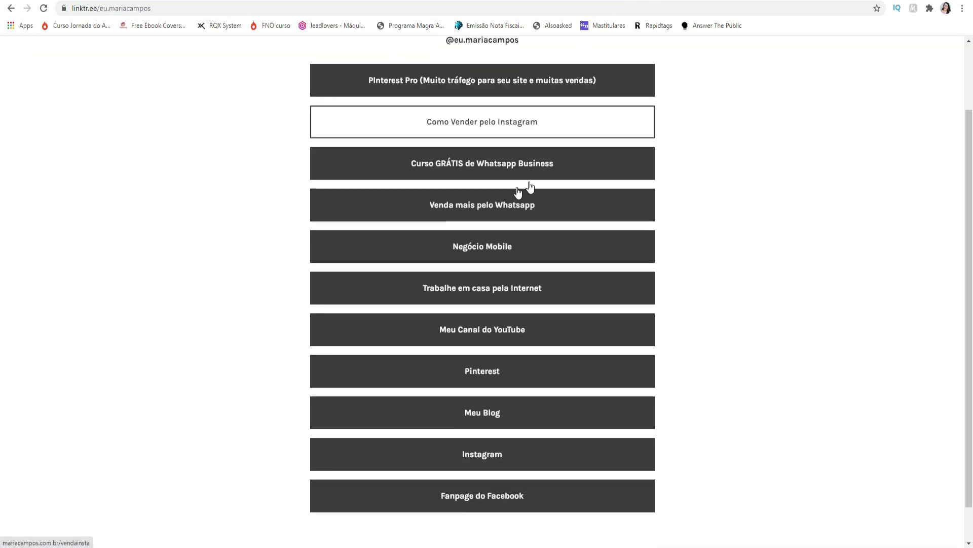
{"action": "scroll", "coordinate": [478, 170], "scroll_direction": "up", "scroll_amount": 2}
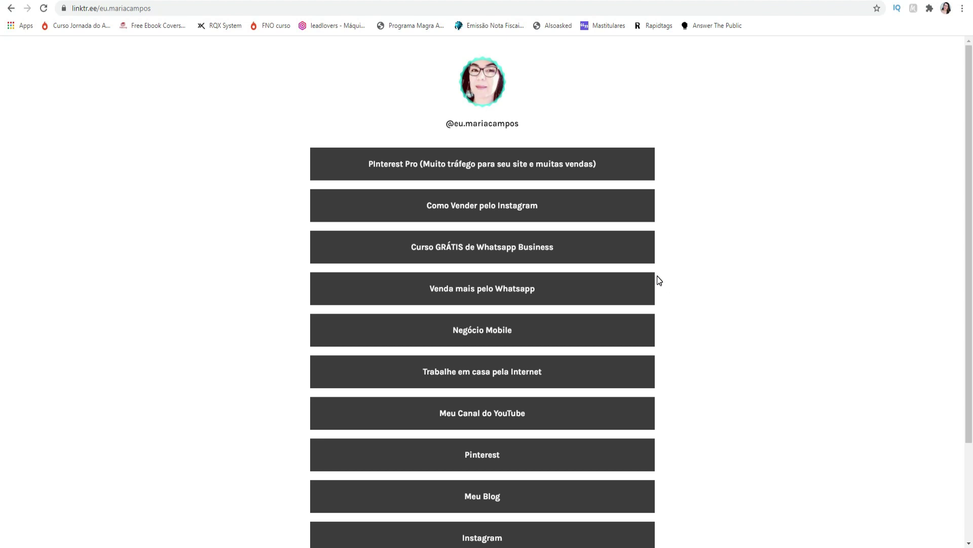
- Switch to Canva, search for "instagram" and create a blank Story do Instagram design
{"action": "key", "text": "ctrl+Tab"}
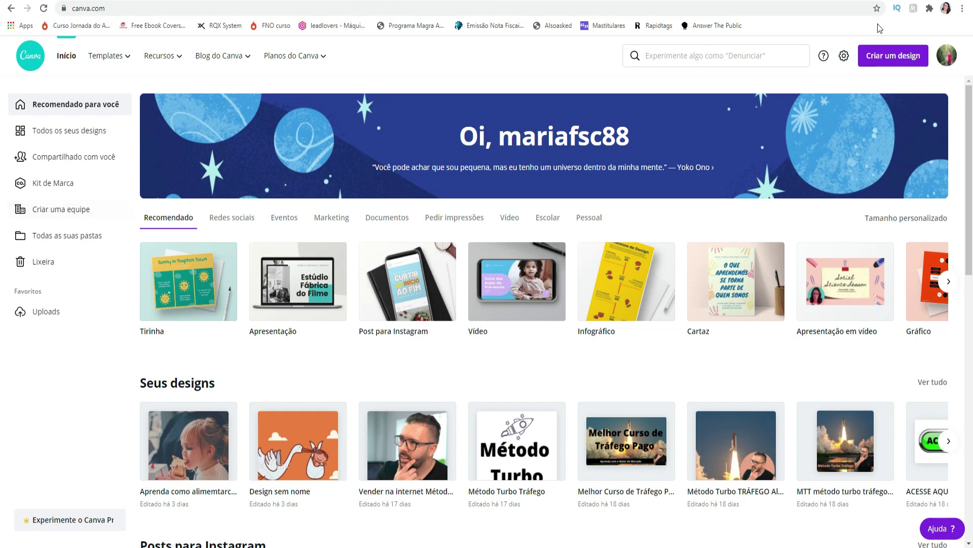
{"action": "left_click", "coordinate": [693, 55]}
{"action": "type", "text": "instagram"}
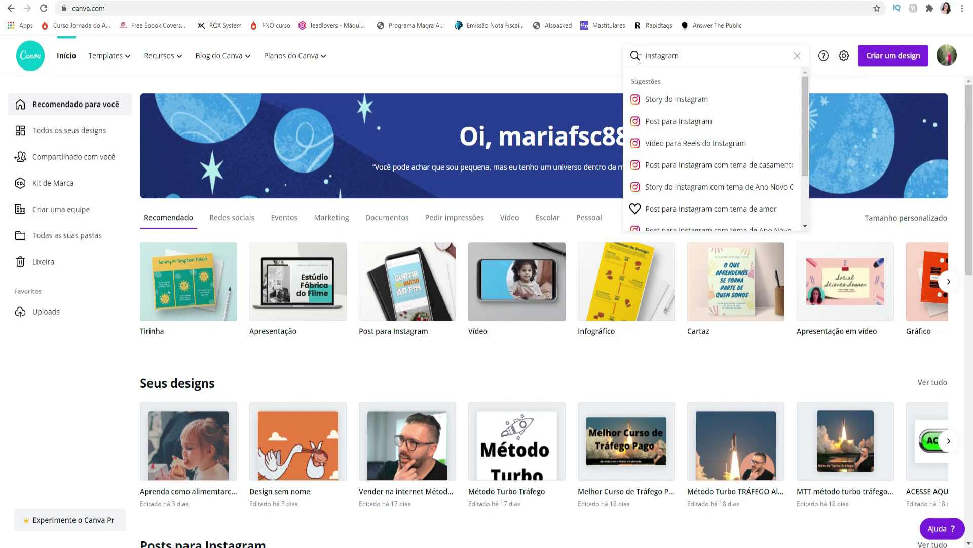
{"action": "left_click", "coordinate": [681, 101]}
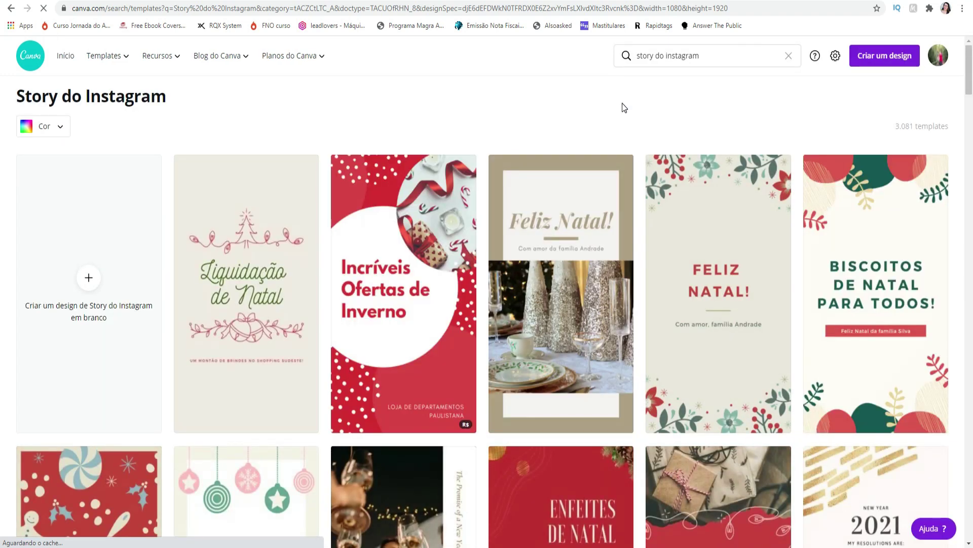
{"action": "left_click", "coordinate": [89, 279]}
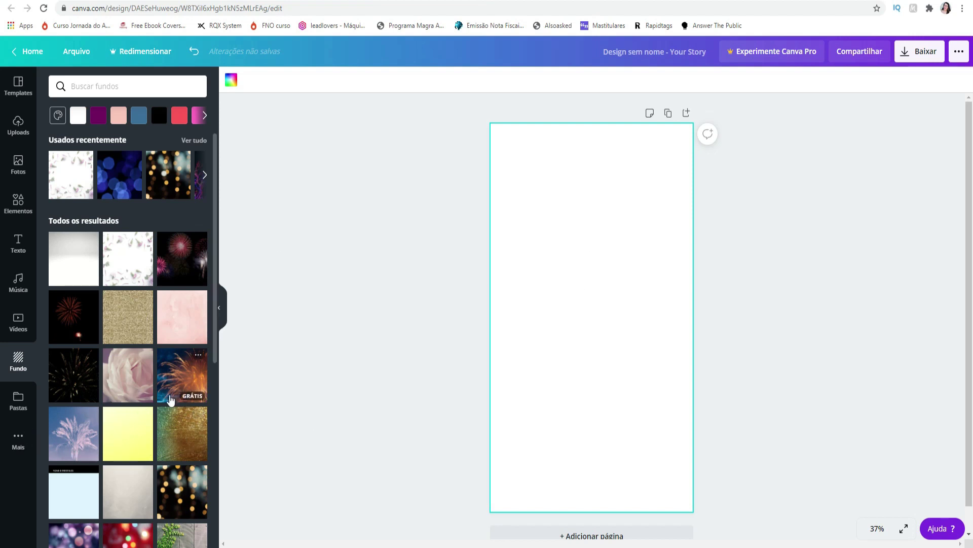
- Apply the free grey wood background with green climbing leaves to the story page
{"action": "scroll", "coordinate": [171, 400], "scroll_direction": "down", "scroll_amount": 3}
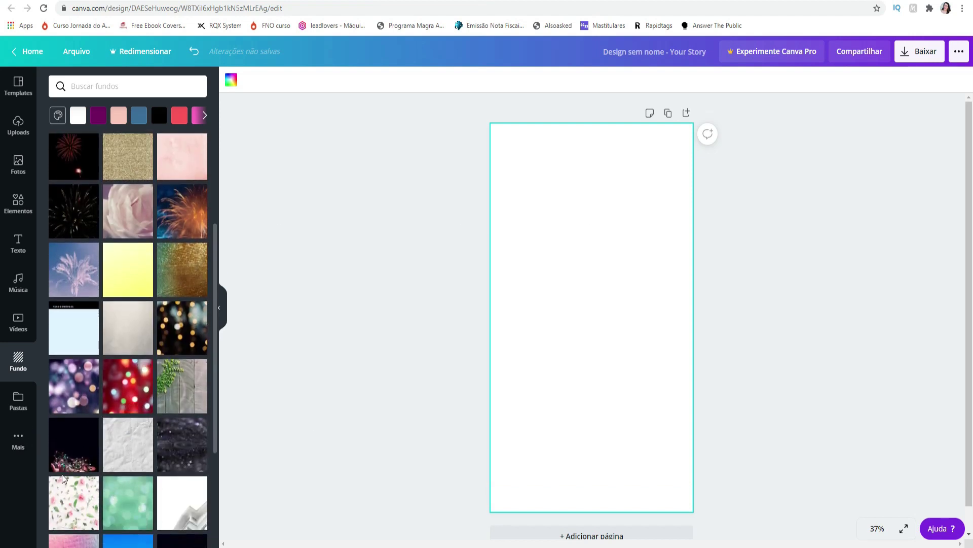
{"action": "left_click", "coordinate": [186, 393]}
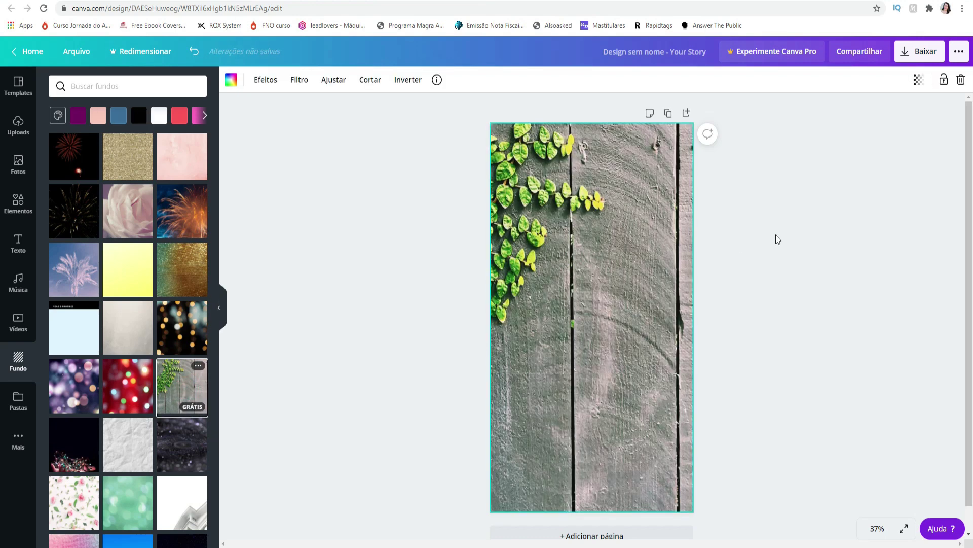
{"action": "left_click", "coordinate": [778, 239]}
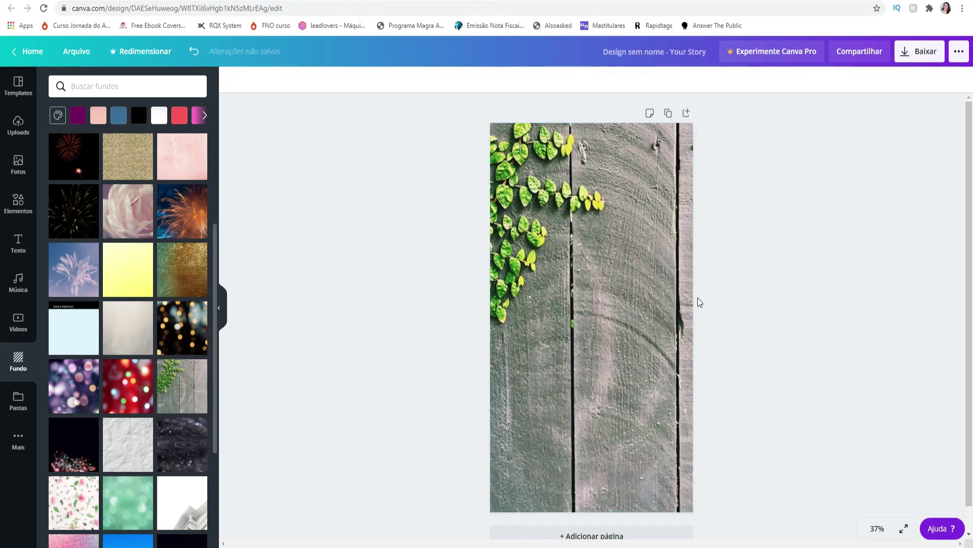
- Add a circular frame, shrink it and centre it horizontally near the upper edge of the story
{"action": "left_click", "coordinate": [18, 205]}
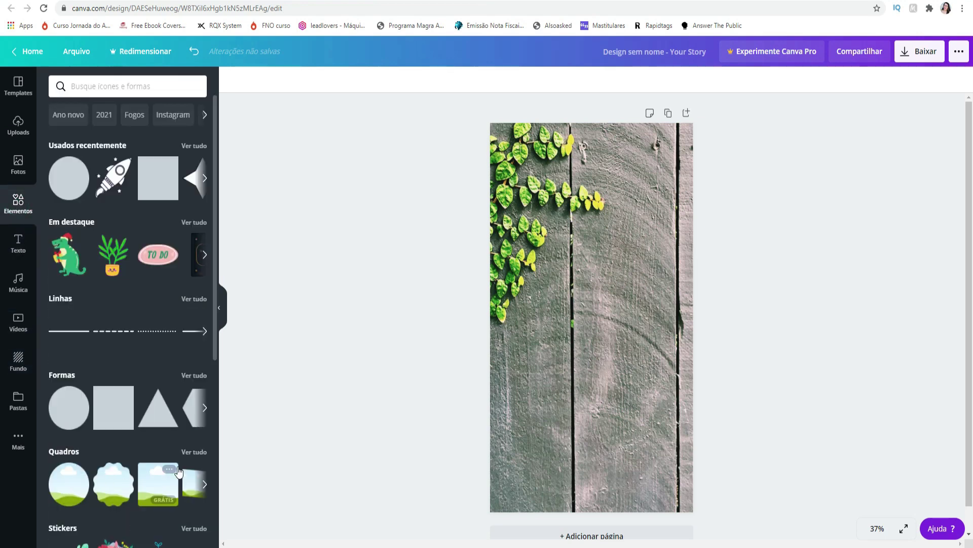
{"action": "left_click", "coordinate": [66, 491]}
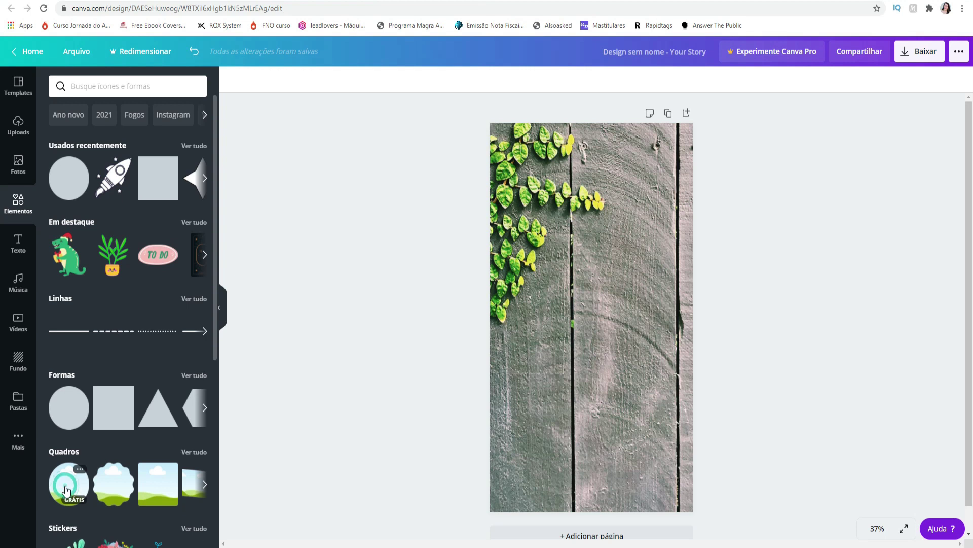
{"action": "left_click_drag", "start_coordinate": [593, 274], "coordinate": [592, 170]}
{"action": "left_click_drag", "start_coordinate": [648, 274], "coordinate": [620, 239]}
{"action": "left_click_drag", "start_coordinate": [583, 198], "coordinate": [598, 198]}
- Fill the circular frame with the uploaded portrait on a turquoise background and centre the framed photo horizontally on the page
{"action": "left_click", "coordinate": [20, 127]}
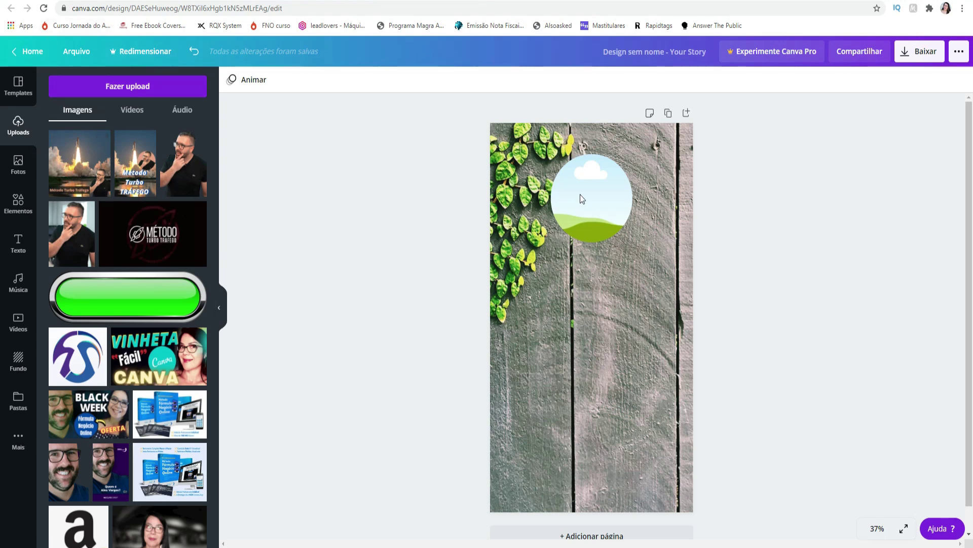
{"action": "scroll", "coordinate": [103, 361], "scroll_direction": "down", "scroll_amount": 5}
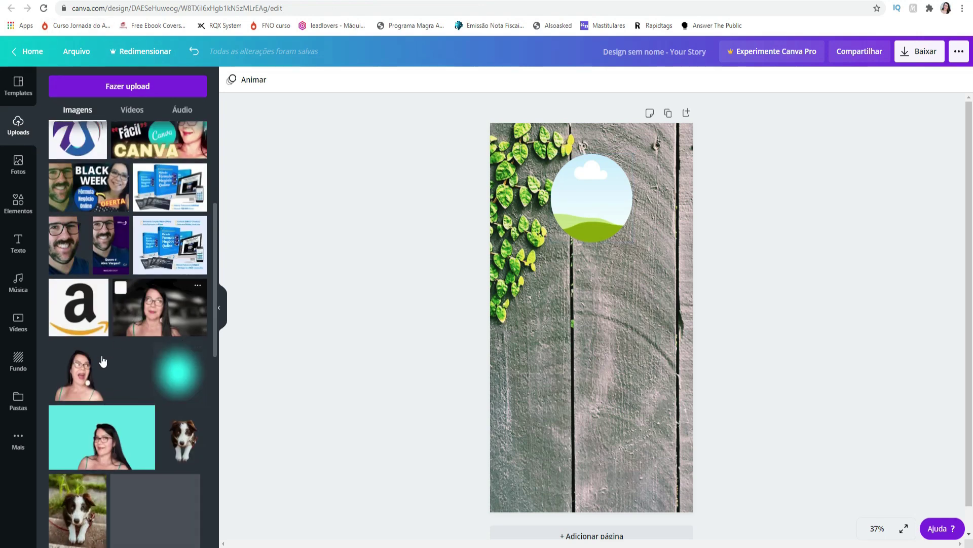
{"action": "scroll", "coordinate": [103, 361], "scroll_direction": "down", "scroll_amount": 3}
{"action": "left_click", "coordinate": [94, 340]}
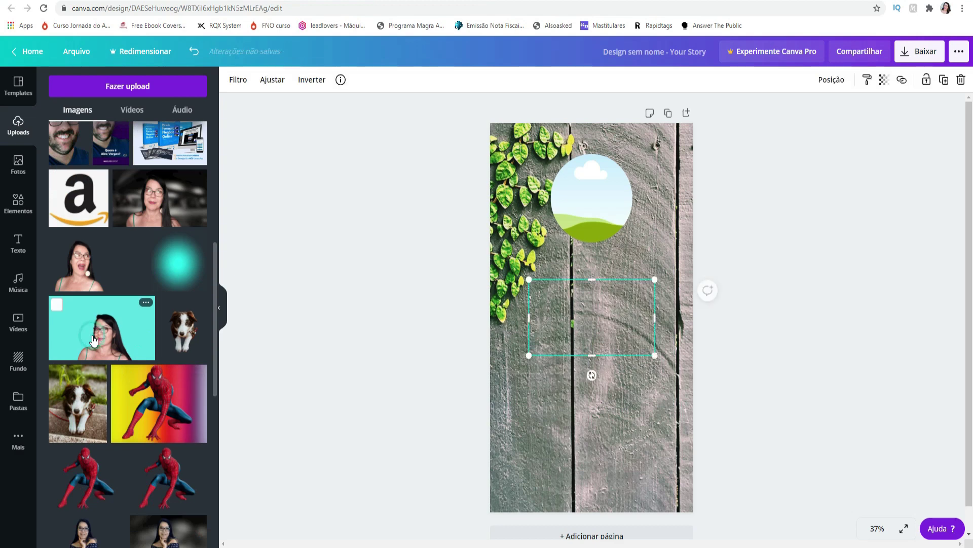
{"action": "left_click_drag", "start_coordinate": [619, 317], "coordinate": [612, 230]}
{"action": "left_click", "coordinate": [518, 325]}
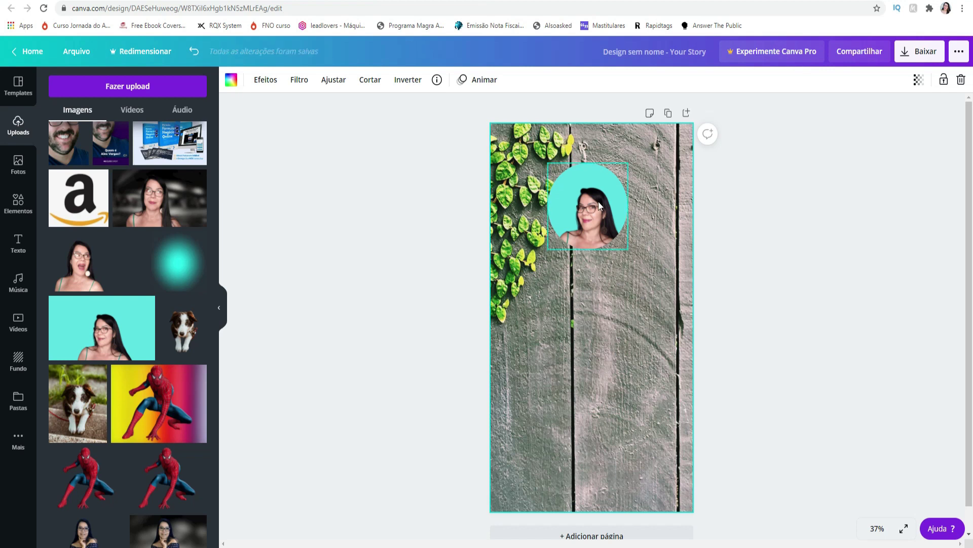
{"action": "left_click_drag", "start_coordinate": [598, 202], "coordinate": [602, 202]}
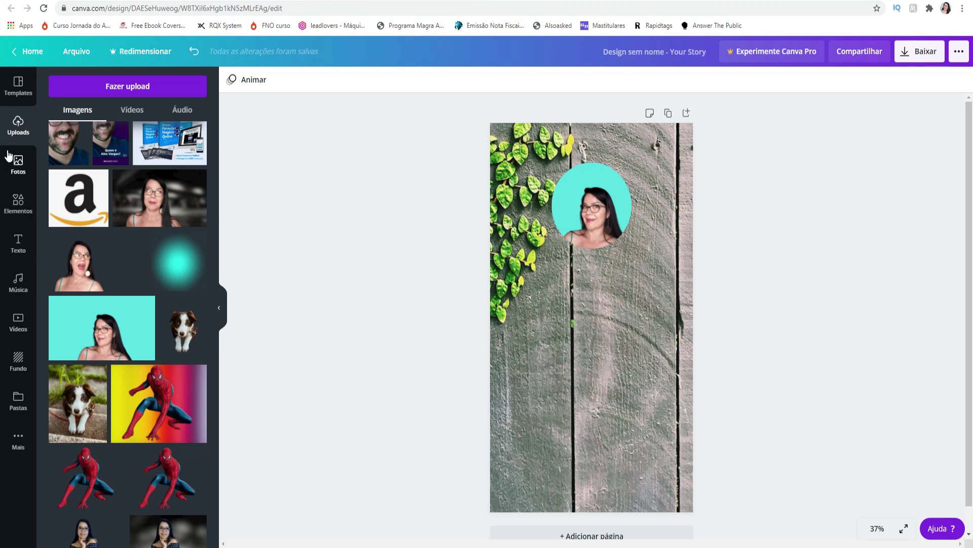
- Add a square shape, flatten it into a wide bar below the portrait and duplicate it into three evenly stacked bars
{"action": "left_click", "coordinate": [11, 208]}
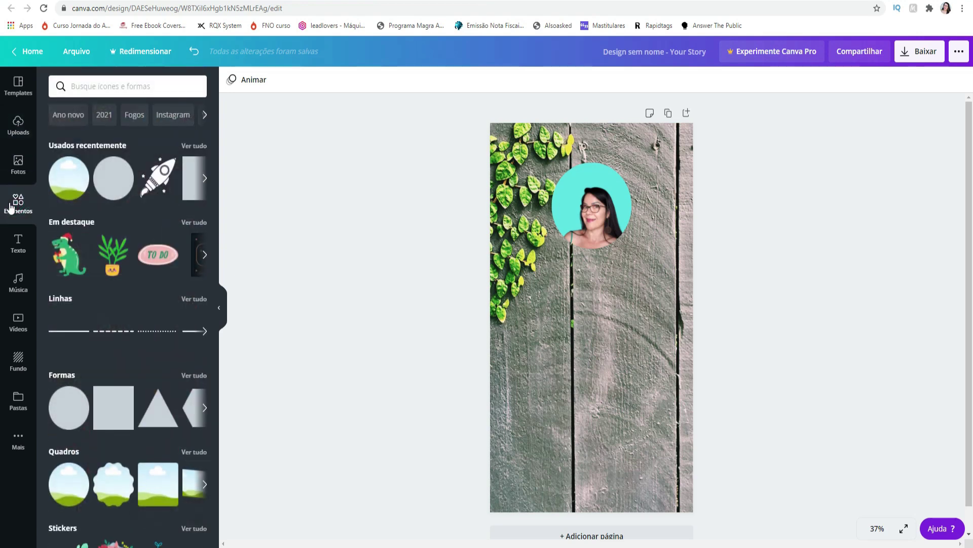
{"action": "left_click", "coordinate": [120, 411]}
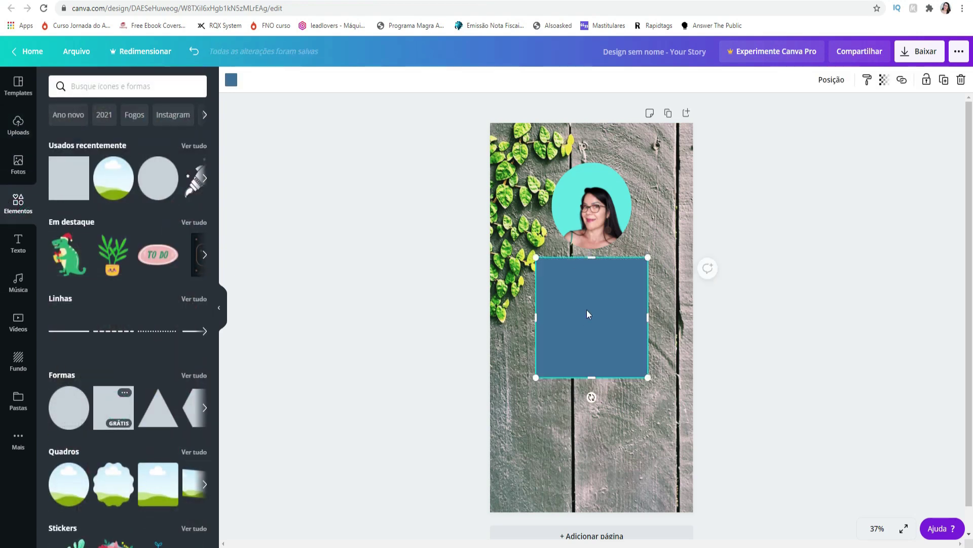
{"action": "left_click_drag", "start_coordinate": [589, 259], "coordinate": [565, 439]}
{"action": "left_click", "coordinate": [944, 80]}
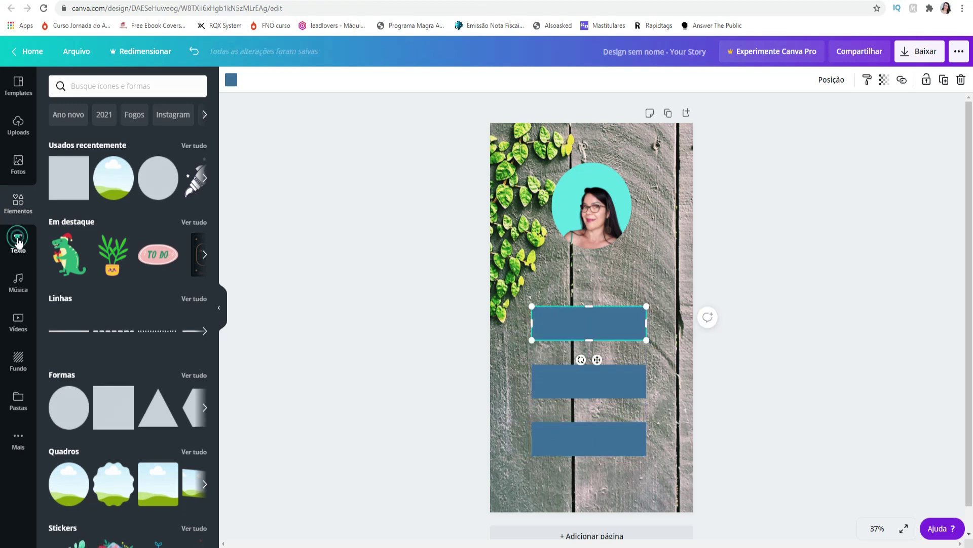
- Label the three blue bars from upper to lower with the headings "youtube", "Blog" and "curso"
{"action": "left_click", "coordinate": [18, 243]}
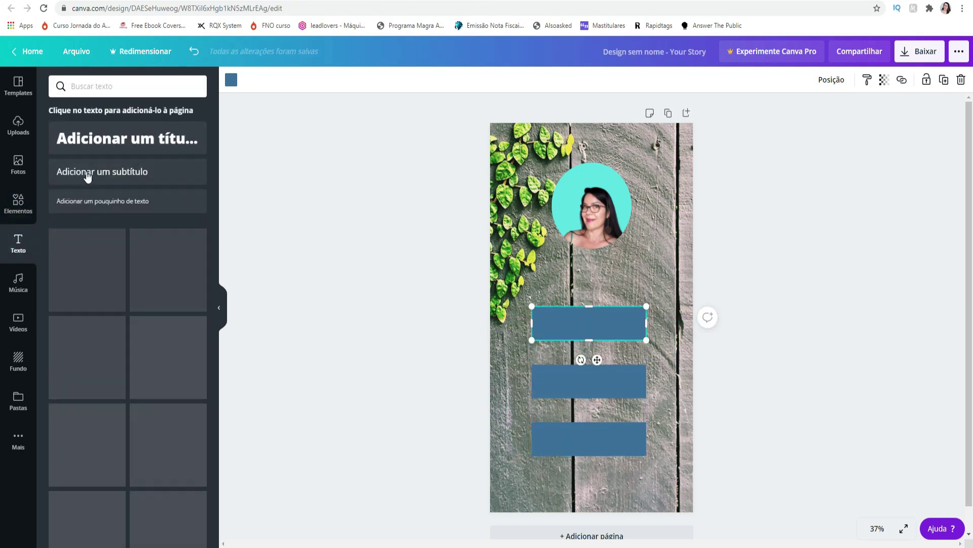
{"action": "left_click", "coordinate": [152, 142]}
{"action": "type", "text": "youtube"}
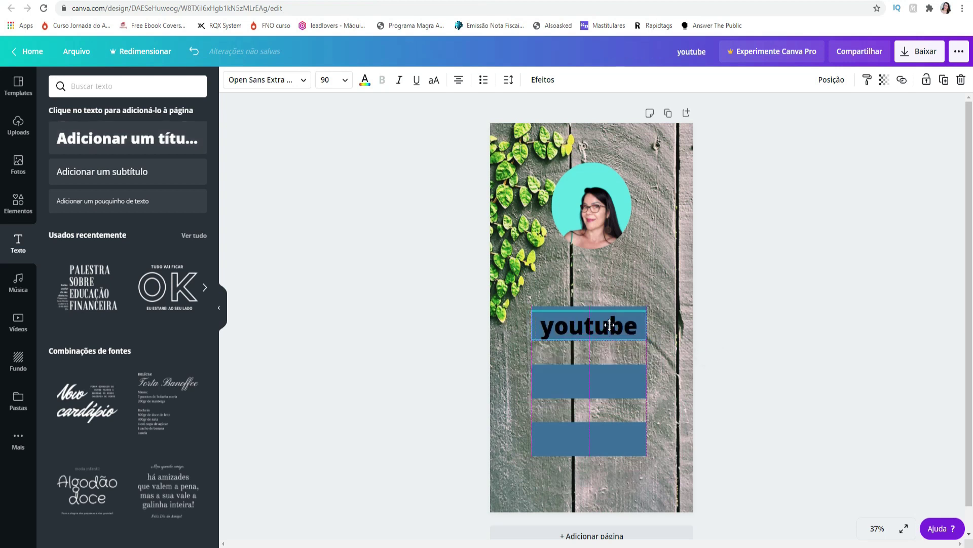
{"action": "left_click", "coordinate": [555, 383]}
{"action": "left_click", "coordinate": [92, 148]}
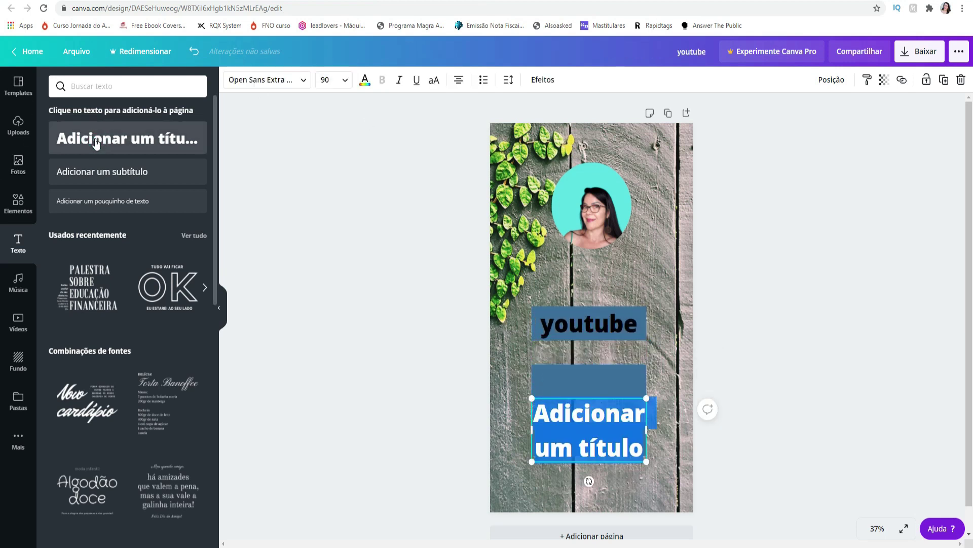
{"action": "type", "text": "Blog"}
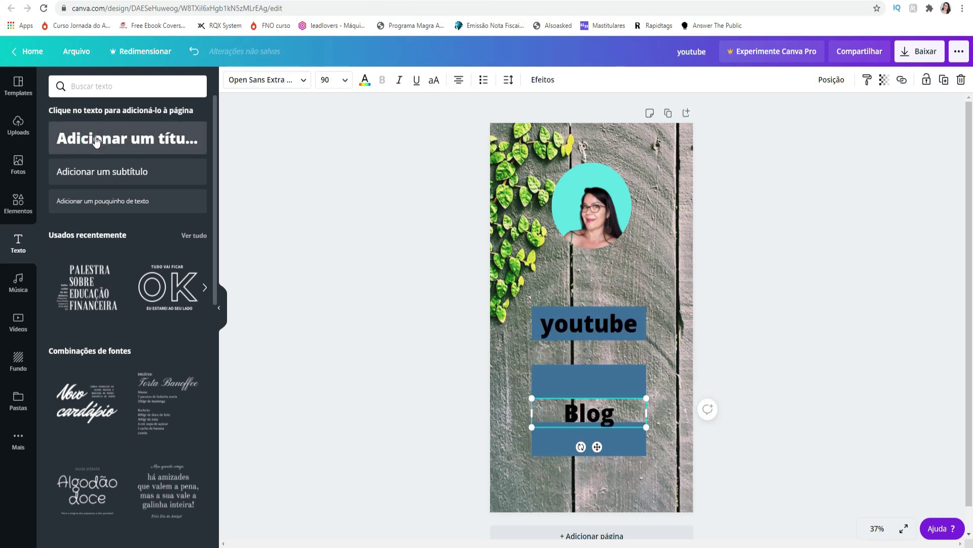
{"action": "left_click", "coordinate": [131, 145]}
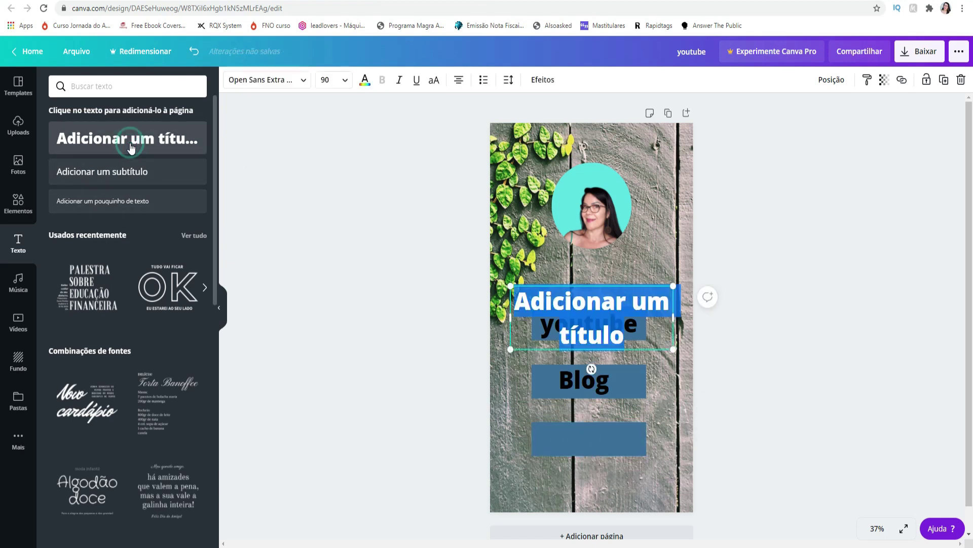
{"action": "type", "text": "curso"}
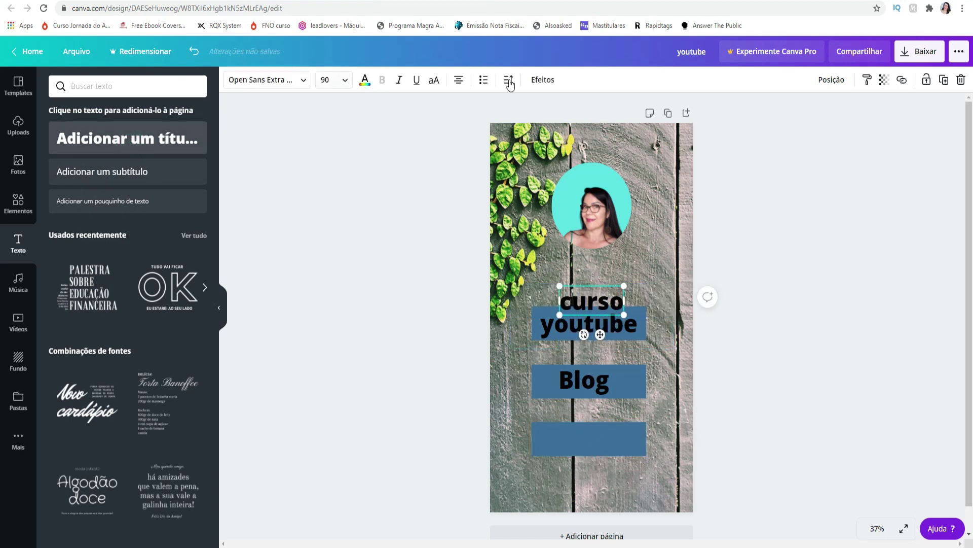
{"action": "left_click", "coordinate": [785, 307]}
{"action": "left_click_drag", "start_coordinate": [610, 304], "coordinate": [604, 437]}
{"action": "left_click", "coordinate": [836, 270]}
- Link the "youtube" heading to the YouTube channel's web address
{"action": "left_click", "coordinate": [581, 330]}
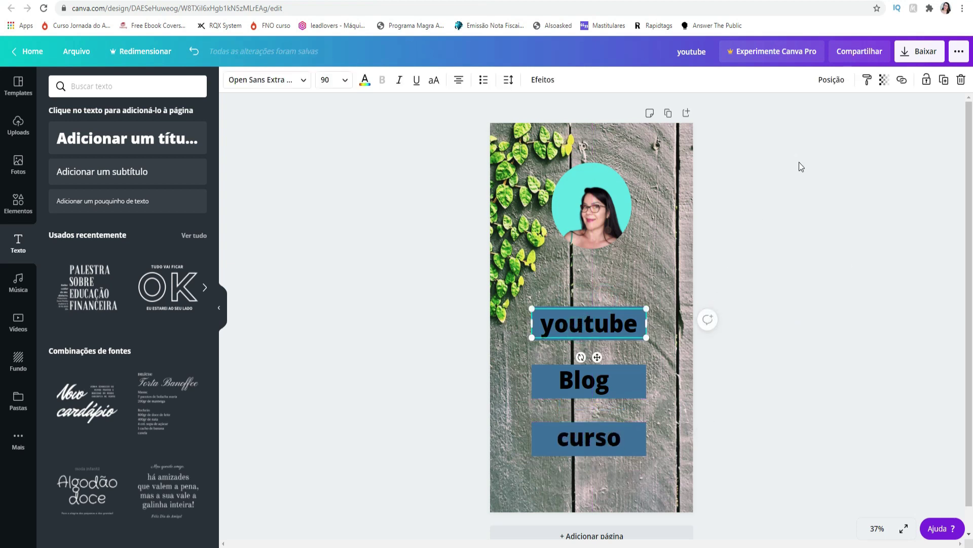
{"action": "left_click", "coordinate": [902, 83]}
{"action": "left_click", "coordinate": [729, 113]}
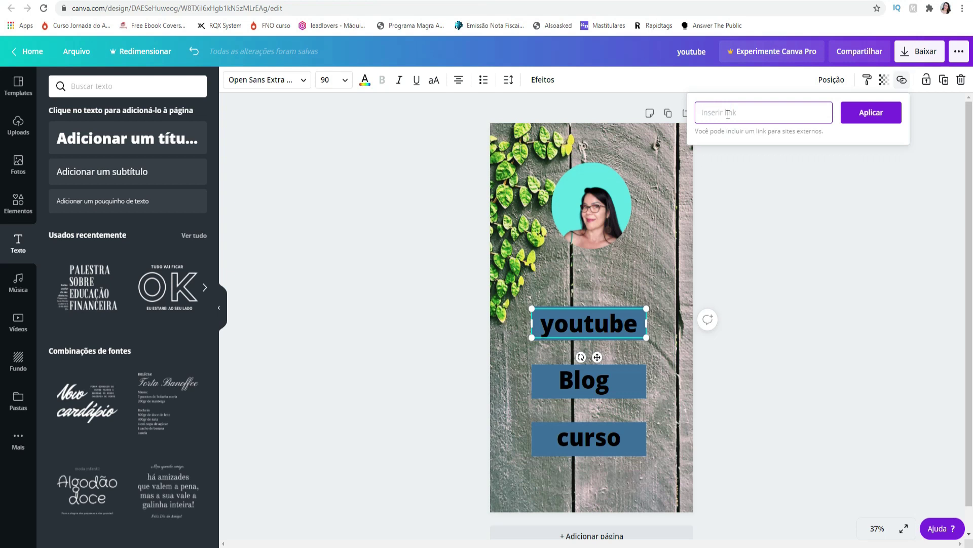
{"action": "type", "text": "www.youtube.com.br/mariacampos8"}
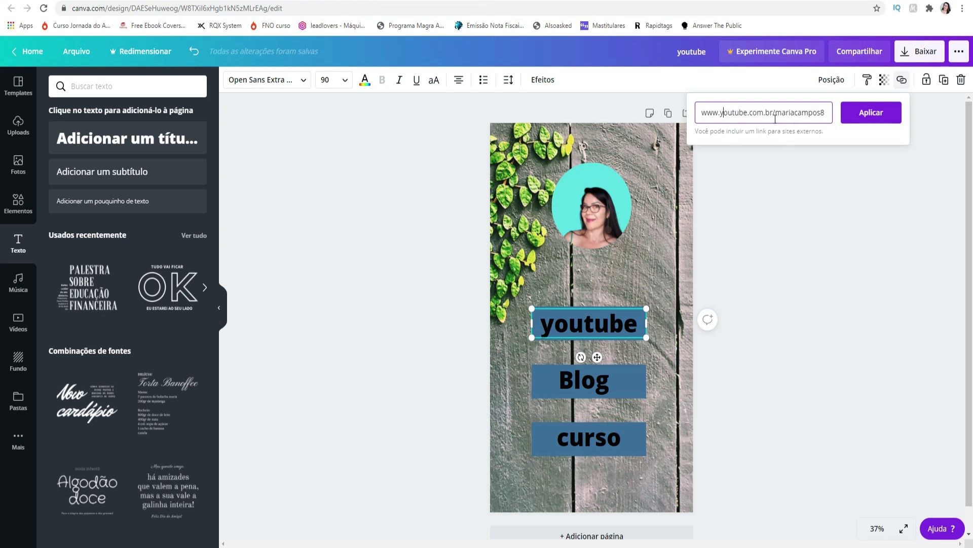
{"action": "left_click", "coordinate": [871, 113]}
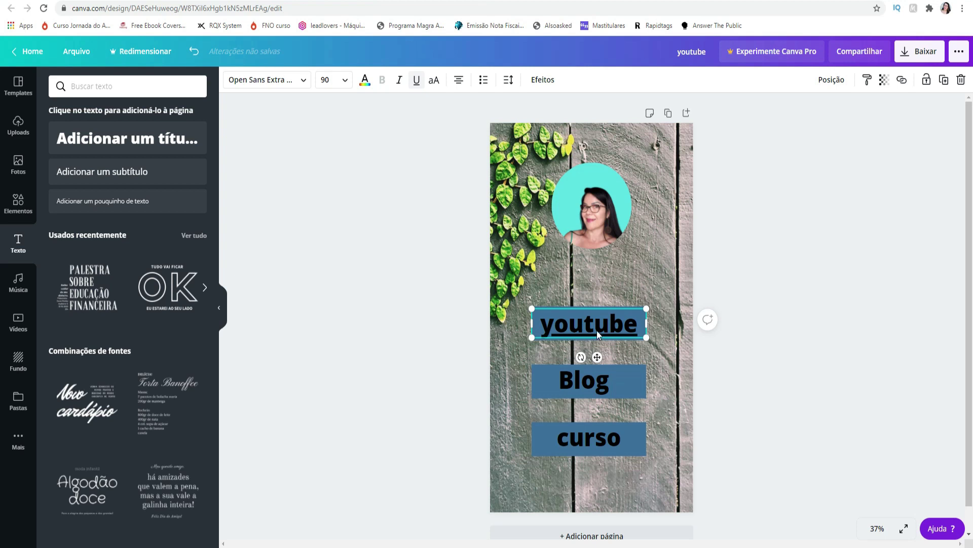
{"action": "left_click", "coordinate": [803, 408]}
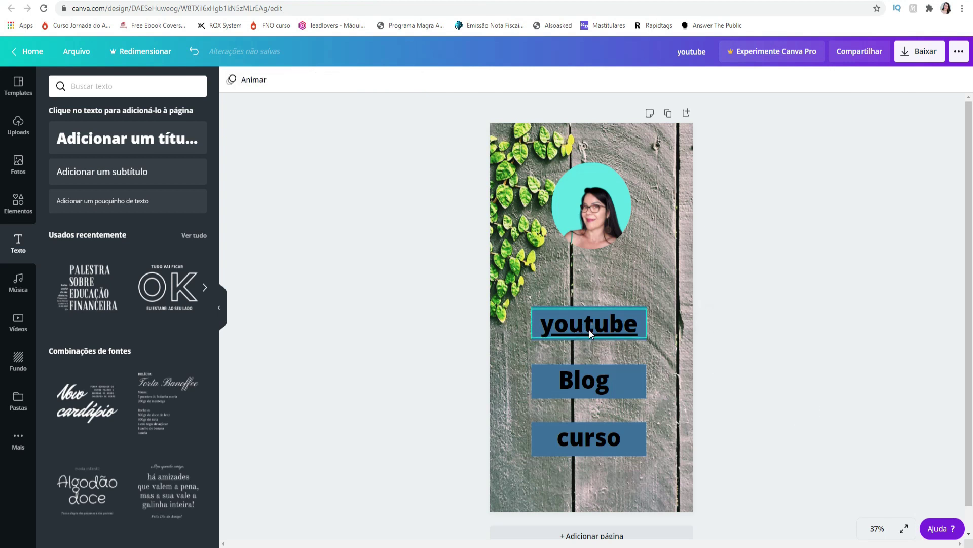
- Link the "Blog" heading to the blog's web address
{"action": "left_click", "coordinate": [592, 379]}
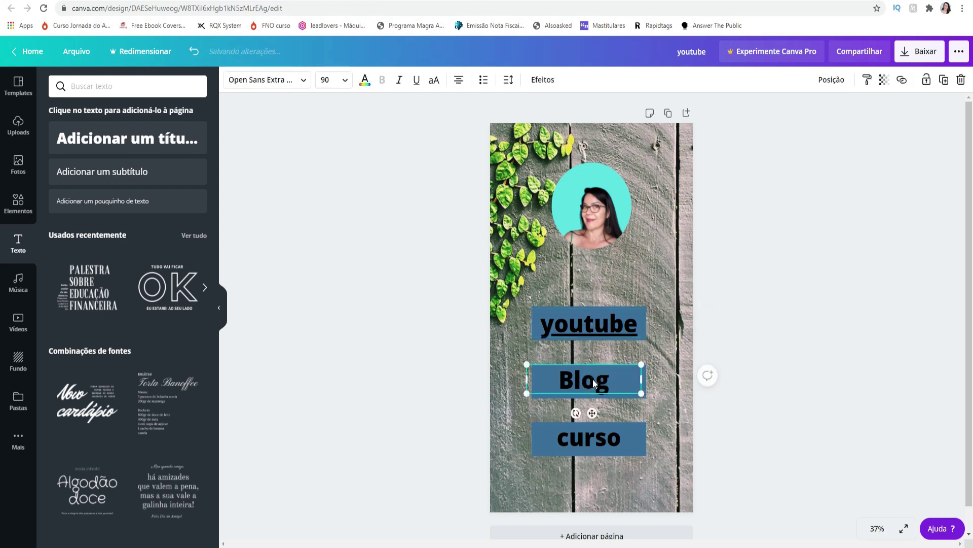
{"action": "left_click", "coordinate": [596, 384]}
{"action": "left_click", "coordinate": [902, 81]}
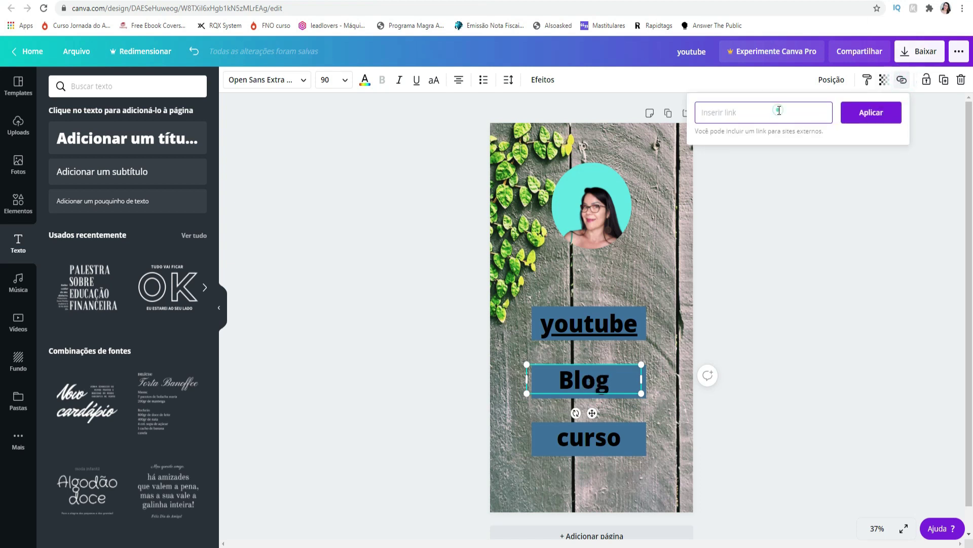
{"action": "type", "text": "www."}
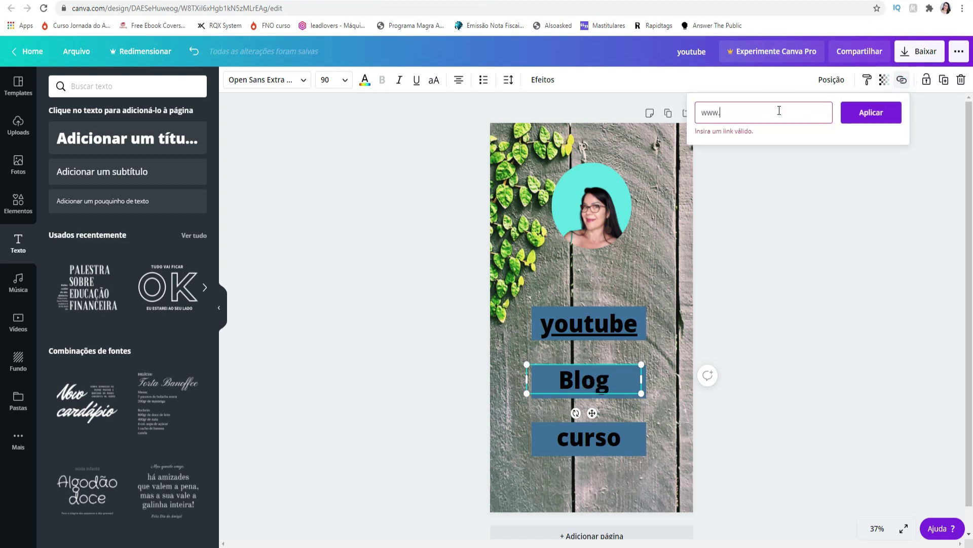
{"action": "type", "text": "mariacampos.com.br"}
{"action": "left_click", "coordinate": [882, 112]}
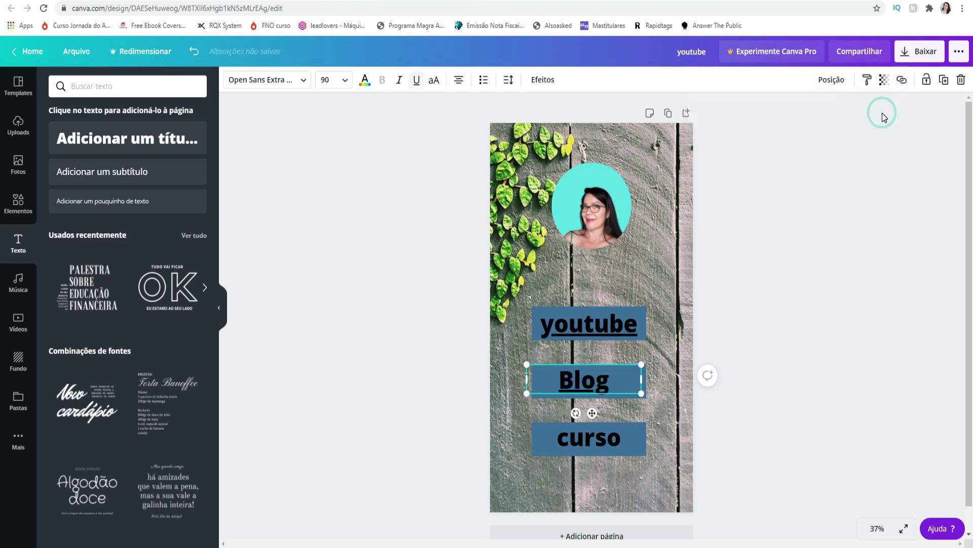
{"action": "left_click", "coordinate": [718, 416]}
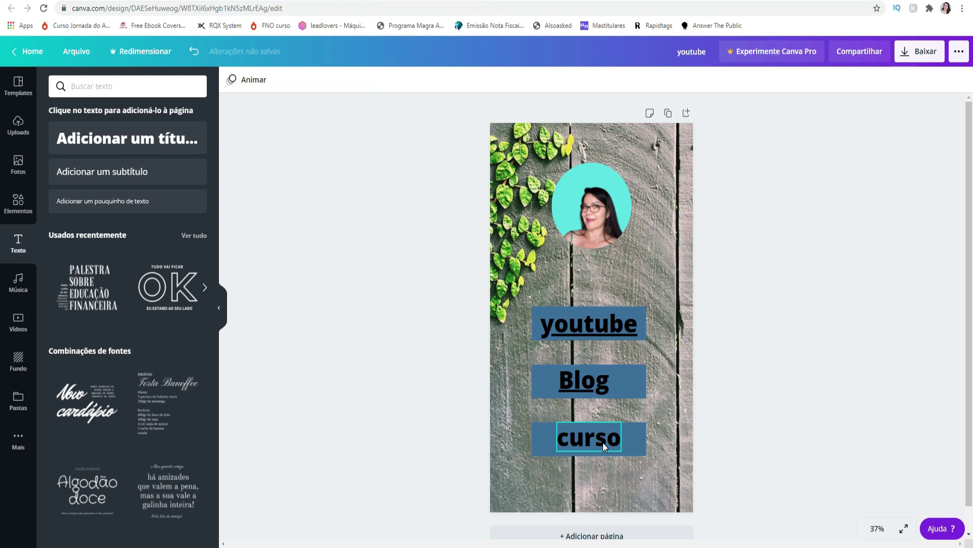
{"action": "left_click", "coordinate": [604, 446]}
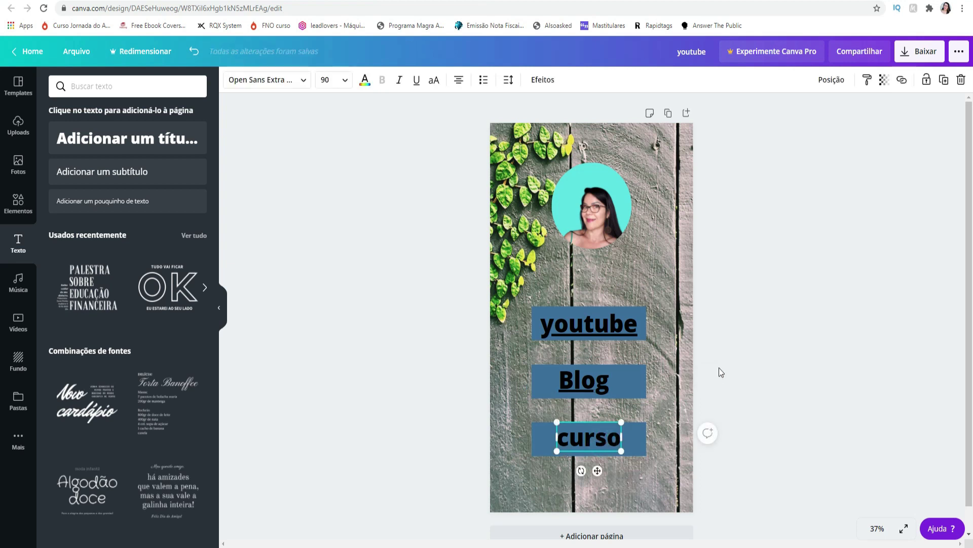
{"action": "key", "text": "Escape"}
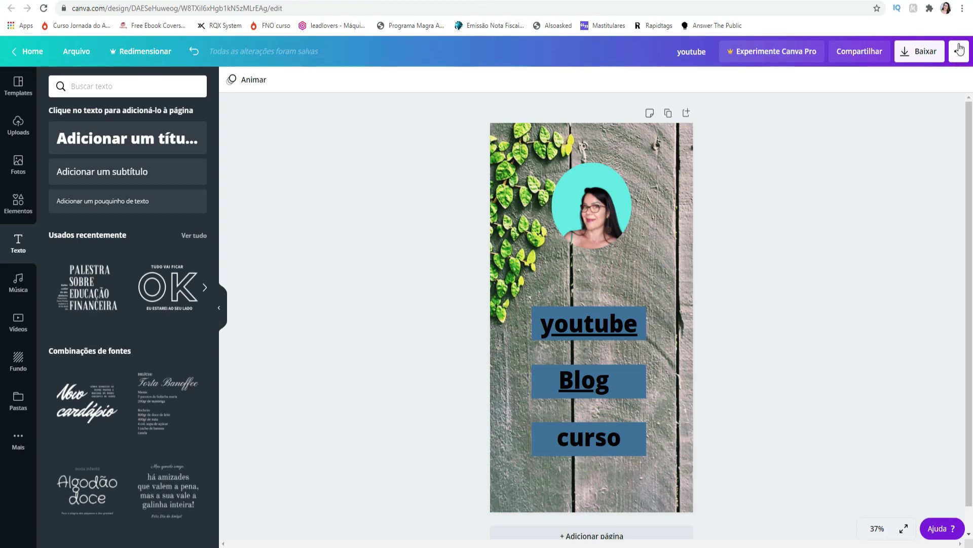
- Publish the design as a website with the Apresentação web style, open it and check the bio link on the Instagram profile
{"action": "left_click", "coordinate": [960, 49]}
{"action": "scroll", "coordinate": [908, 284], "scroll_direction": "down", "scroll_amount": 5}
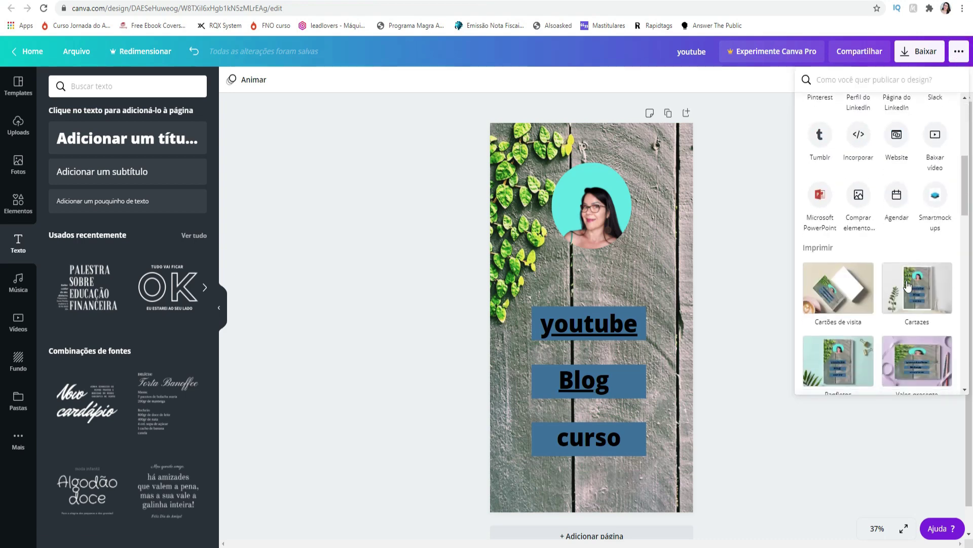
{"action": "scroll", "coordinate": [907, 283], "scroll_direction": "up", "scroll_amount": 2}
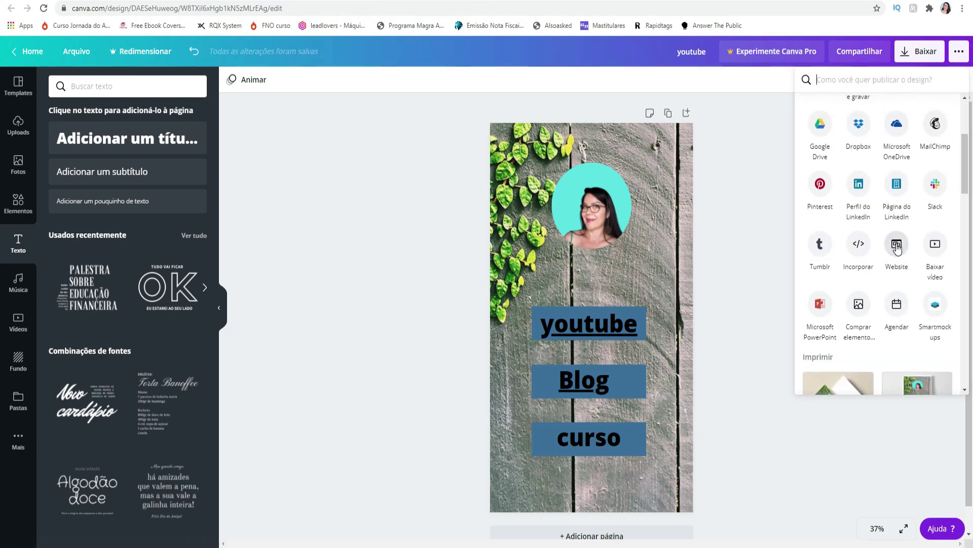
{"action": "left_click", "coordinate": [897, 248]}
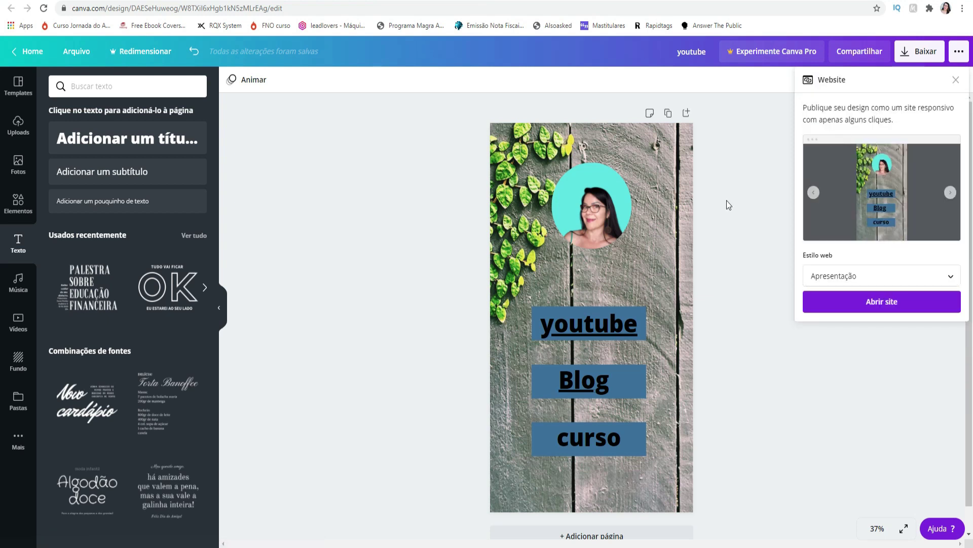
{"action": "left_click", "coordinate": [891, 303]}
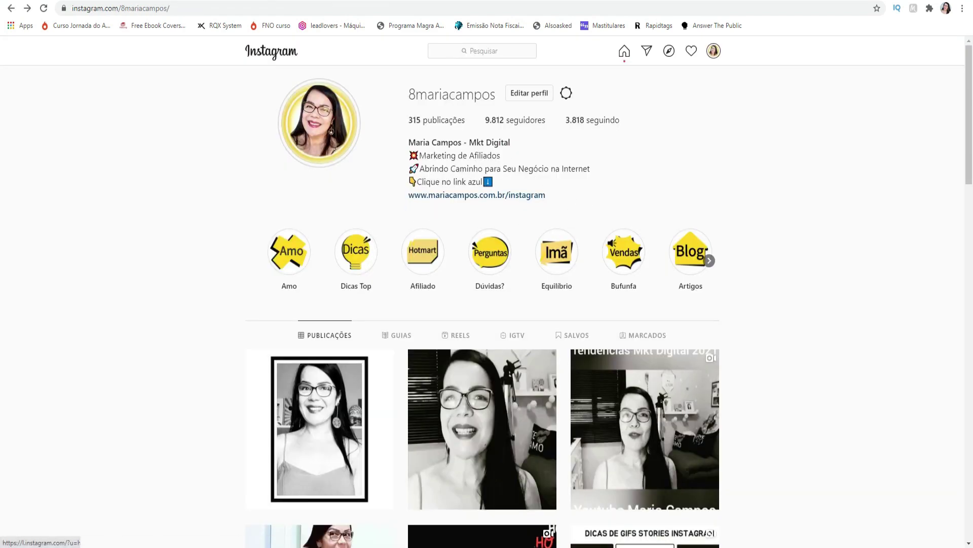
{"action": "left_click", "coordinate": [537, 195]}
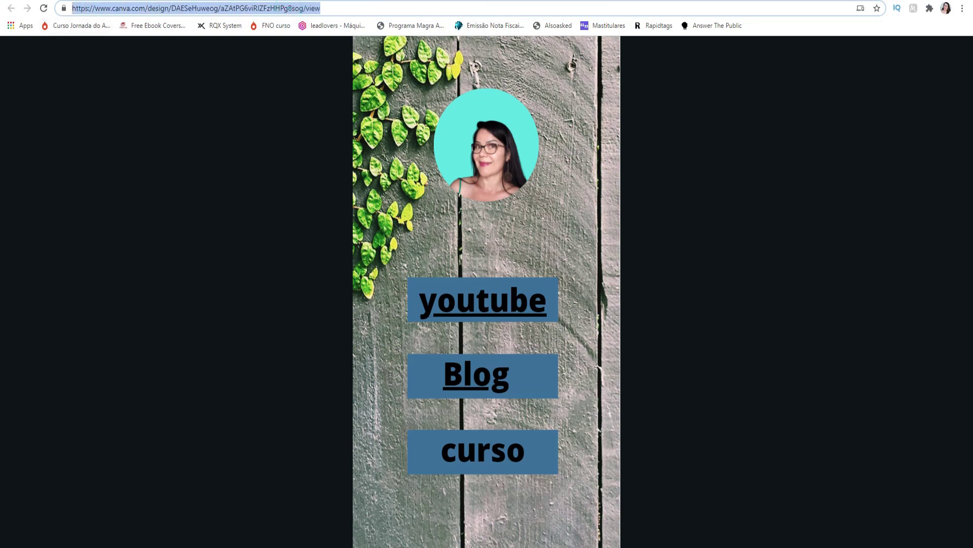
{"action": "key", "text": "alt+Left"}
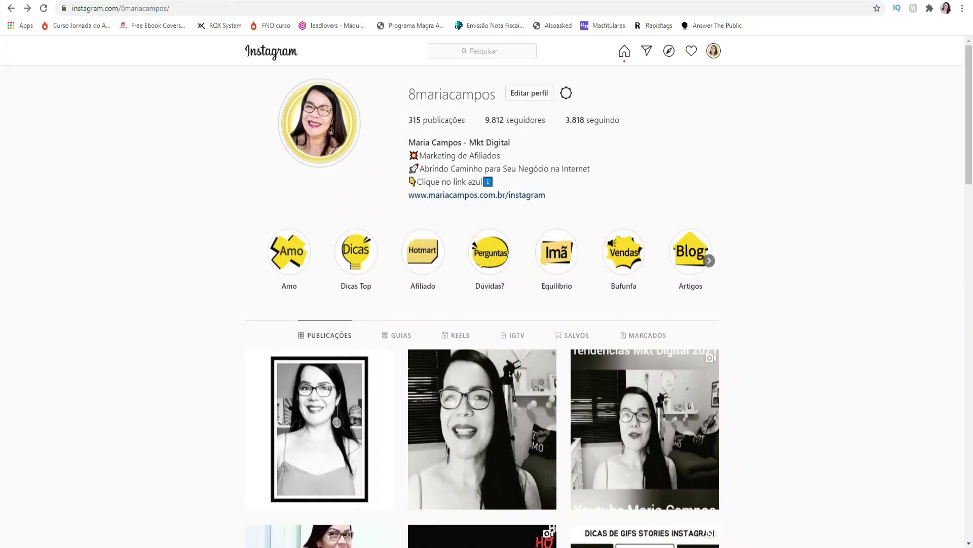
- Switch to Bitly, shorten the published Canva page's address and copy the short link
{"action": "left_click", "coordinate": [621, 0]}
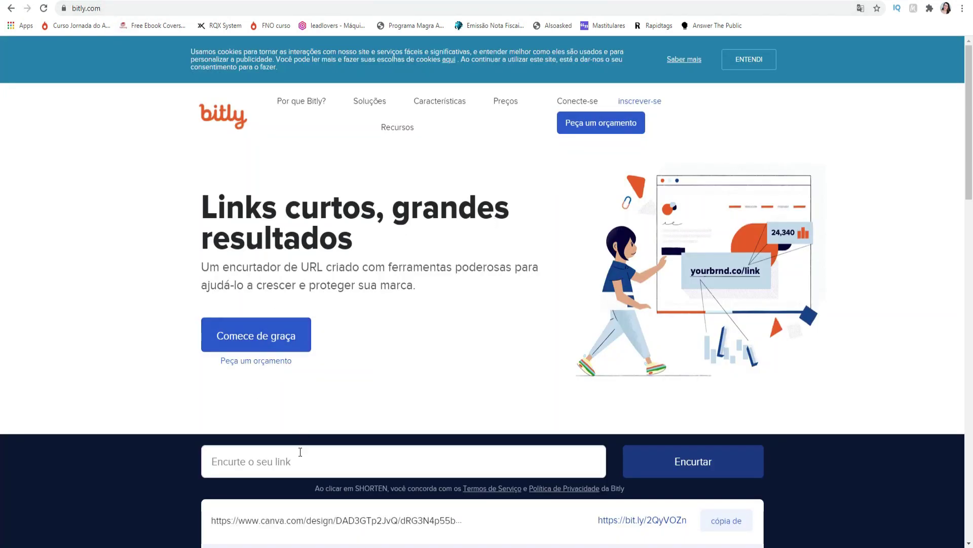
{"action": "left_click", "coordinate": [265, 462]}
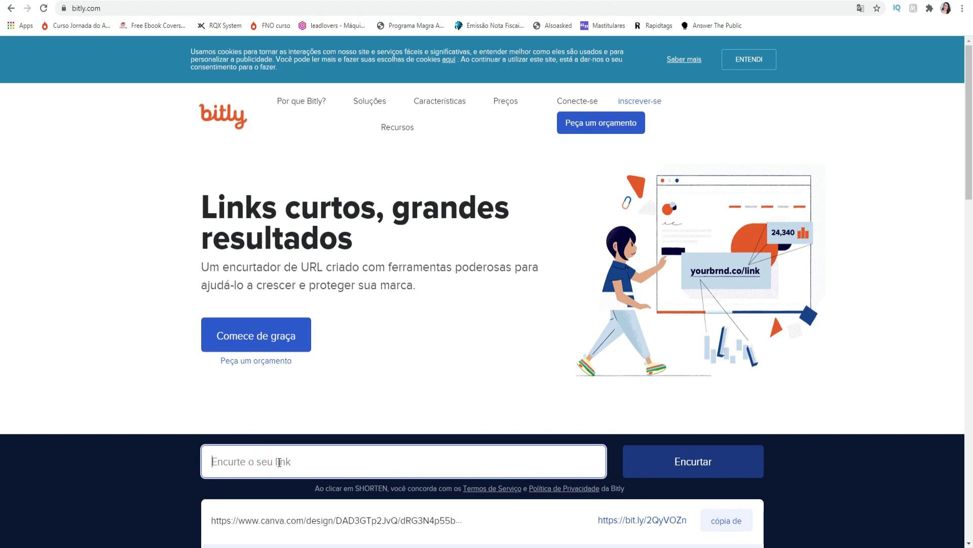
{"action": "left_click", "coordinate": [324, 461]}
{"action": "type", "text": "https://www.canva.com/design/DAESeHuweog/aZAtPG6viRIZFzHHPg8sog/view"}
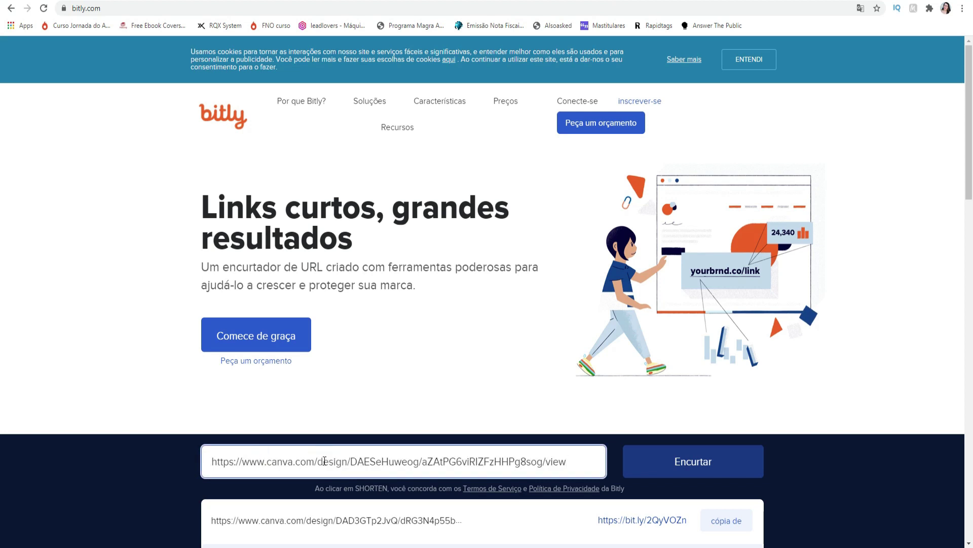
{"action": "left_click", "coordinate": [695, 464]}
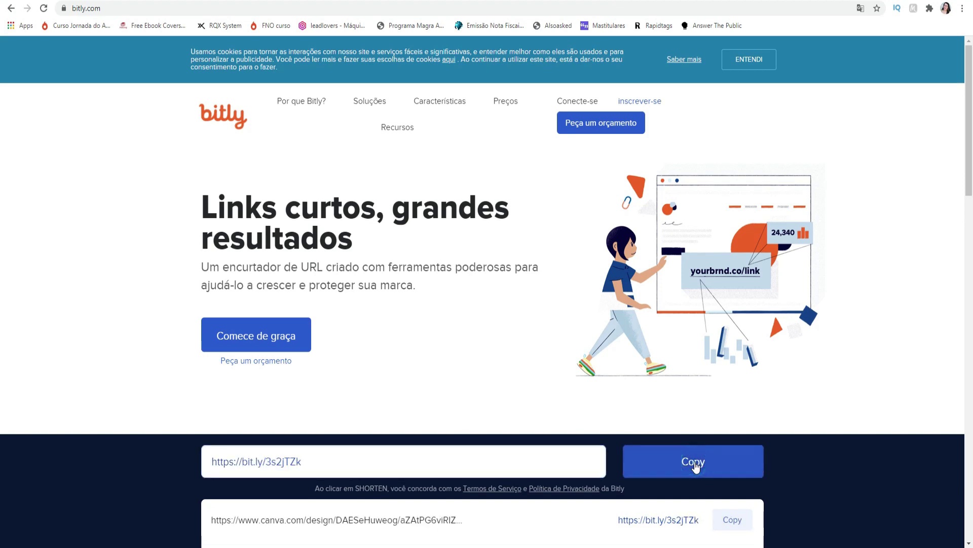
{"action": "left_click", "coordinate": [695, 462]}
- Create a short link in the Bitly account from the published Canva page's address
{"action": "scroll", "coordinate": [549, 237], "scroll_direction": "down", "scroll_amount": 5}
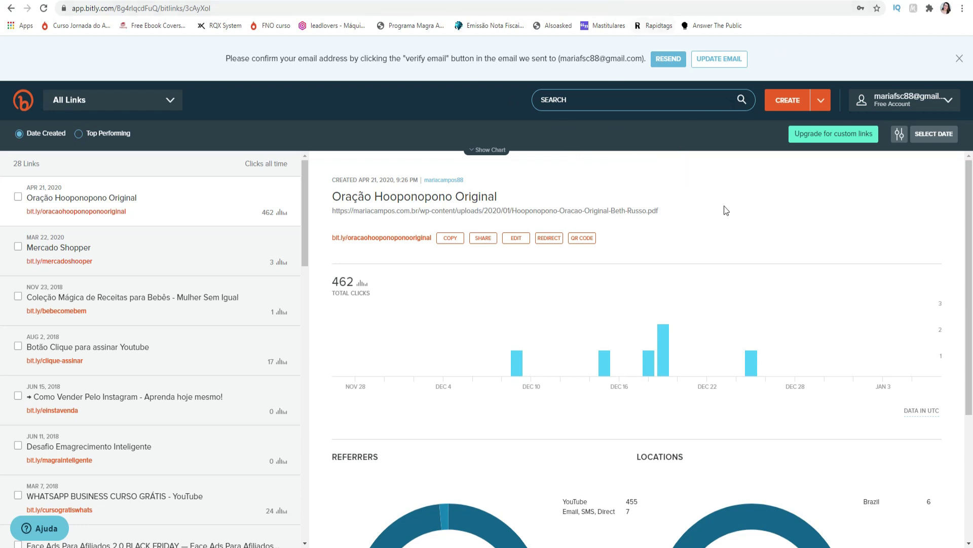
{"action": "left_click", "coordinate": [788, 100]}
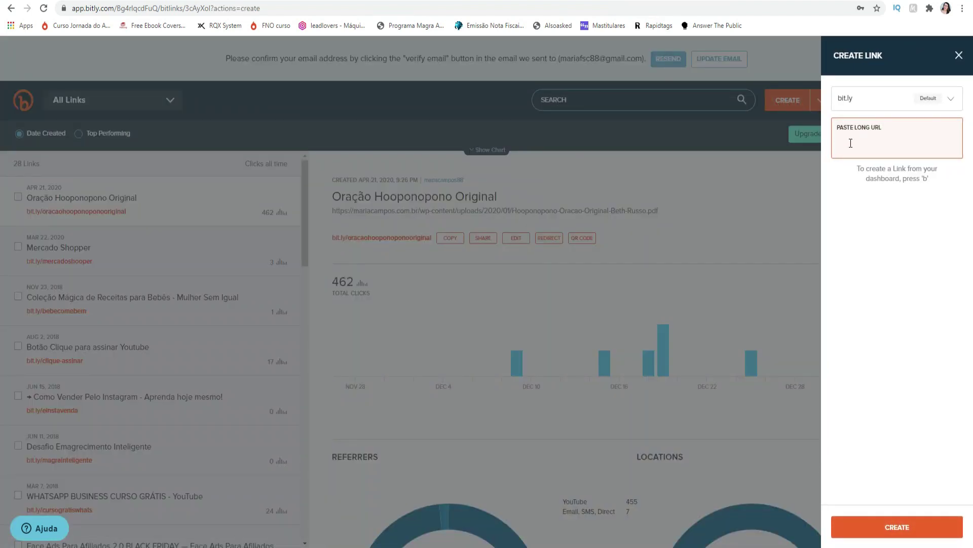
{"action": "left_click", "coordinate": [848, 141]}
{"action": "key", "text": "ctrl+v"}
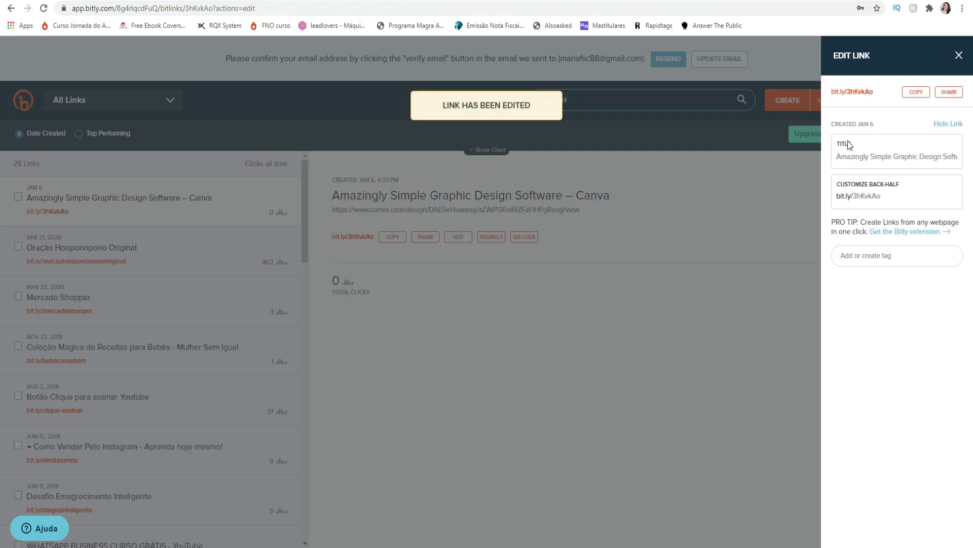
- Try to save the new short link with the custom back-half insta1
{"action": "left_click", "coordinate": [887, 198]}
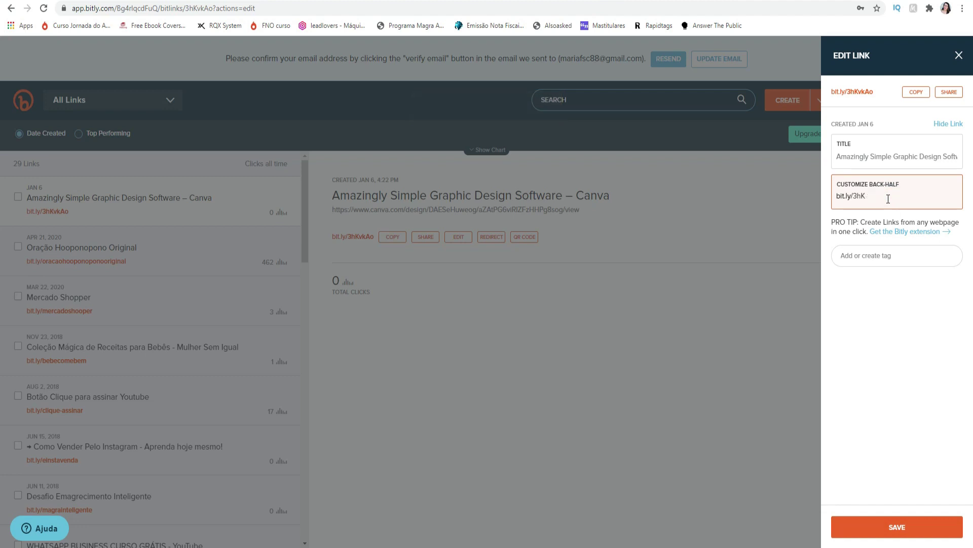
{"action": "key", "text": "BackSpace"}
{"action": "key", "text": "BackSpace"}
{"action": "key", "text": "BackSpace"}
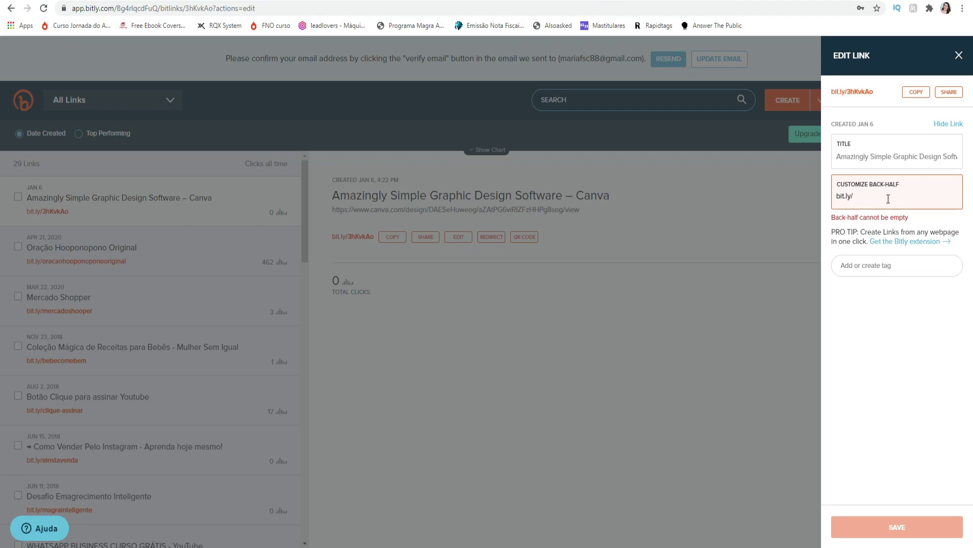
{"action": "type", "text": "lnst"}
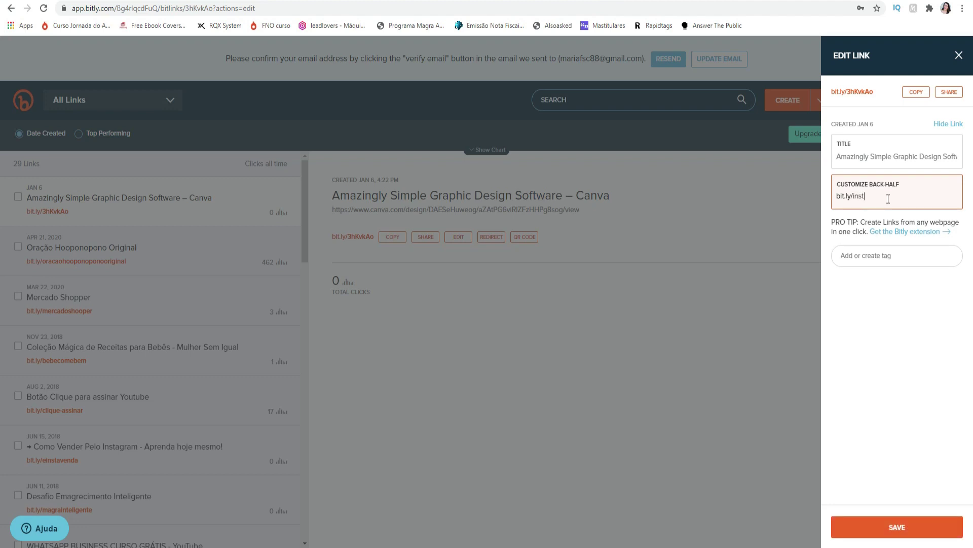
{"action": "type", "text": "a1"}
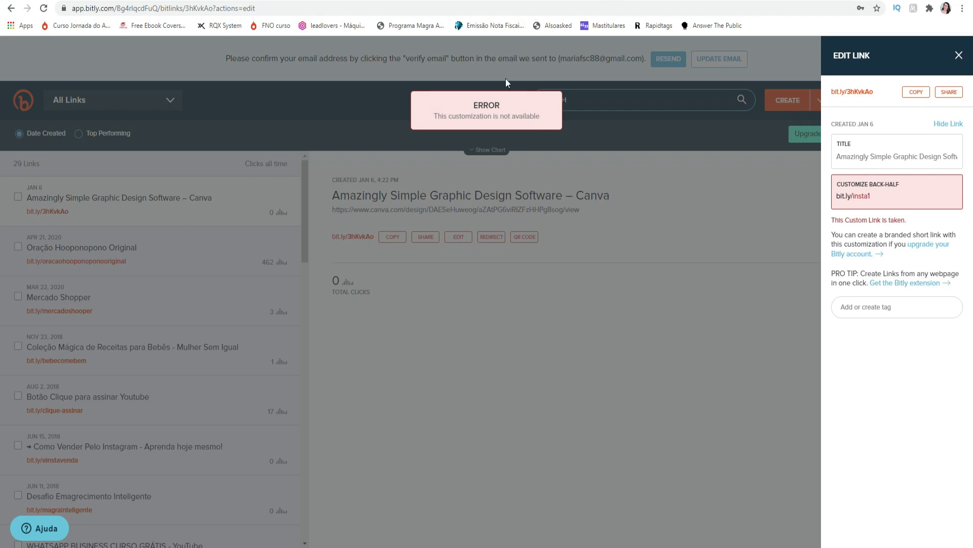
- Set the short link's custom back-half to instamc8 and save it
{"action": "left_click", "coordinate": [876, 196]}
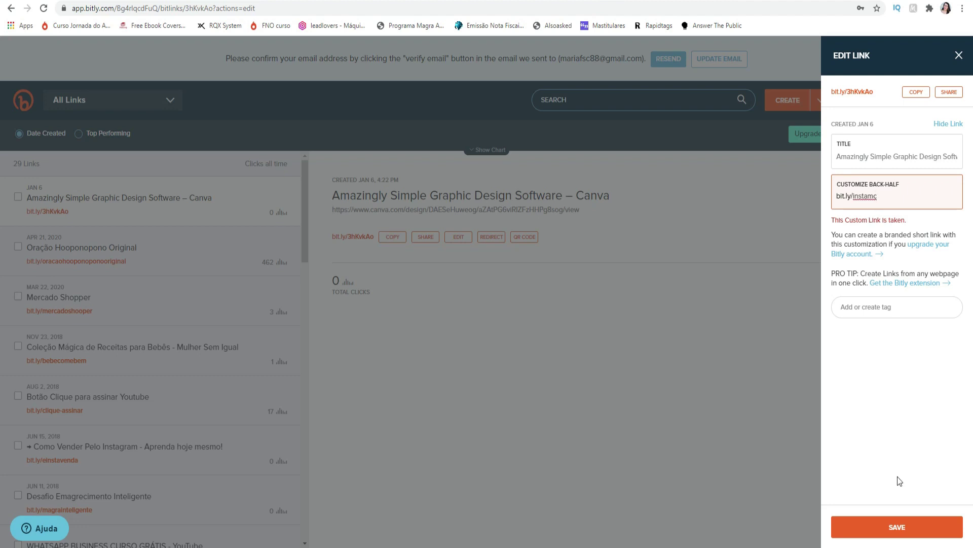
{"action": "type", "text": "8"}
{"action": "left_click", "coordinate": [900, 527]}
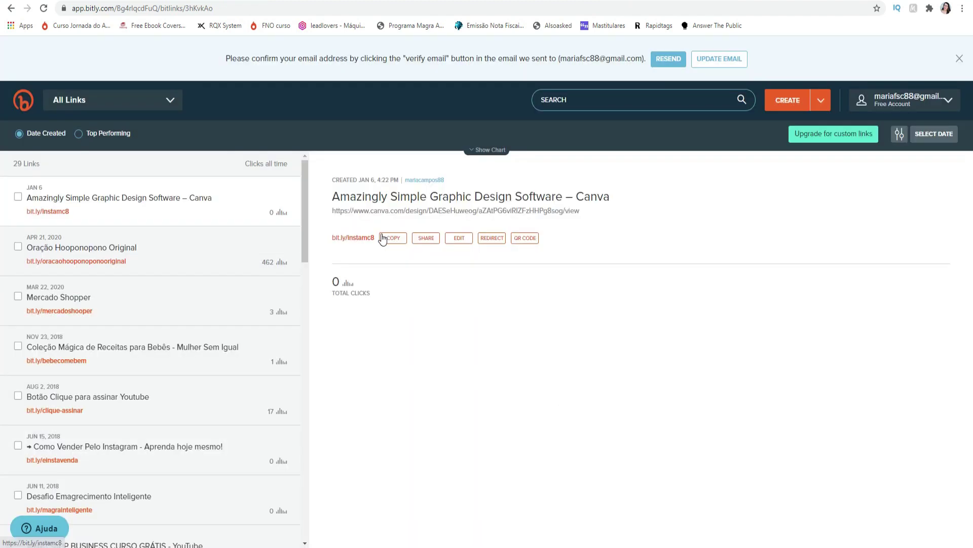
- Copy the customized short link bit.ly/instamc8 and open it in a new browser tab
{"action": "left_click", "coordinate": [383, 239]}
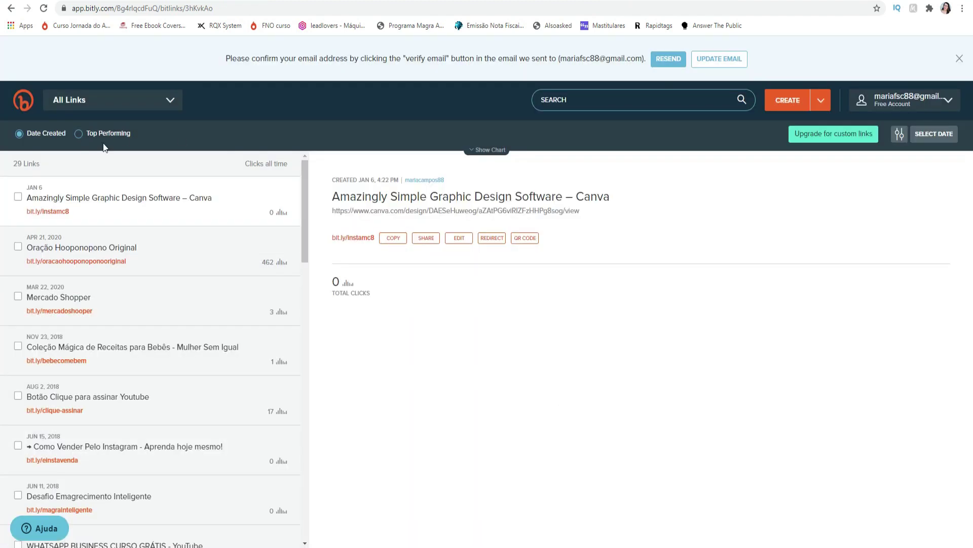
{"action": "left_click_drag", "start_coordinate": [82, 215], "coordinate": [25, 219]}
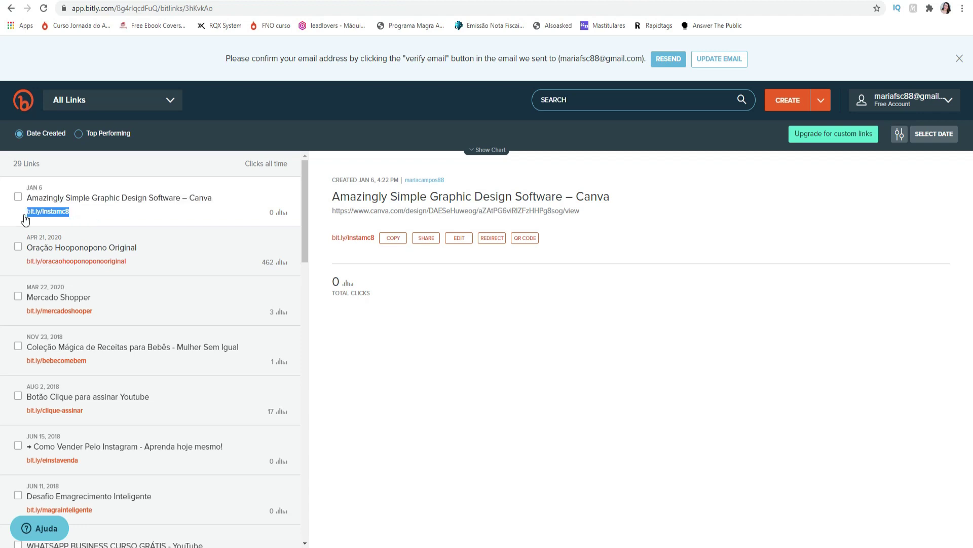
{"action": "key", "text": "ctrl+t"}
{"action": "left_click", "coordinate": [638, 10]}
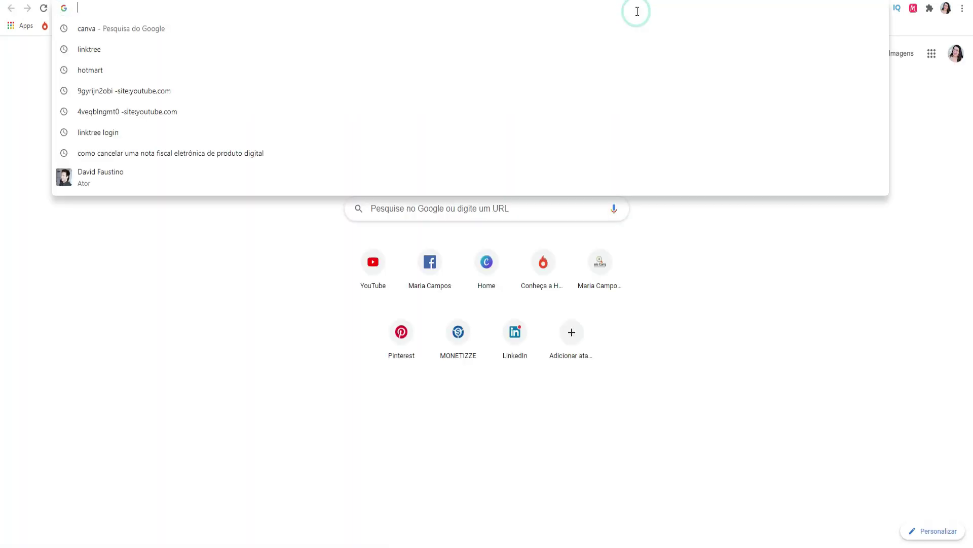
{"action": "key", "text": "ctrl+v"}
{"action": "key", "text": "Return"}
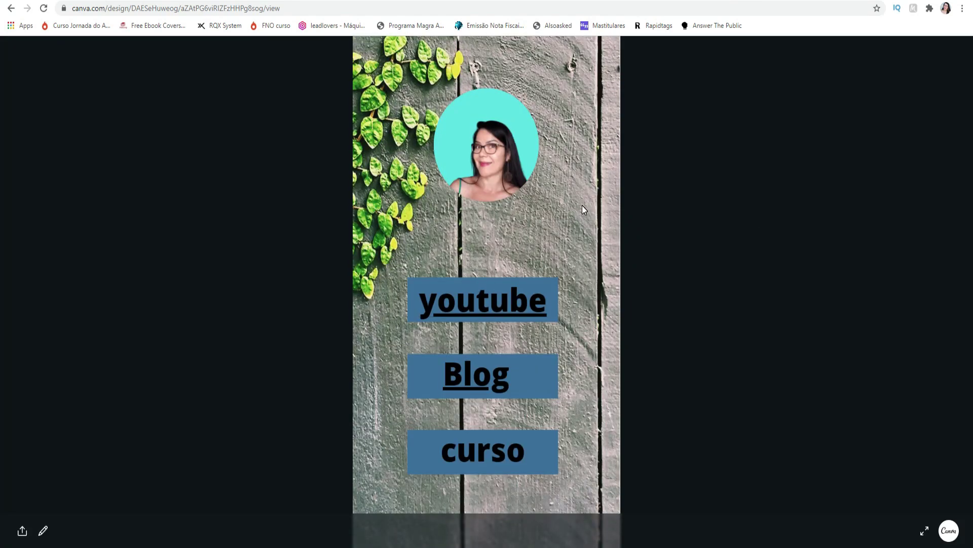
- Test the youtube and Blog links on the published page, returning to the page after each one
{"action": "left_click", "coordinate": [482, 306]}
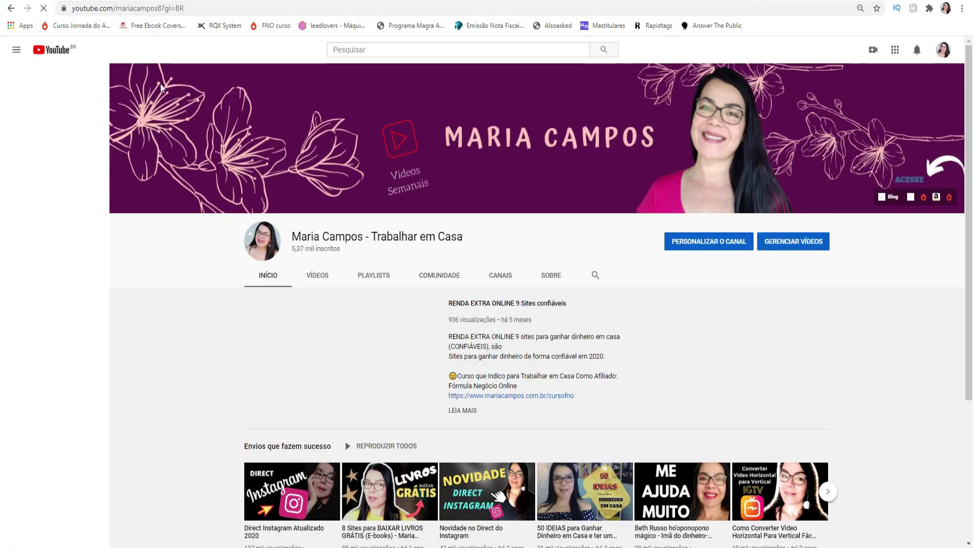
{"action": "key", "text": "alt+Left"}
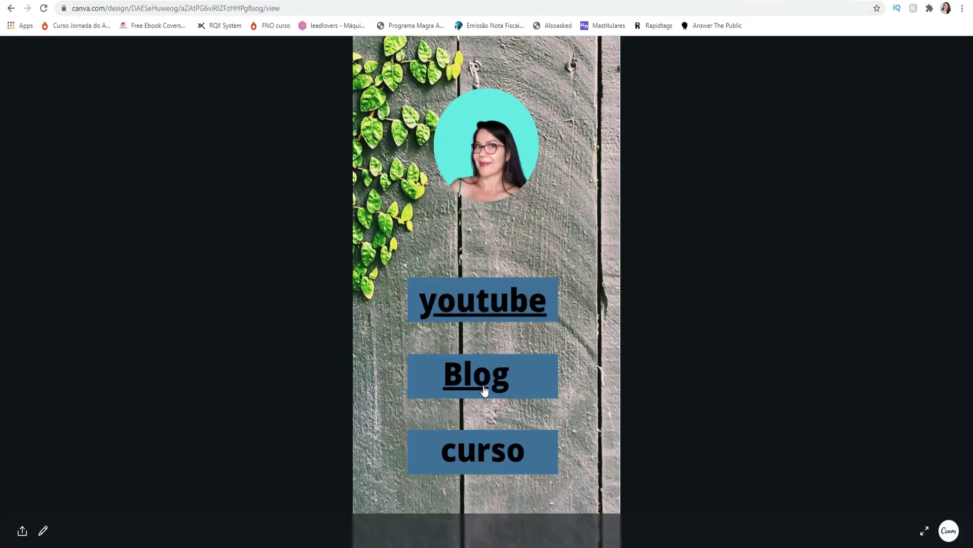
{"action": "left_click", "coordinate": [486, 381]}
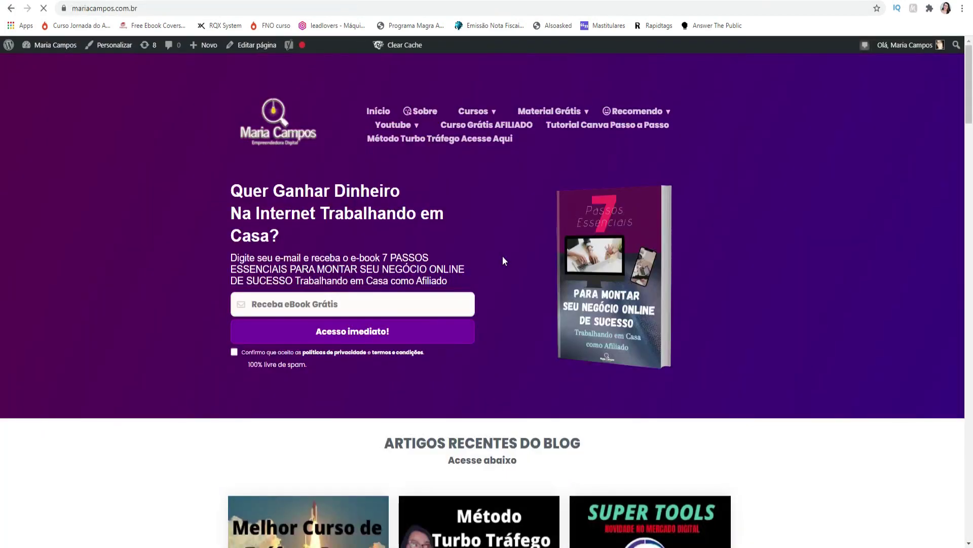
{"action": "scroll", "coordinate": [503, 255], "scroll_direction": "down", "scroll_amount": 10}
{"action": "scroll", "coordinate": [510, 280], "scroll_direction": "up", "scroll_amount": 5}
{"action": "key", "text": "alt+Left"}
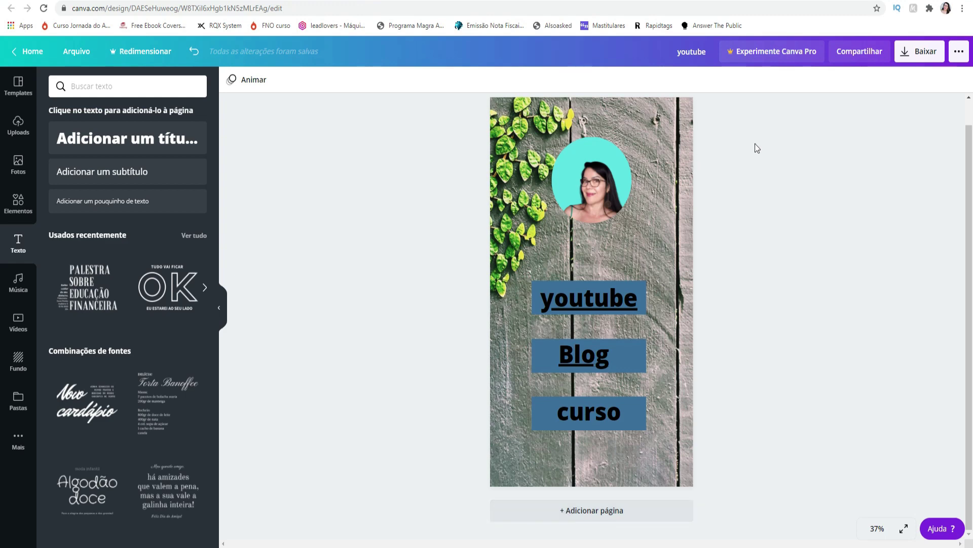
- Add a second page to the Canva design with the pink watercolour background and a circular portrait photo near its top
{"action": "left_click", "coordinate": [586, 511]}
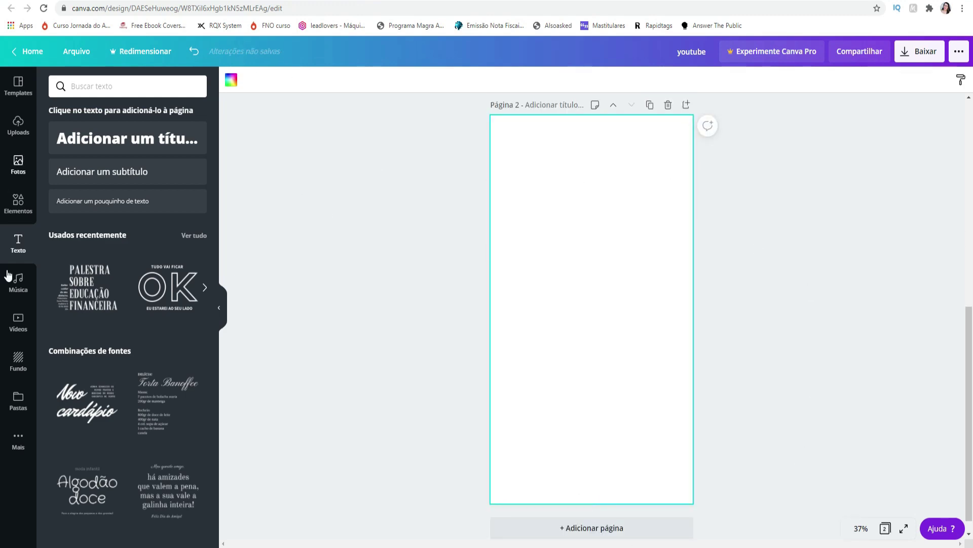
{"action": "left_click", "coordinate": [19, 361]}
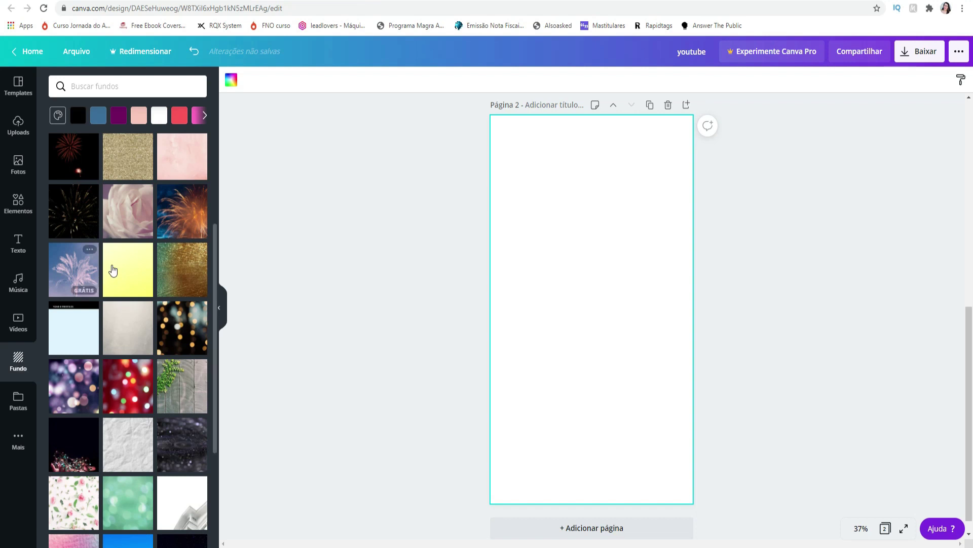
{"action": "scroll", "coordinate": [113, 537], "scroll_direction": "down", "scroll_amount": 3}
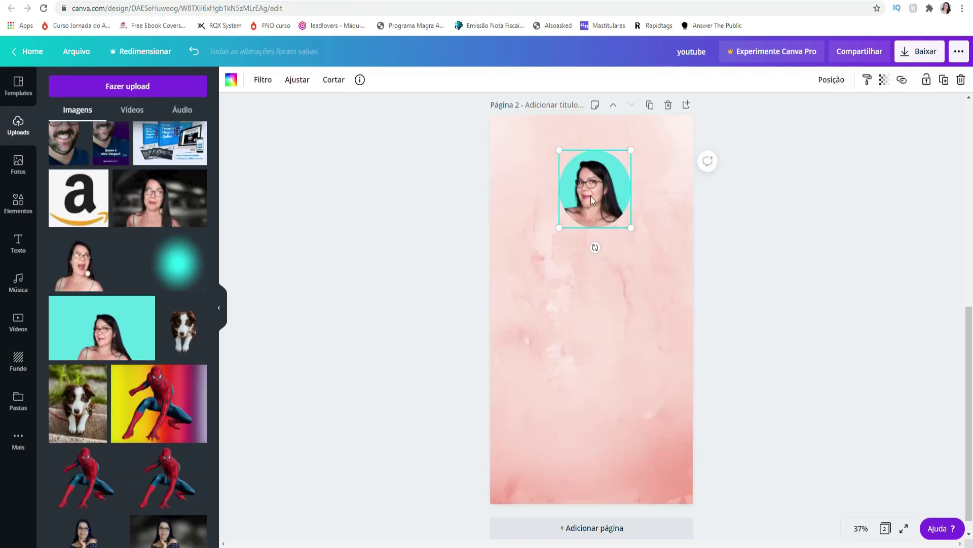
- Add a circle outline from the Formas elements and fit it as a border around the circular portrait
{"action": "left_click", "coordinate": [17, 205]}
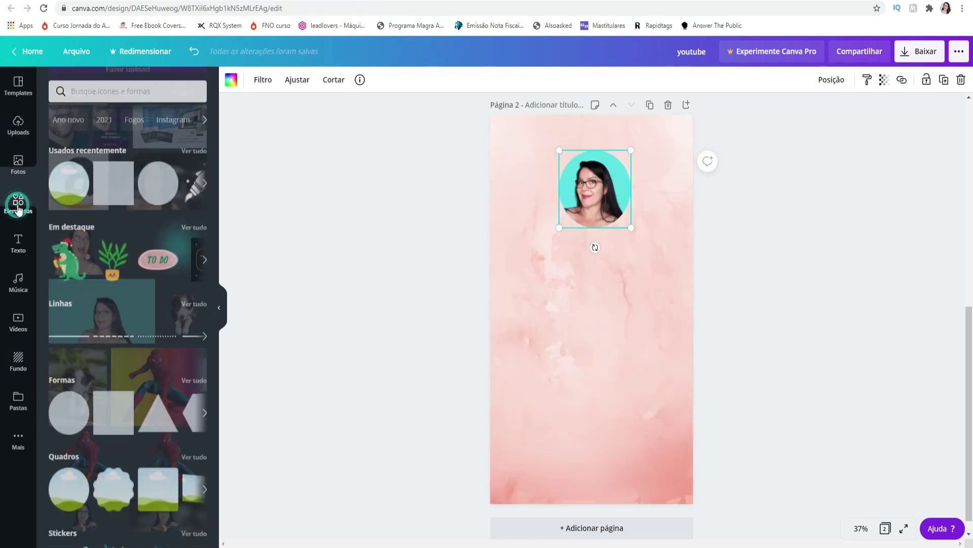
{"action": "scroll", "coordinate": [148, 430], "scroll_direction": "down", "scroll_amount": 2}
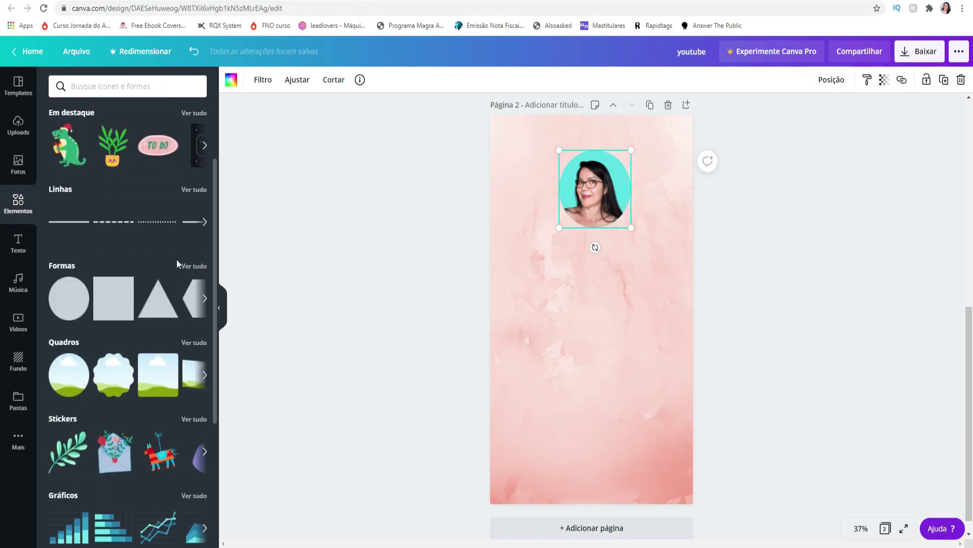
{"action": "left_click", "coordinate": [196, 274]}
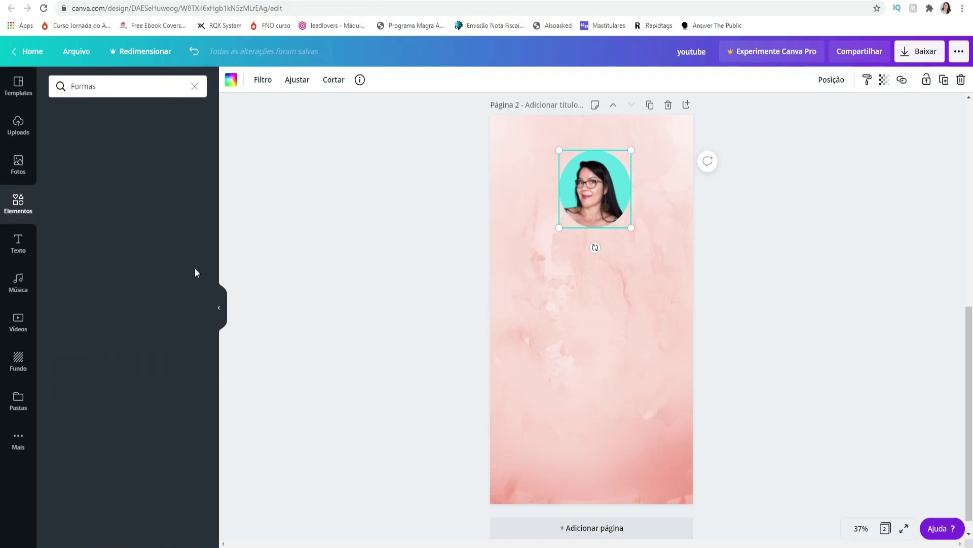
{"action": "left_click_drag", "start_coordinate": [587, 354], "coordinate": [591, 233]}
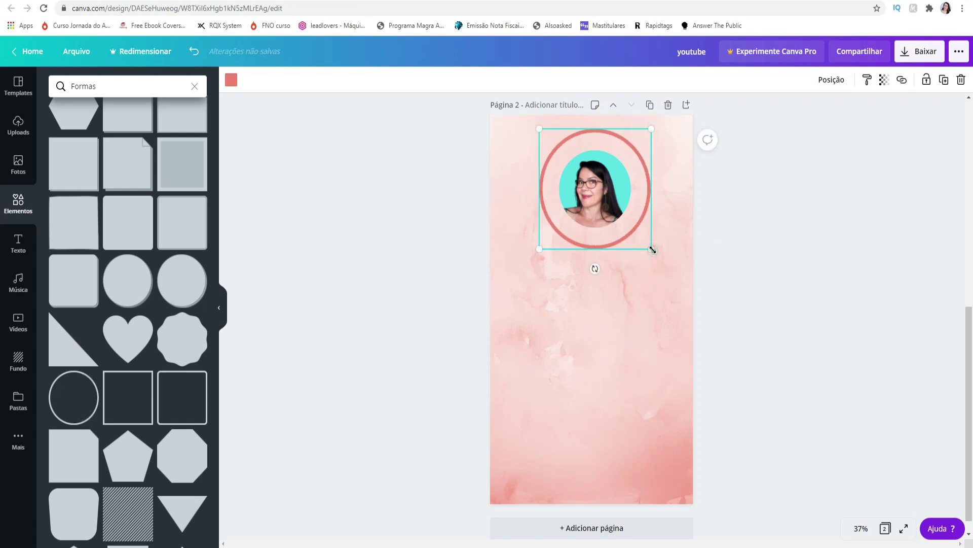
{"action": "left_click_drag", "start_coordinate": [652, 249], "coordinate": [605, 195]}
{"action": "left_click_drag", "start_coordinate": [572, 163], "coordinate": [599, 188]}
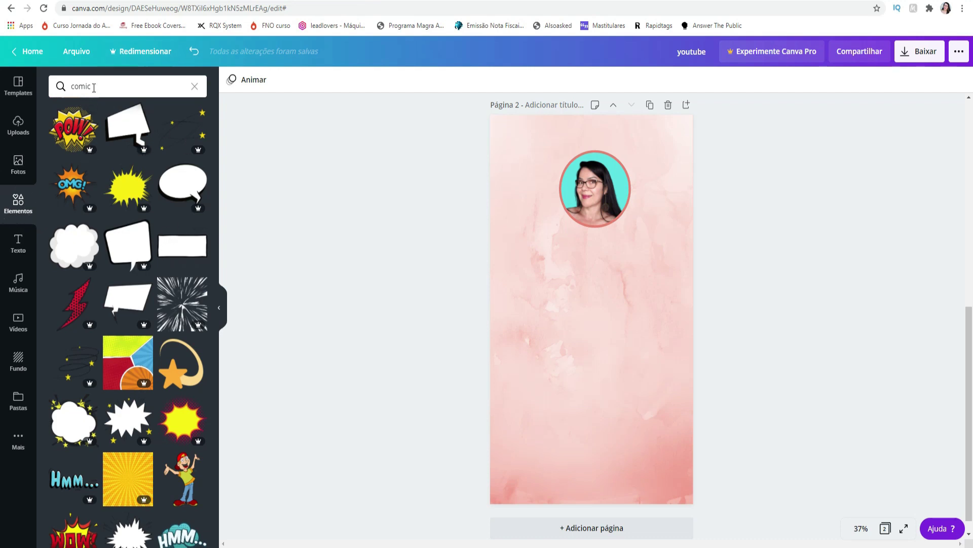
- Add the white hand-drawn rectangle from the "comic" elements, enlarge it below the portrait and centre the portrait on the page
{"action": "left_click", "coordinate": [175, 253]}
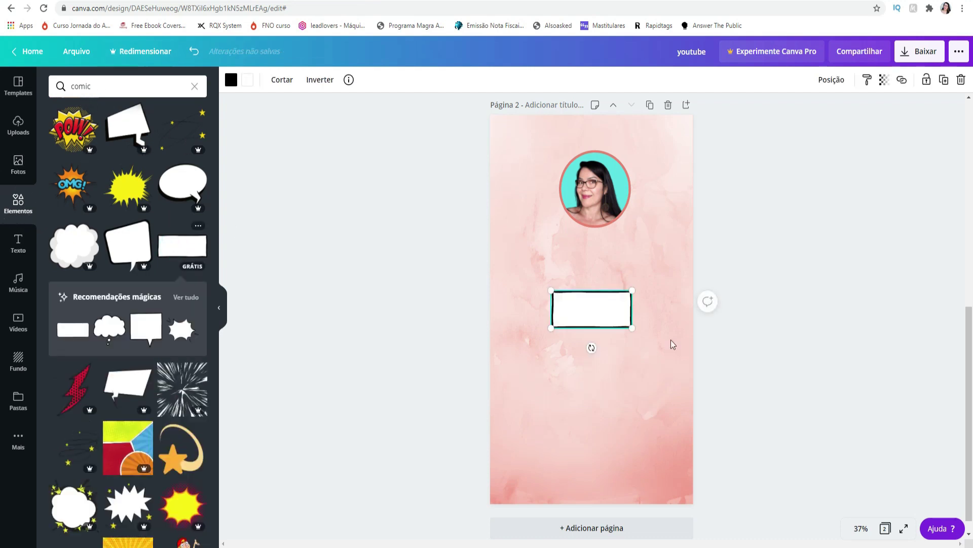
{"action": "left_click_drag", "start_coordinate": [631, 328], "coordinate": [675, 348]}
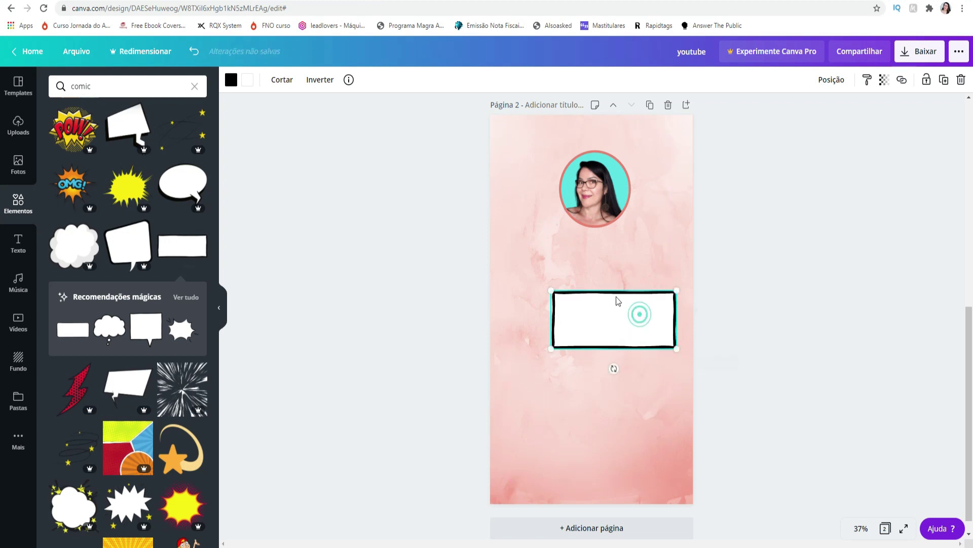
{"action": "left_click_drag", "start_coordinate": [642, 314], "coordinate": [617, 287]}
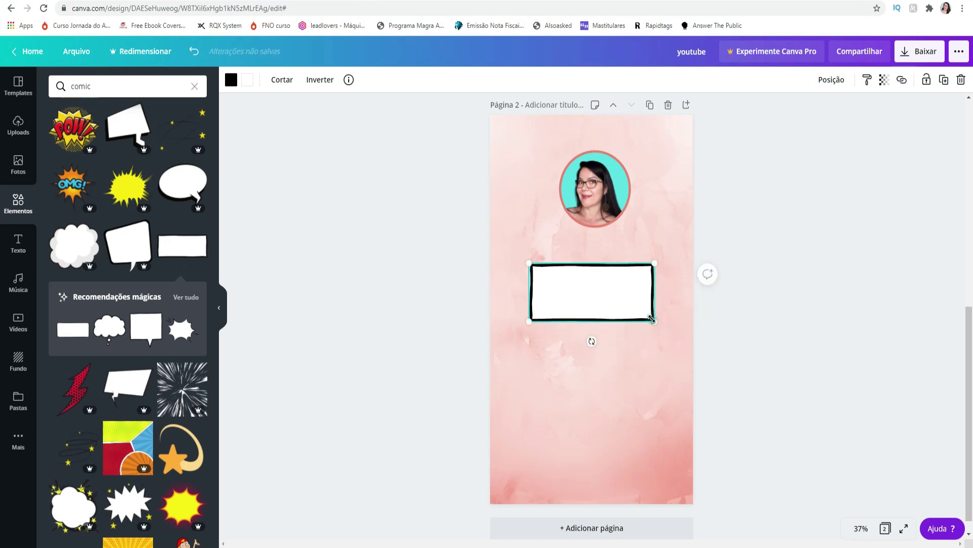
{"action": "left_click_drag", "start_coordinate": [652, 318], "coordinate": [632, 284]}
{"action": "left_click_drag", "start_coordinate": [605, 183], "coordinate": [602, 183]}
{"action": "key", "text": "Escape"}
- Add the white rounded rectangle from the rectangle's magic recommendations as a second button
{"action": "left_click", "coordinate": [191, 298]}
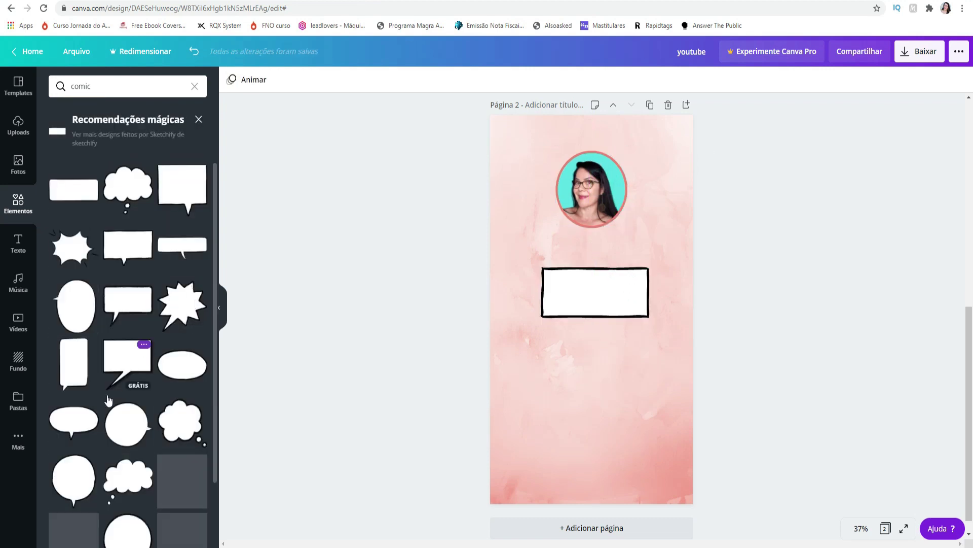
{"action": "scroll", "coordinate": [131, 398], "scroll_direction": "down", "scroll_amount": 3}
{"action": "scroll", "coordinate": [132, 398], "scroll_direction": "down", "scroll_amount": 1}
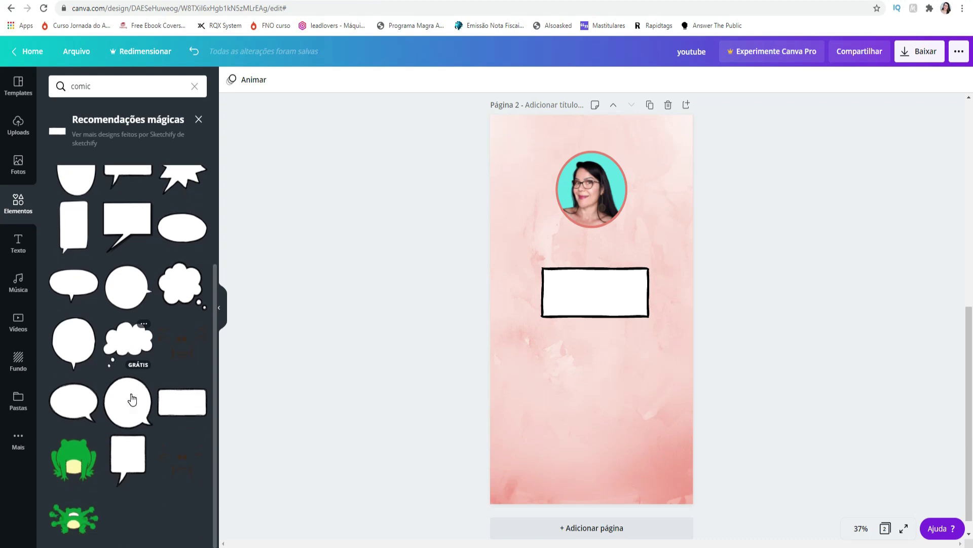
{"action": "left_click", "coordinate": [177, 406]}
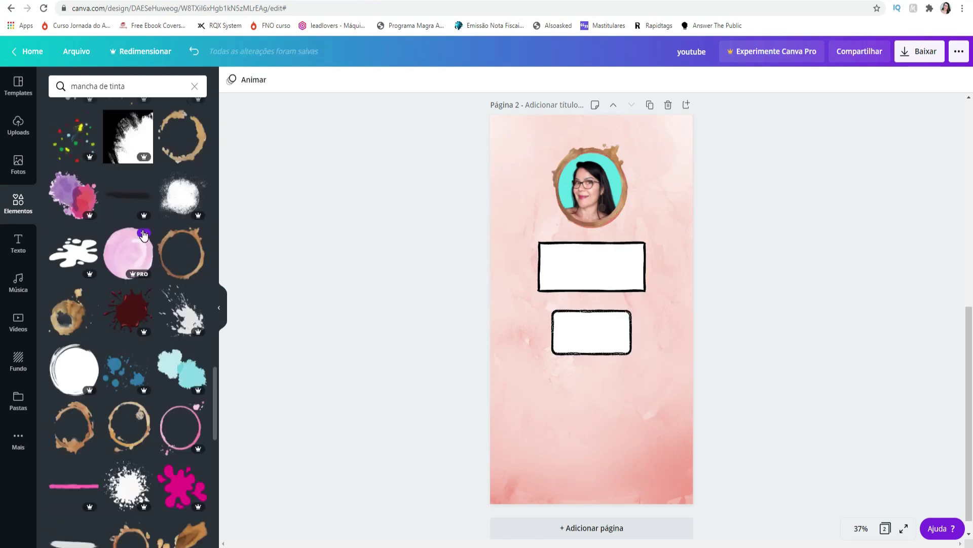
- Browse the "mancha de tinta" elements and enlarge the brown stain ring around the portrait to about 451 by 438
{"action": "scroll", "coordinate": [144, 235], "scroll_direction": "down", "scroll_amount": 1}
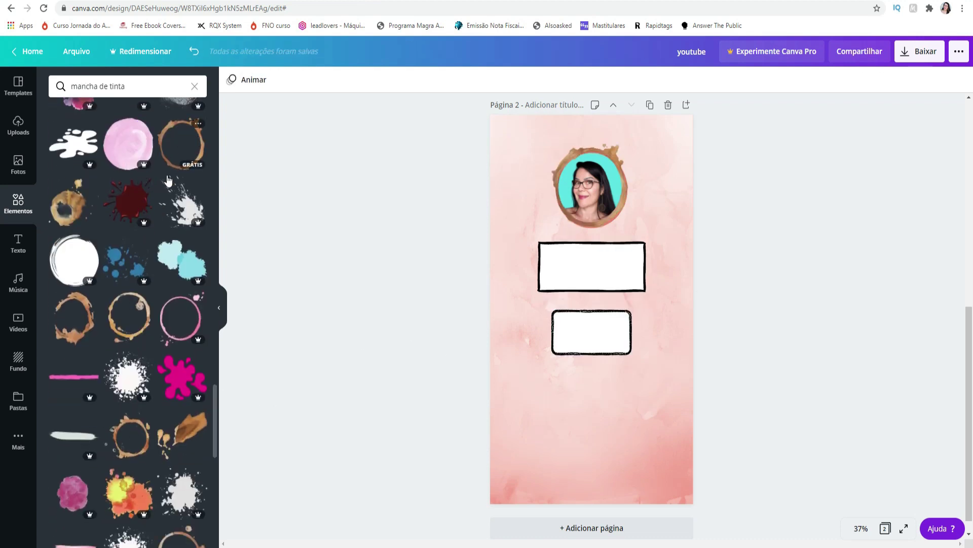
{"action": "scroll", "coordinate": [195, 150], "scroll_direction": "up", "scroll_amount": 3}
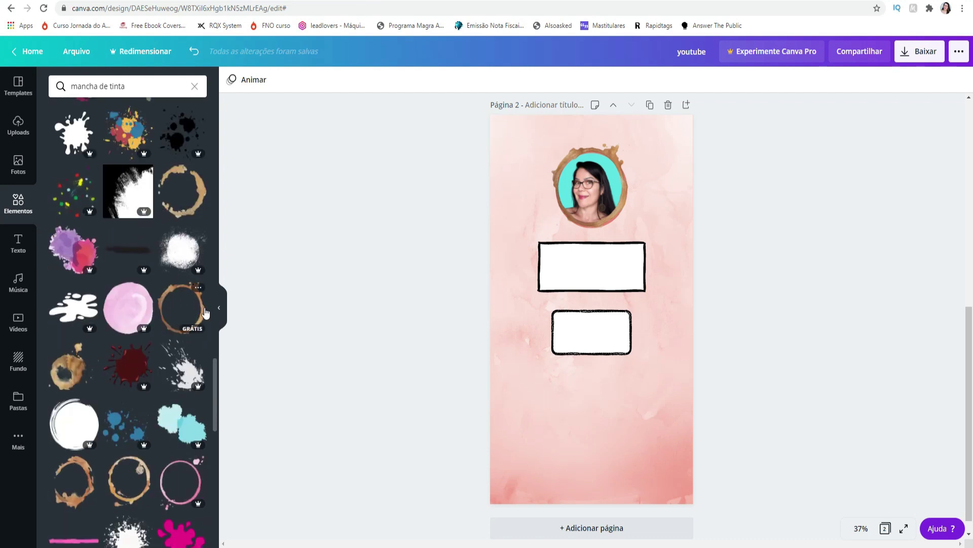
{"action": "left_click", "coordinate": [616, 191]}
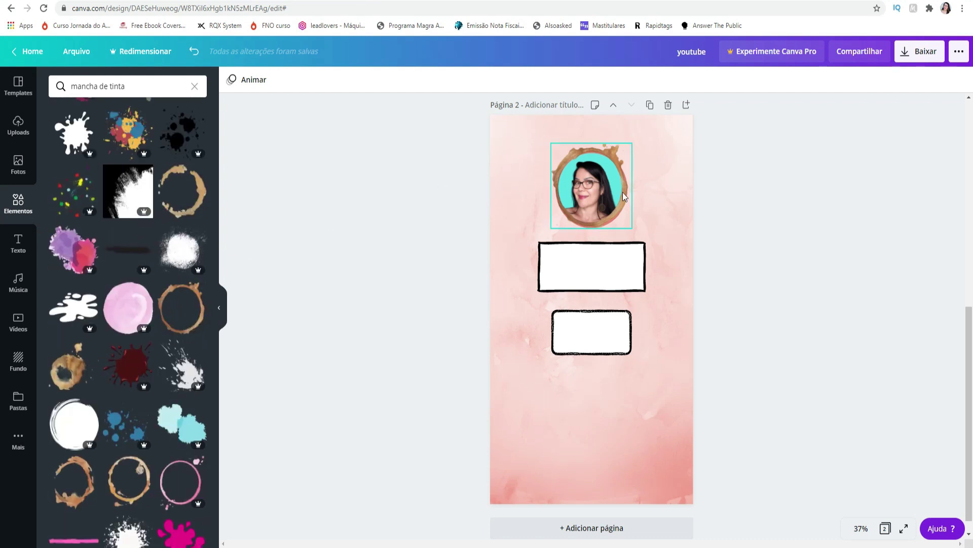
{"action": "left_click_drag", "start_coordinate": [633, 229], "coordinate": [638, 235]}
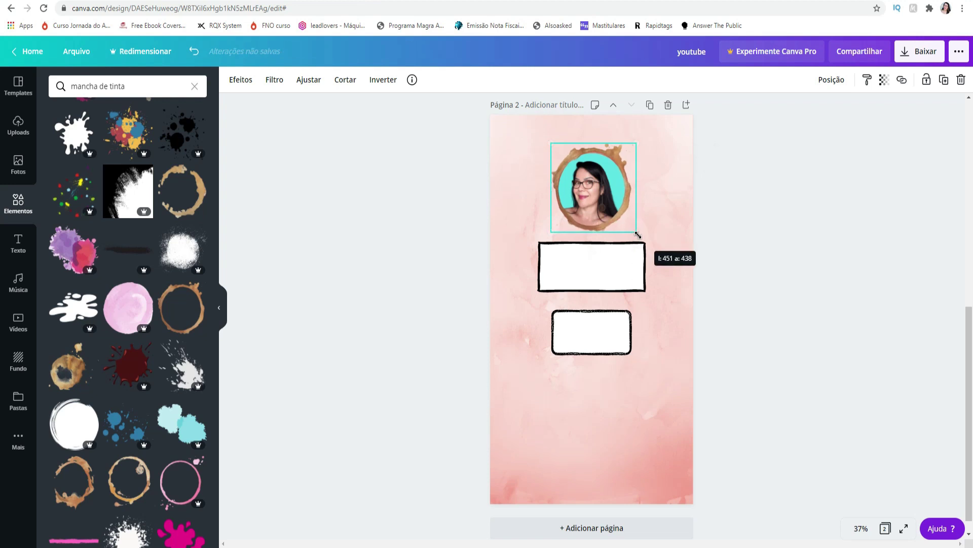
- Add the light blue paint stroke from the "stroke" elements, enlarge it and centre it below the rounded rectangle
{"action": "left_click", "coordinate": [723, 217]}
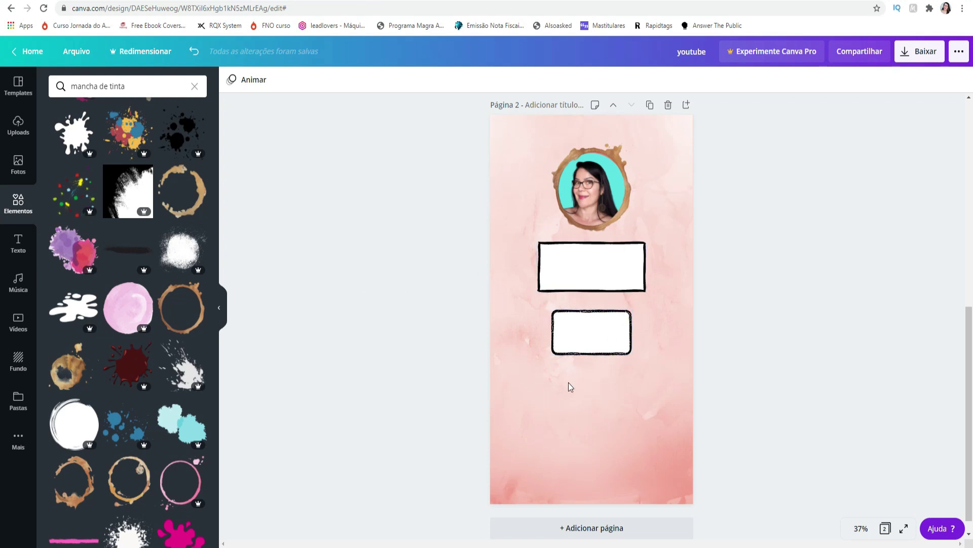
{"action": "scroll", "coordinate": [634, 361], "scroll_direction": "down", "scroll_amount": 1}
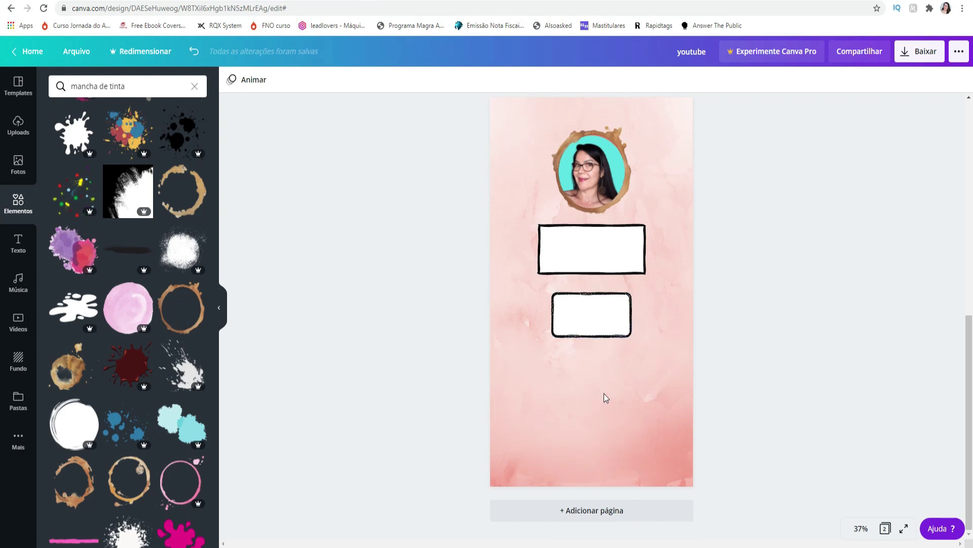
{"action": "scroll", "coordinate": [165, 361], "scroll_direction": "down", "scroll_amount": 3}
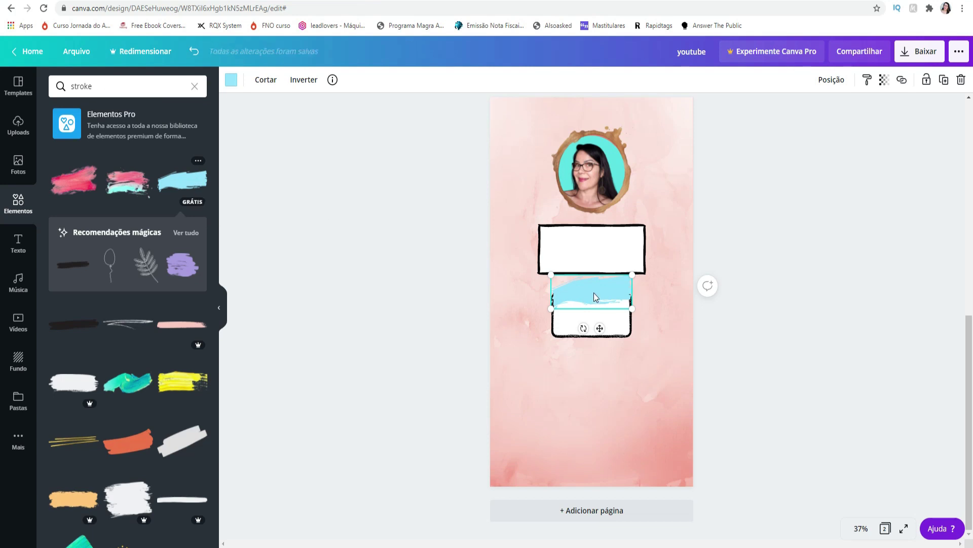
{"action": "mouse_move", "coordinate": [594, 296]}
{"action": "left_mouse_down"}
{"action": "mouse_move", "coordinate": [599, 392]}
{"action": "mouse_move", "coordinate": [596, 384]}
{"action": "left_mouse_up"}
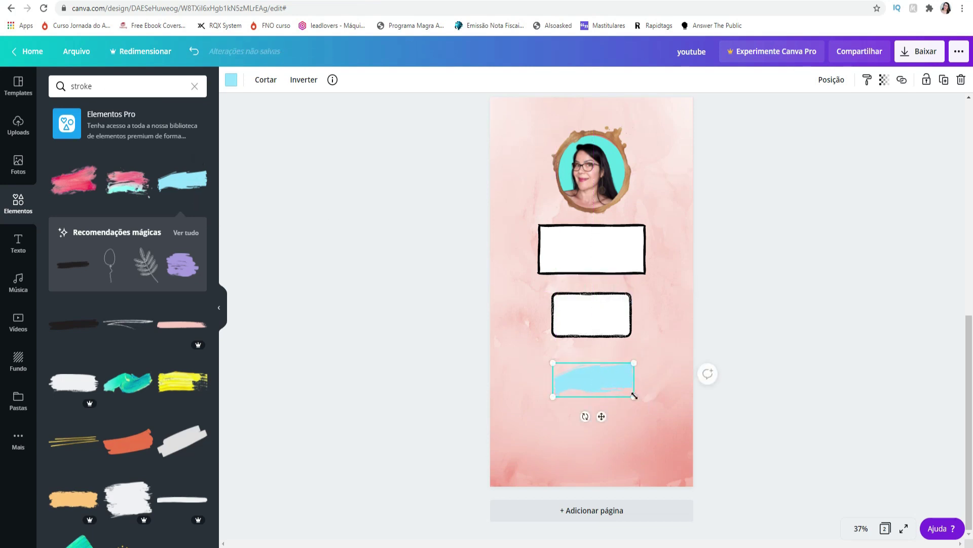
{"action": "left_click_drag", "start_coordinate": [658, 403], "coordinate": [673, 413]}
{"action": "left_click_drag", "start_coordinate": [645, 377], "coordinate": [626, 369]}
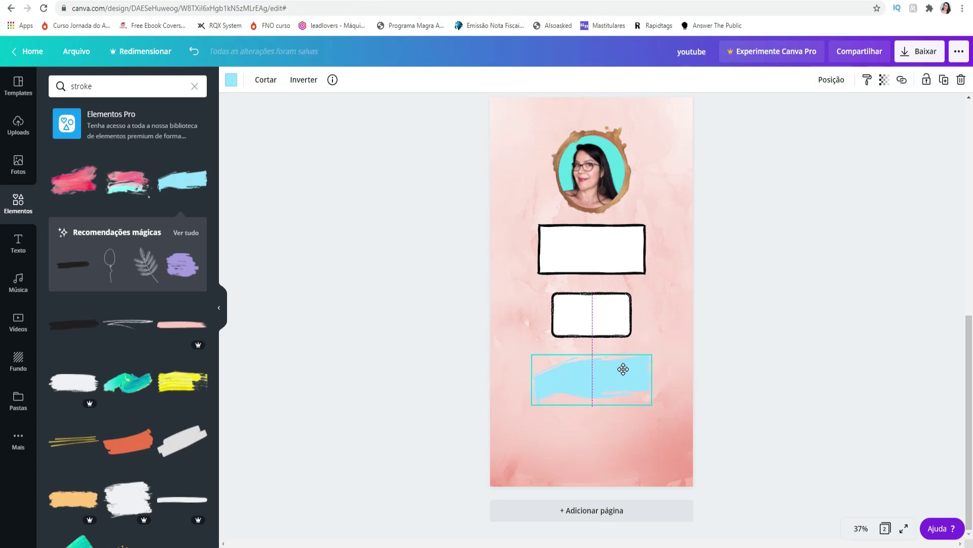
- Try coral and brown shades on the paint stroke, apply the dusty reddish brown from the photo colours, and nudge it upward
{"action": "left_click", "coordinate": [594, 385]}
{"action": "left_click", "coordinate": [231, 81]}
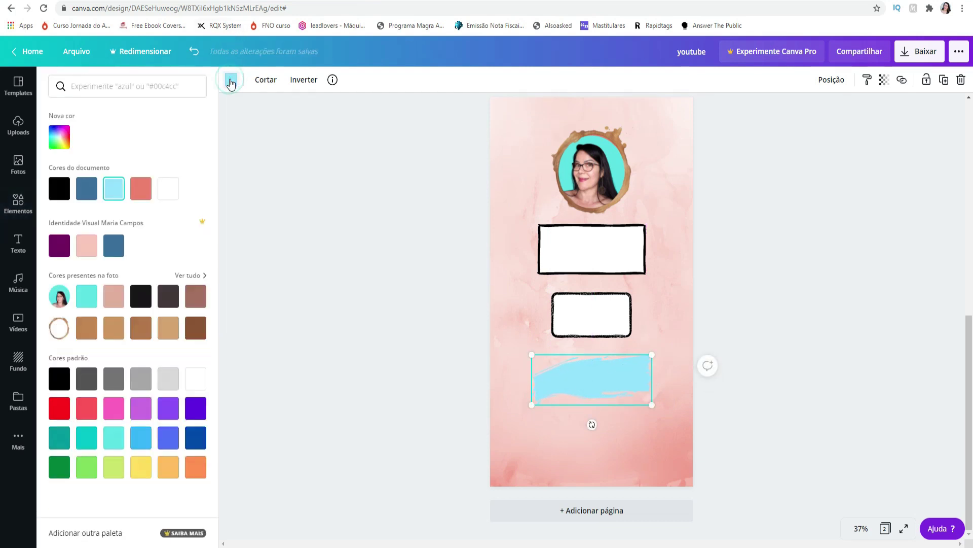
{"action": "left_click", "coordinate": [141, 188]}
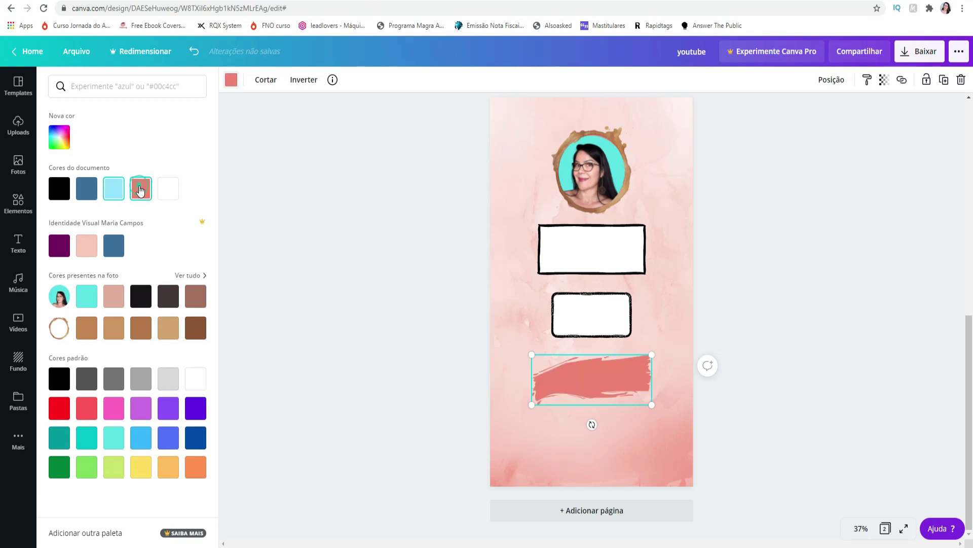
{"action": "left_click", "coordinate": [88, 333]}
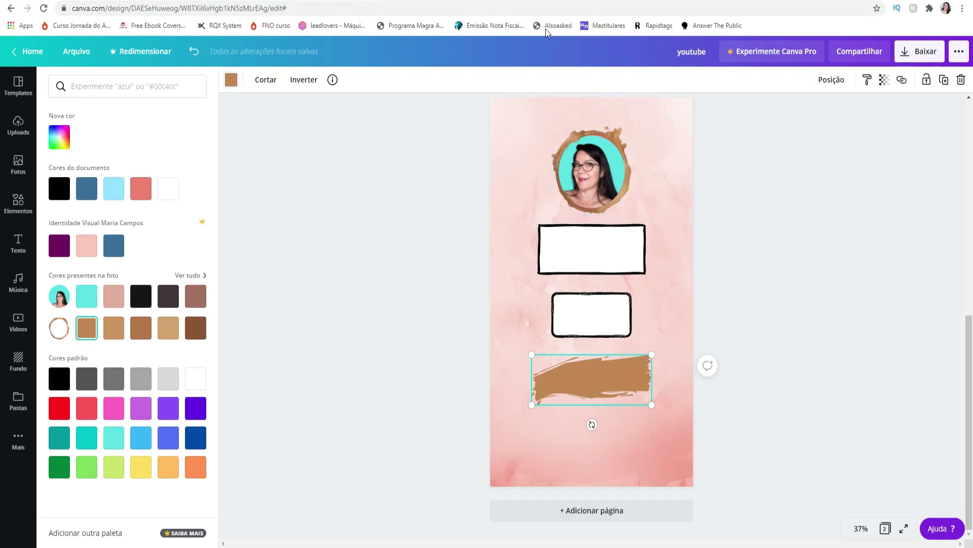
{"action": "left_click", "coordinate": [196, 336]}
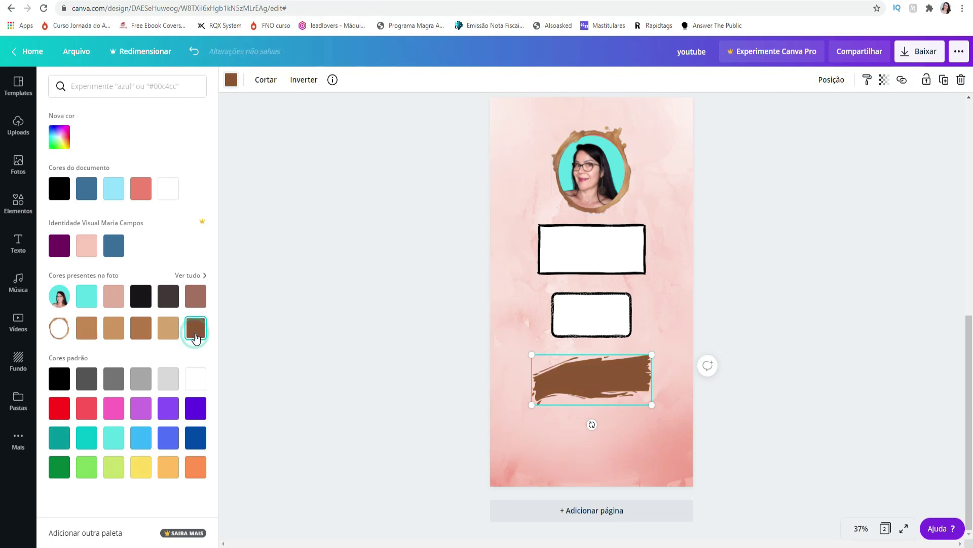
{"action": "left_click", "coordinate": [194, 298]}
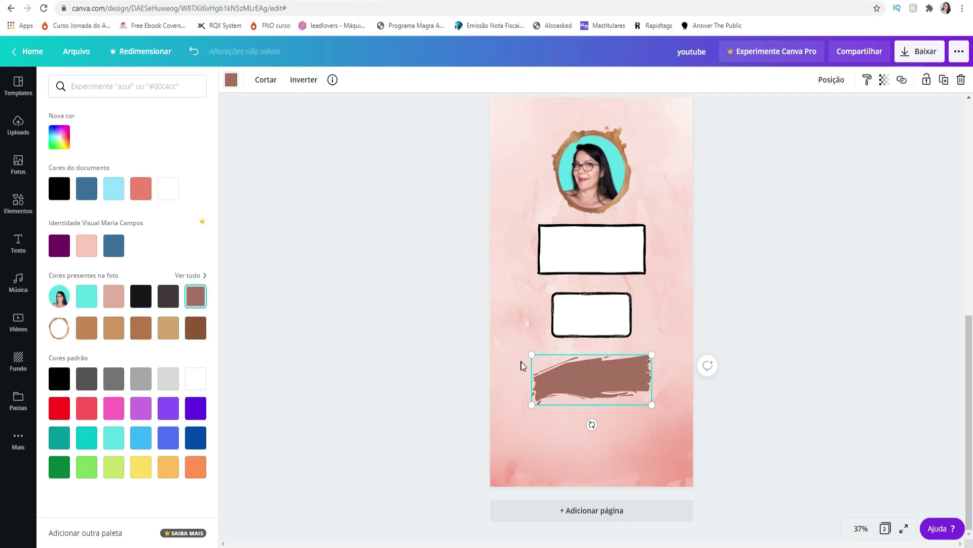
{"action": "left_click_drag", "start_coordinate": [591, 376], "coordinate": [586, 368]}
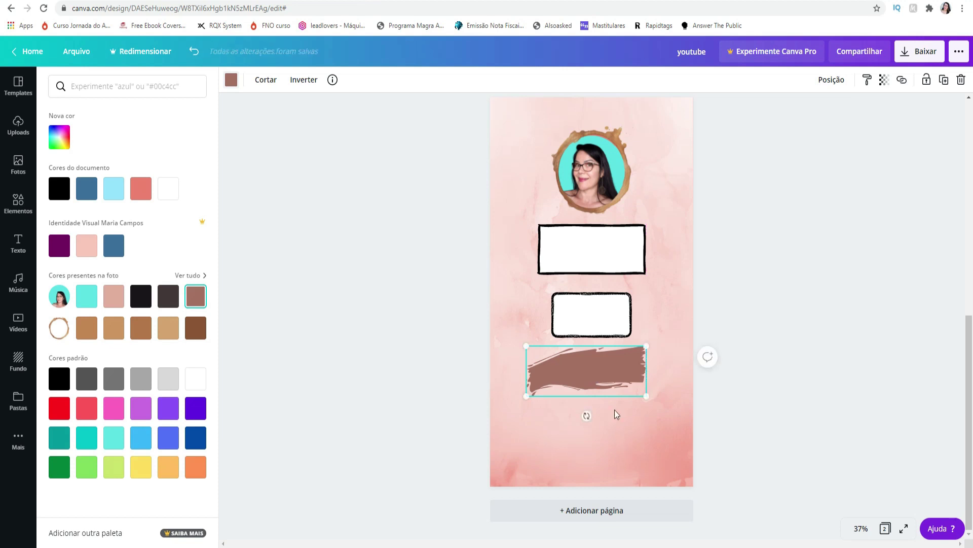
- Add the thin white brush stroke from the "brush stroke" elements and place it as a coral band below the brown stroke
{"action": "mouse_move", "coordinate": [604, 259]}
{"action": "left_mouse_down"}
{"action": "mouse_move", "coordinate": [617, 247]}
{"action": "mouse_move", "coordinate": [578, 264]}
{"action": "left_mouse_up"}
{"action": "left_click", "coordinate": [603, 368]}
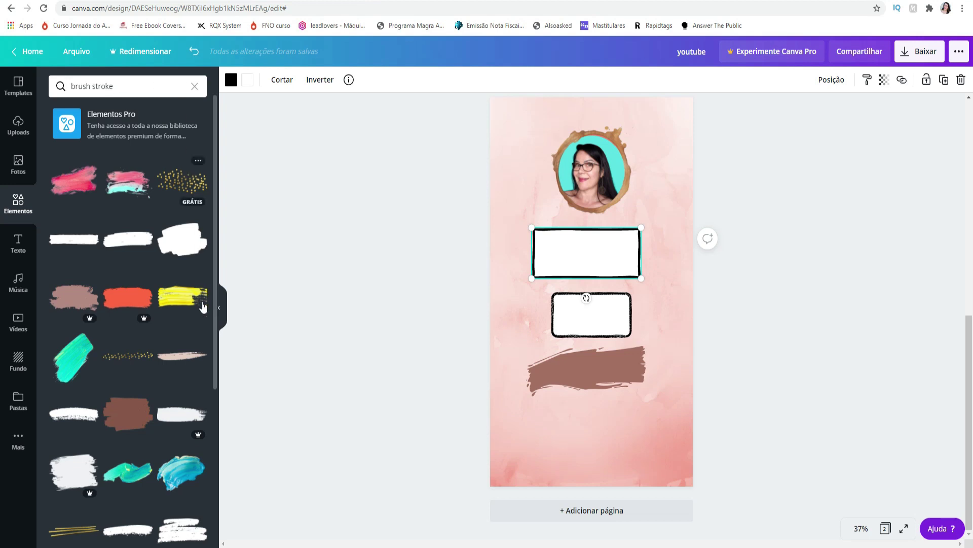
{"action": "left_click", "coordinate": [71, 245]}
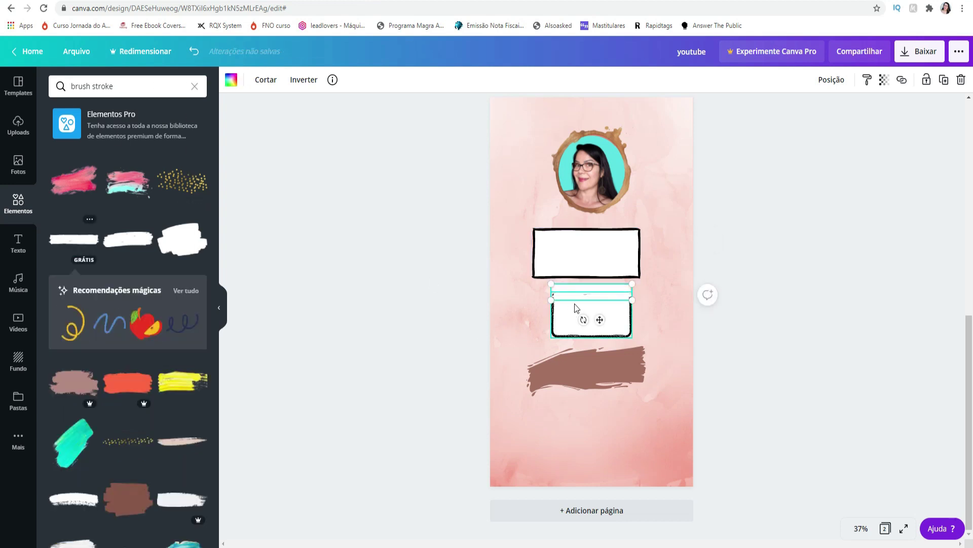
{"action": "mouse_move", "coordinate": [597, 381]}
{"action": "left_mouse_down"}
{"action": "mouse_move", "coordinate": [604, 442]}
{"action": "mouse_move", "coordinate": [646, 431]}
{"action": "mouse_move", "coordinate": [695, 435]}
{"action": "mouse_move", "coordinate": [622, 421]}
{"action": "left_mouse_up"}
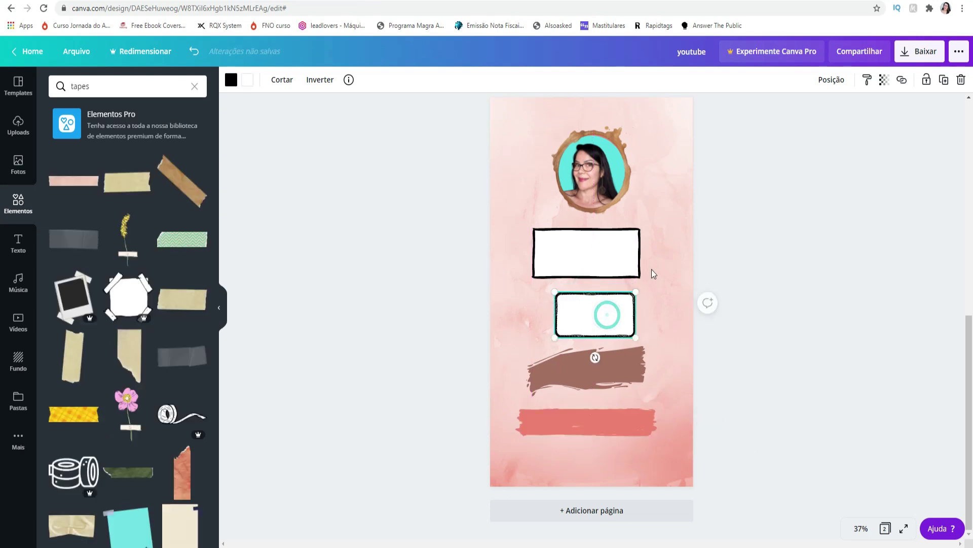
- Move the rounded rectangle and both brush strokes up, and place the pink paper tape from the "tapes" elements below the coral stroke
{"action": "mouse_move", "coordinate": [606, 315]}
{"action": "left_mouse_down"}
{"action": "mouse_move", "coordinate": [654, 258]}
{"action": "mouse_move", "coordinate": [658, 232]}
{"action": "left_mouse_up"}
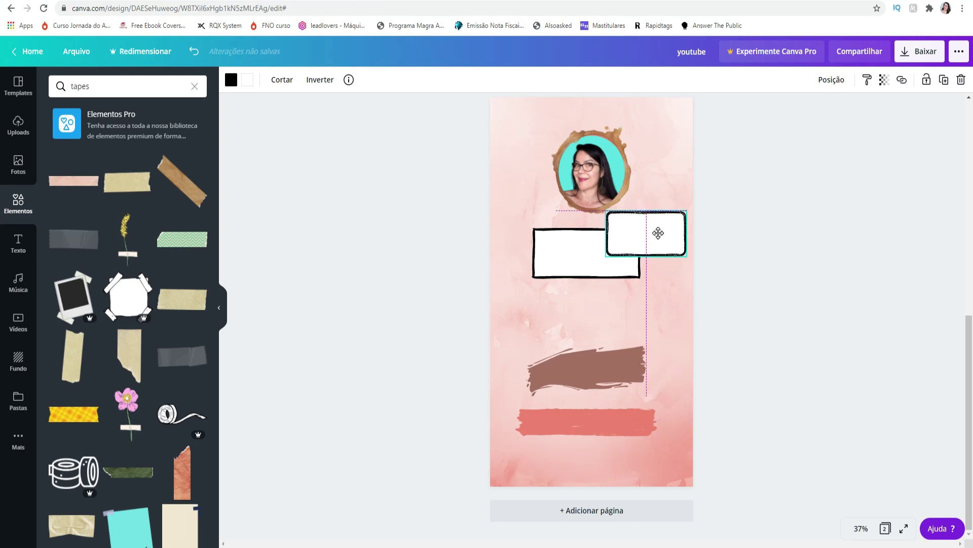
{"action": "left_click_drag", "start_coordinate": [617, 369], "coordinate": [592, 289]}
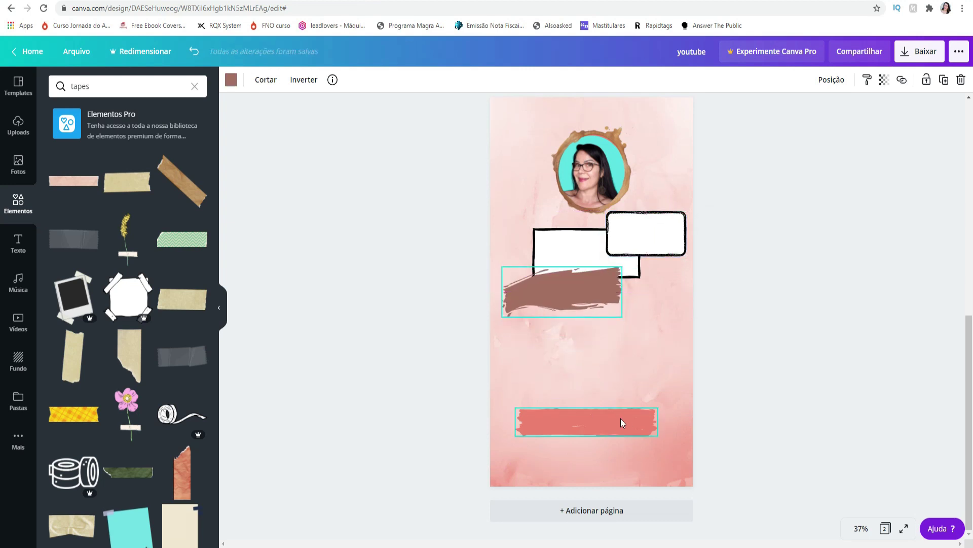
{"action": "mouse_move", "coordinate": [623, 423]}
{"action": "left_mouse_down"}
{"action": "mouse_move", "coordinate": [633, 316]}
{"action": "mouse_move", "coordinate": [638, 333]}
{"action": "left_mouse_up"}
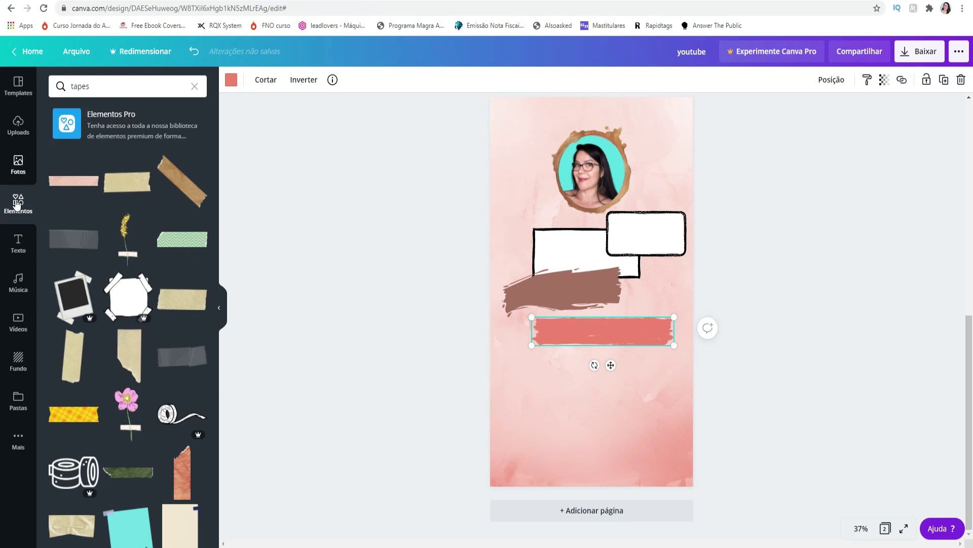
{"action": "left_click", "coordinate": [71, 182]}
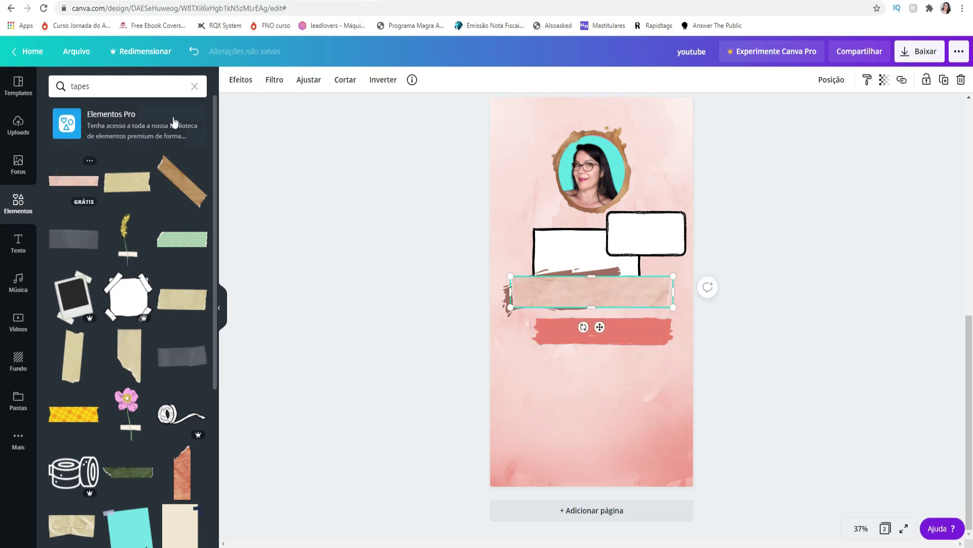
{"action": "left_click_drag", "start_coordinate": [592, 290], "coordinate": [592, 366]}
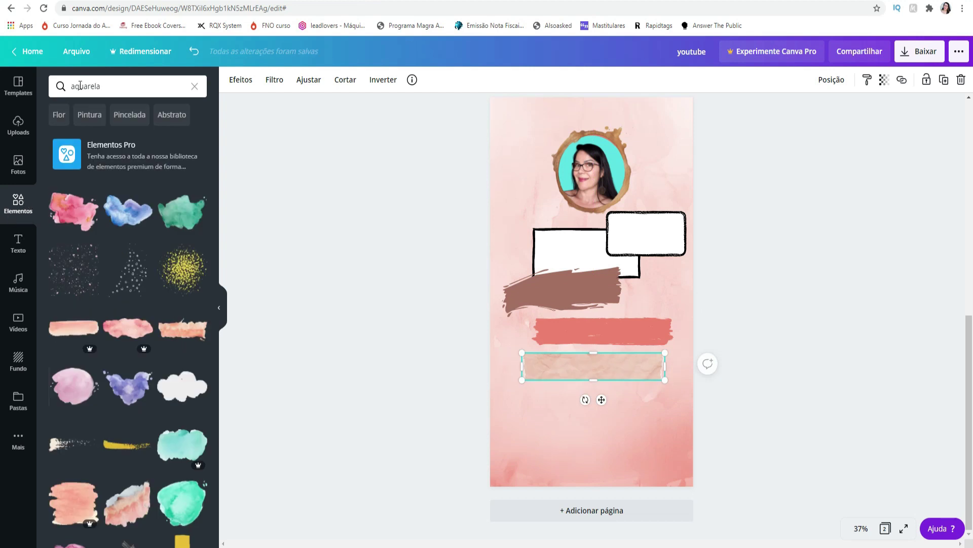
- Search the elements for "aquarela", add the free peach watercolour strip, shrink it slightly and centre it below the paper tape
{"action": "left_click", "coordinate": [112, 83]}
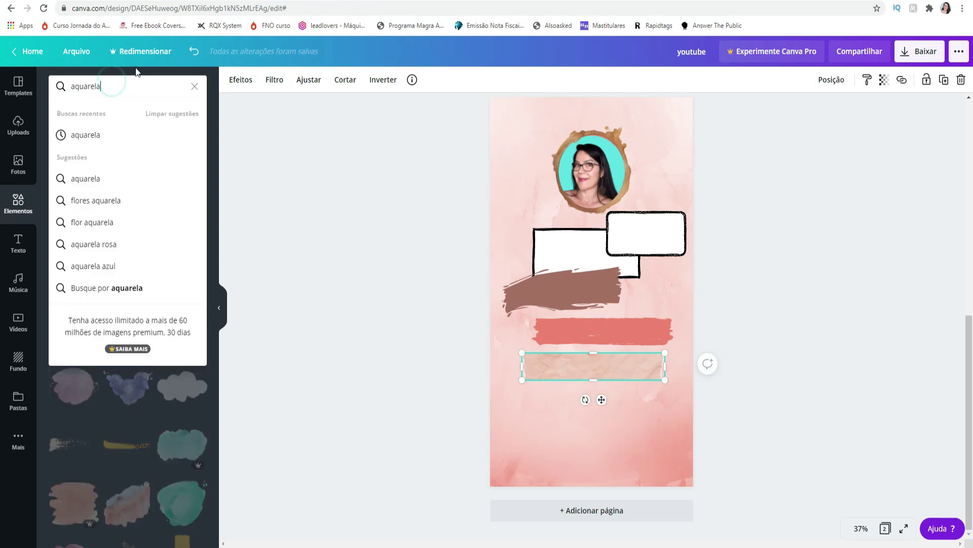
{"action": "left_click", "coordinate": [87, 135]}
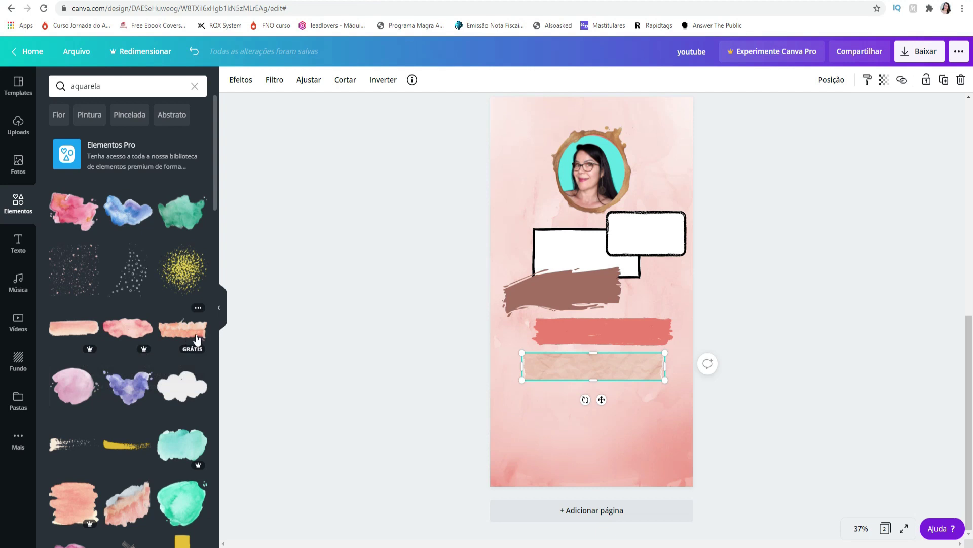
{"action": "left_click_drag", "start_coordinate": [196, 336], "coordinate": [634, 421]}
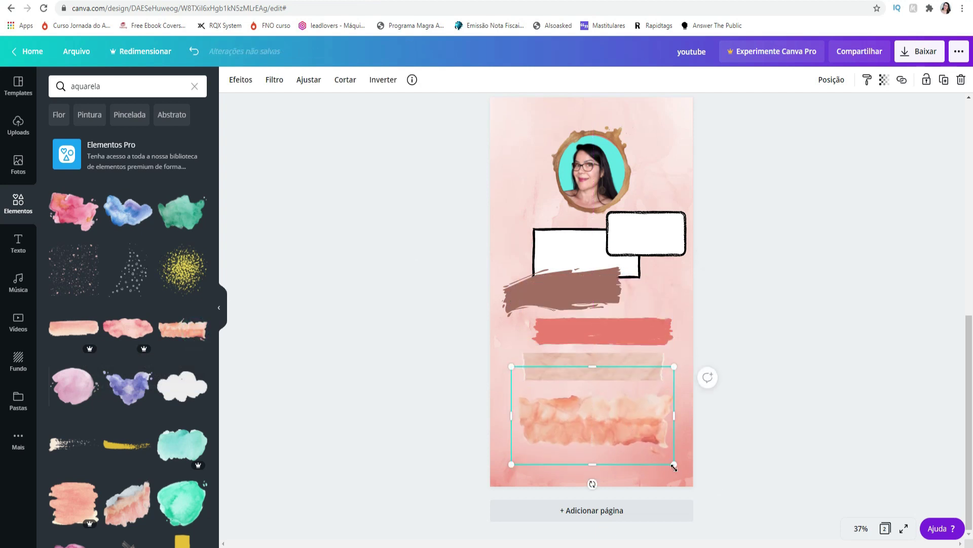
{"action": "left_click_drag", "start_coordinate": [664, 457], "coordinate": [648, 447]}
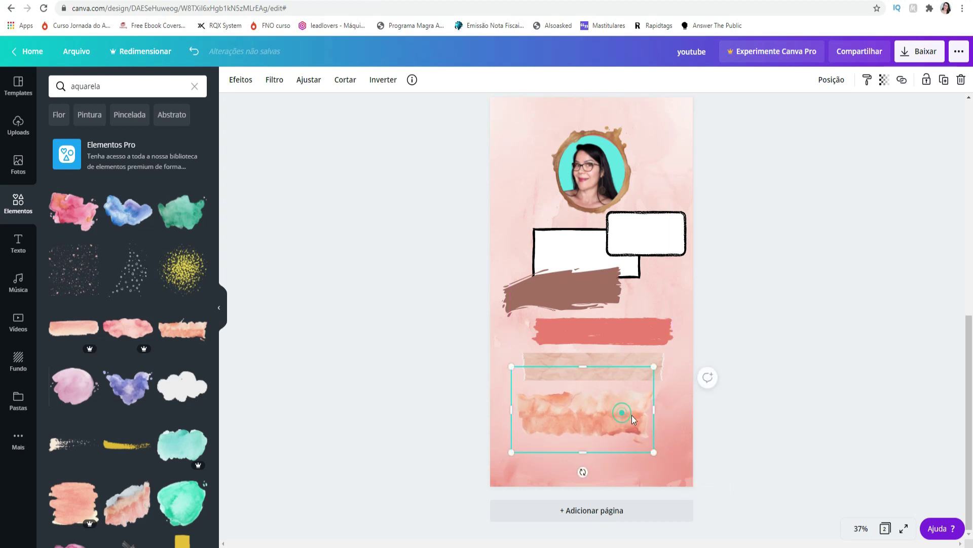
{"action": "left_click_drag", "start_coordinate": [619, 411], "coordinate": [626, 419]}
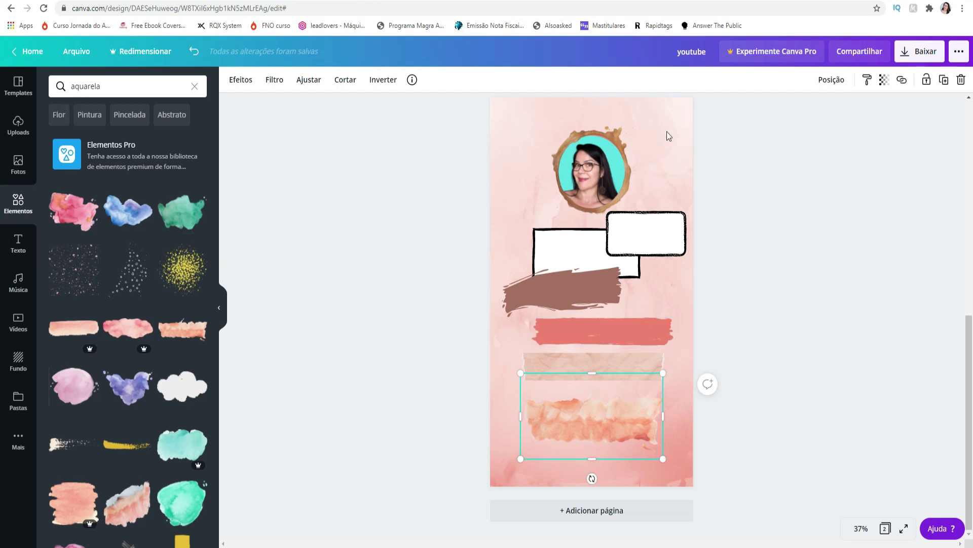
- Add the yellow brush stroke from the "aquarela" elements, enlarge it and place it below the watercolour strip
{"action": "left_click", "coordinate": [126, 444]}
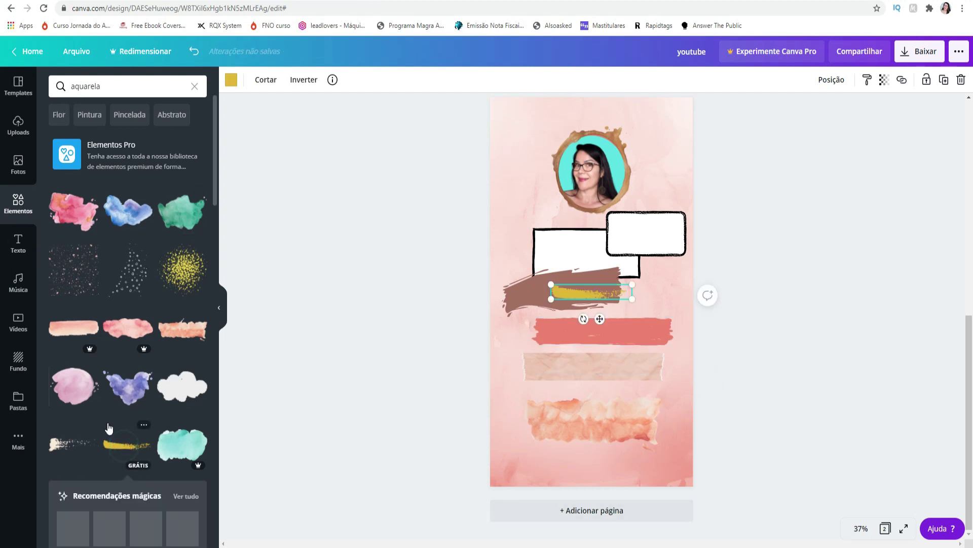
{"action": "mouse_move", "coordinate": [632, 301]}
{"action": "left_mouse_down"}
{"action": "mouse_move", "coordinate": [713, 343]}
{"action": "mouse_move", "coordinate": [698, 341]}
{"action": "left_mouse_up"}
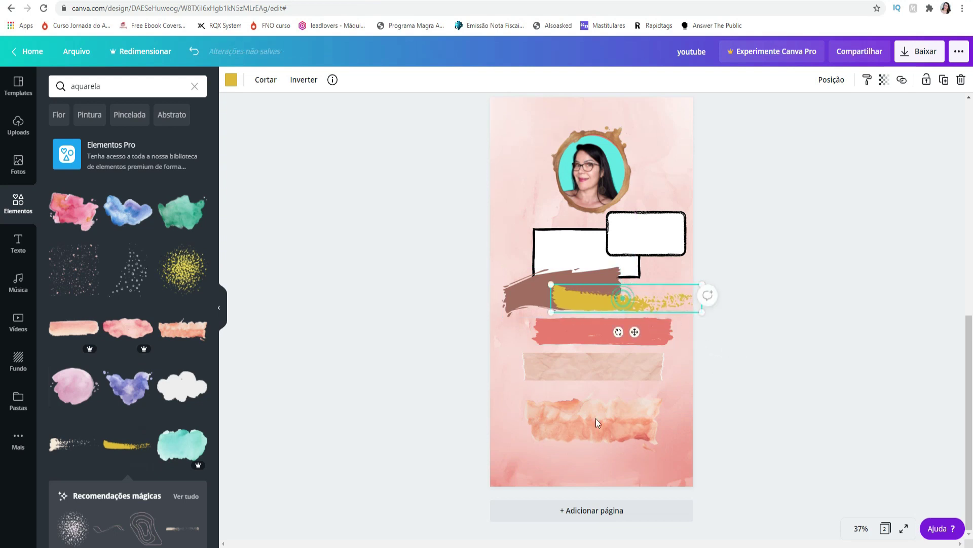
{"action": "left_click_drag", "start_coordinate": [622, 293], "coordinate": [593, 458]}
{"action": "scroll", "coordinate": [160, 360], "scroll_direction": "down", "scroll_amount": 8}
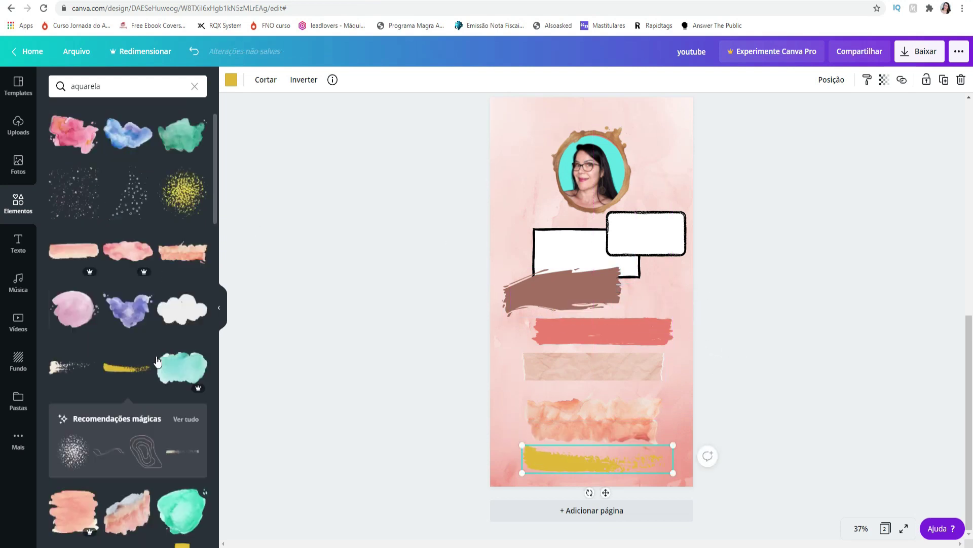
- Delete the white rounded rectangle and the white hand-drawn rectangle below the portrait
{"action": "left_click", "coordinate": [662, 237]}
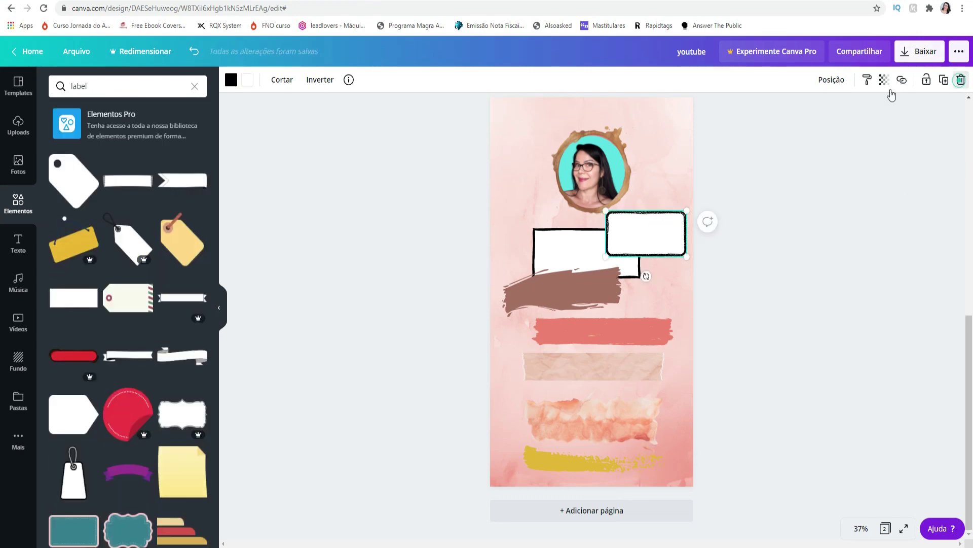
{"action": "left_click", "coordinate": [582, 242]}
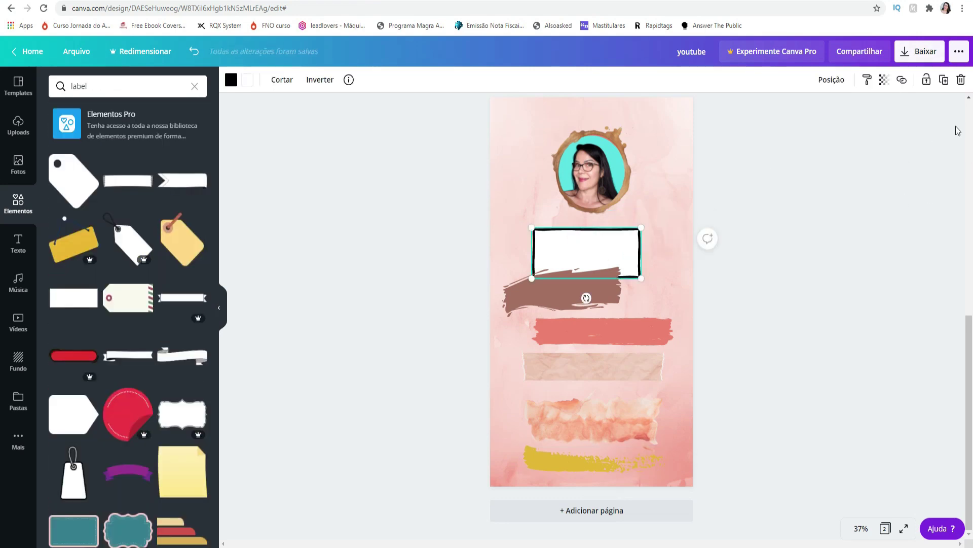
{"action": "left_click", "coordinate": [963, 81]}
- Delete the brown paint stroke and move the coral brush stroke up, centred below the portrait
{"action": "left_click", "coordinate": [557, 294]}
{"action": "double_click", "coordinate": [558, 290]}
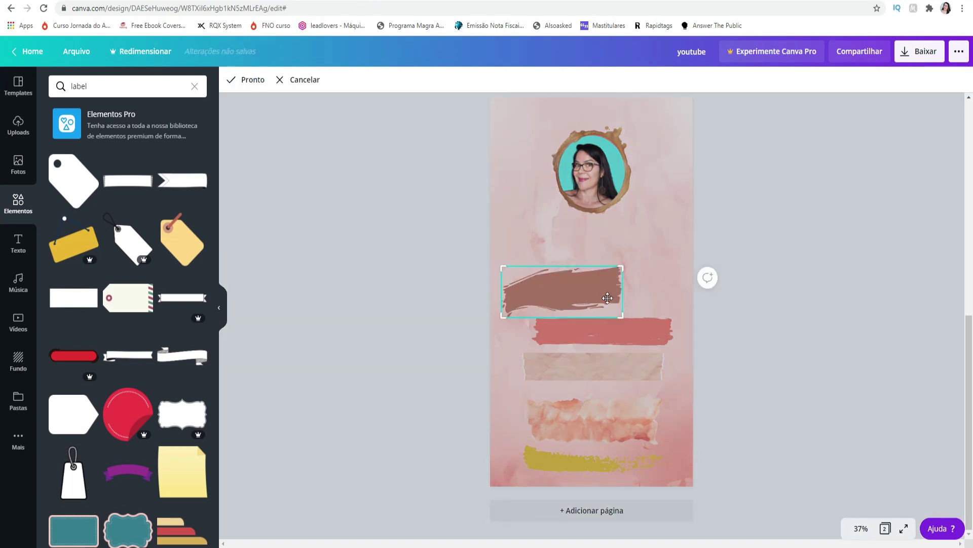
{"action": "left_click", "coordinate": [852, 361]}
{"action": "left_click", "coordinate": [586, 296]}
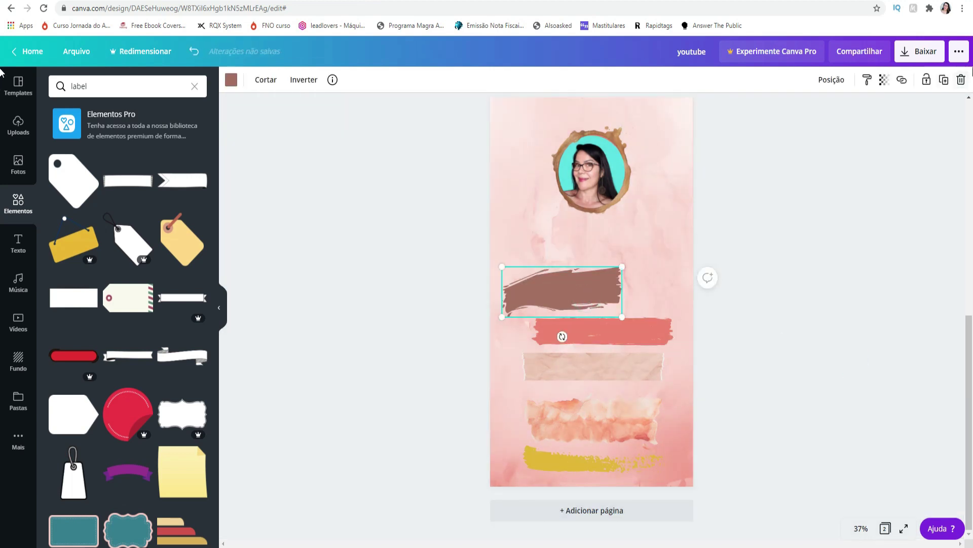
{"action": "left_click", "coordinate": [961, 81]}
{"action": "left_click_drag", "start_coordinate": [589, 334], "coordinate": [584, 261]}
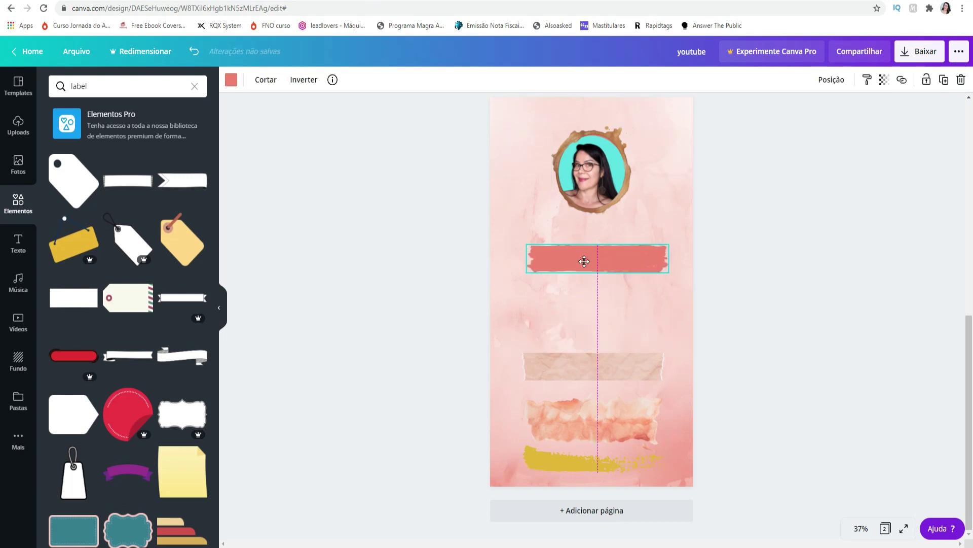
- Delete the paper tape, the peach watercolour strip and the yellow brush stroke below the coral brush stroke
{"action": "left_click", "coordinate": [612, 366]}
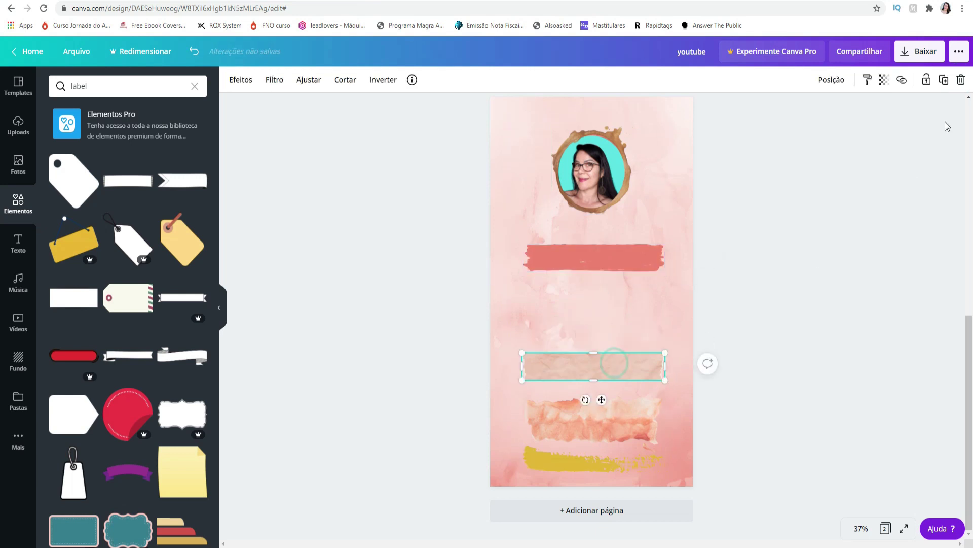
{"action": "left_click", "coordinate": [961, 81]}
{"action": "left_click", "coordinate": [631, 420]}
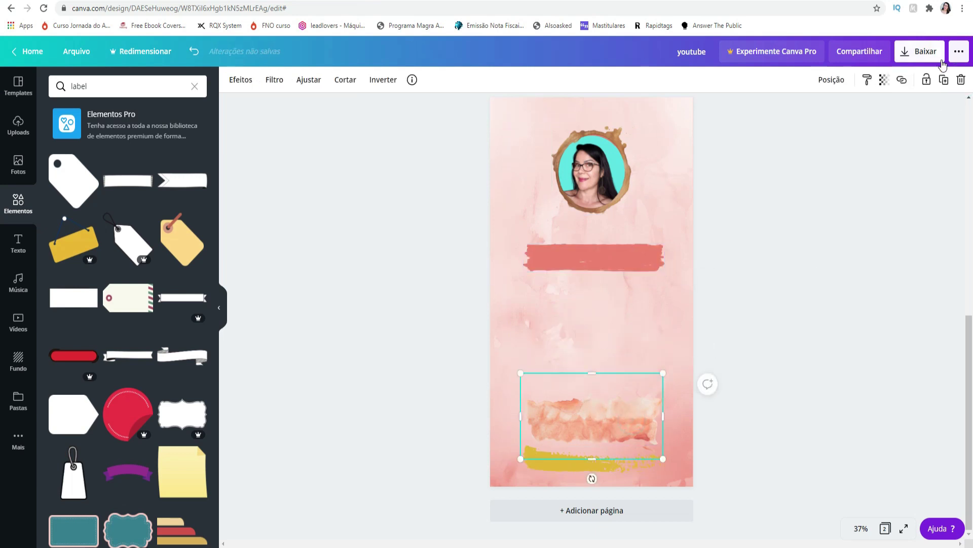
{"action": "left_click", "coordinate": [961, 81]}
{"action": "left_click", "coordinate": [619, 463]}
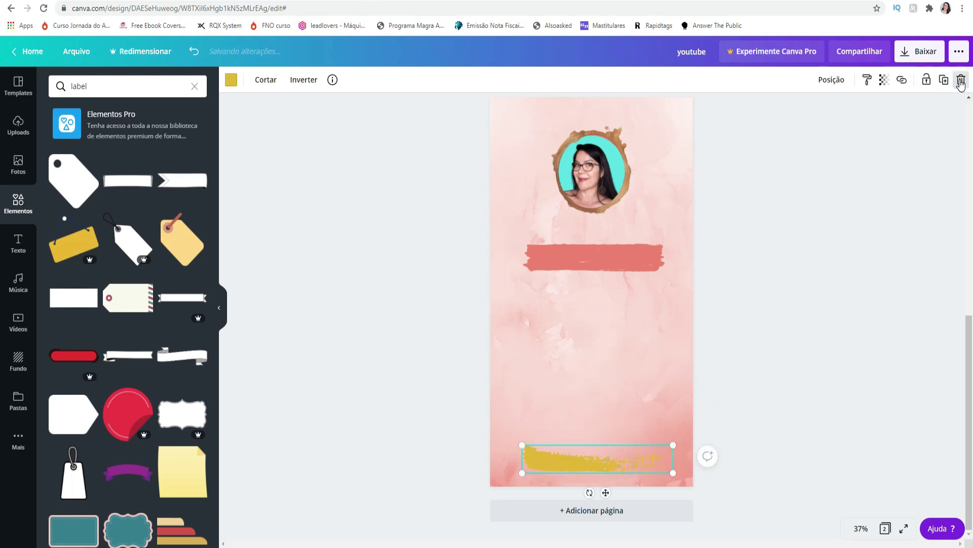
{"action": "left_click", "coordinate": [960, 81]}
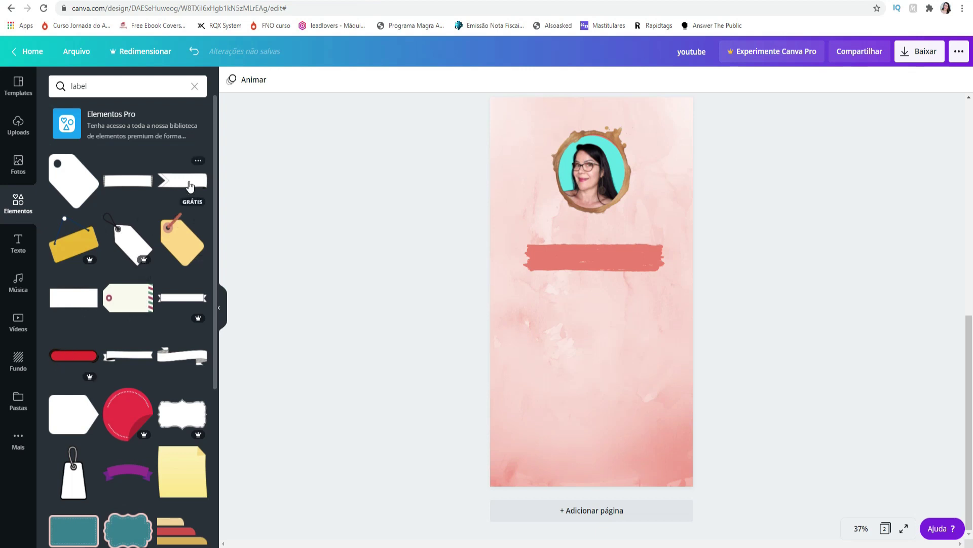
- Add the free white banner from the "label" elements, enlarge it below the coral brush stroke and browse more labels
{"action": "left_click", "coordinate": [126, 181]}
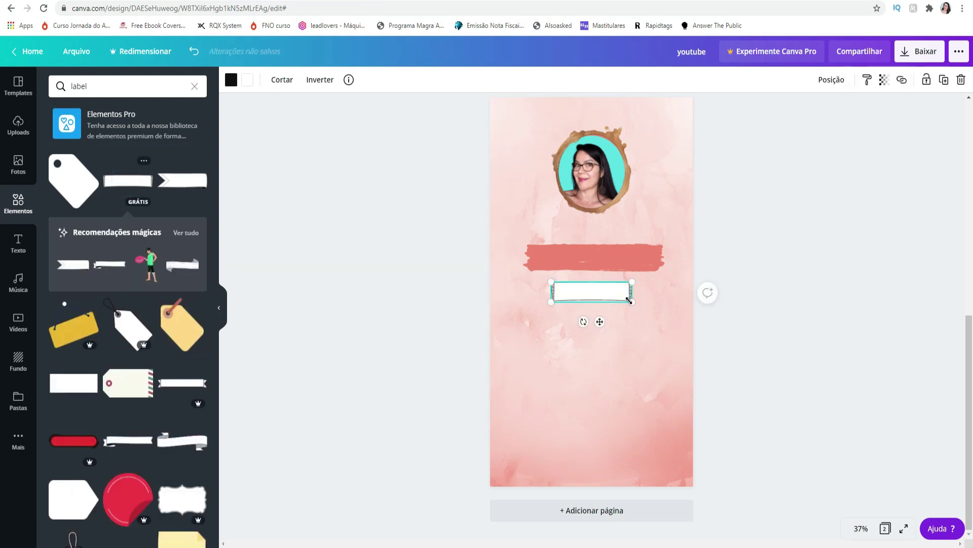
{"action": "mouse_move", "coordinate": [632, 302]}
{"action": "left_mouse_down"}
{"action": "mouse_move", "coordinate": [661, 336]}
{"action": "mouse_move", "coordinate": [665, 321]}
{"action": "mouse_move", "coordinate": [598, 302]}
{"action": "left_mouse_up"}
{"action": "scroll", "coordinate": [144, 398], "scroll_direction": "down", "scroll_amount": 10}
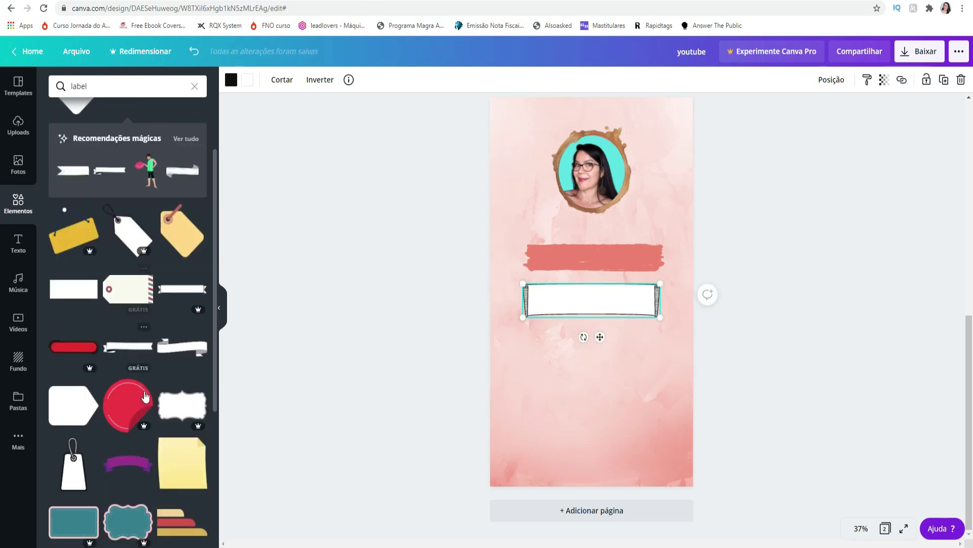
{"action": "scroll", "coordinate": [146, 395], "scroll_direction": "down", "scroll_amount": 6}
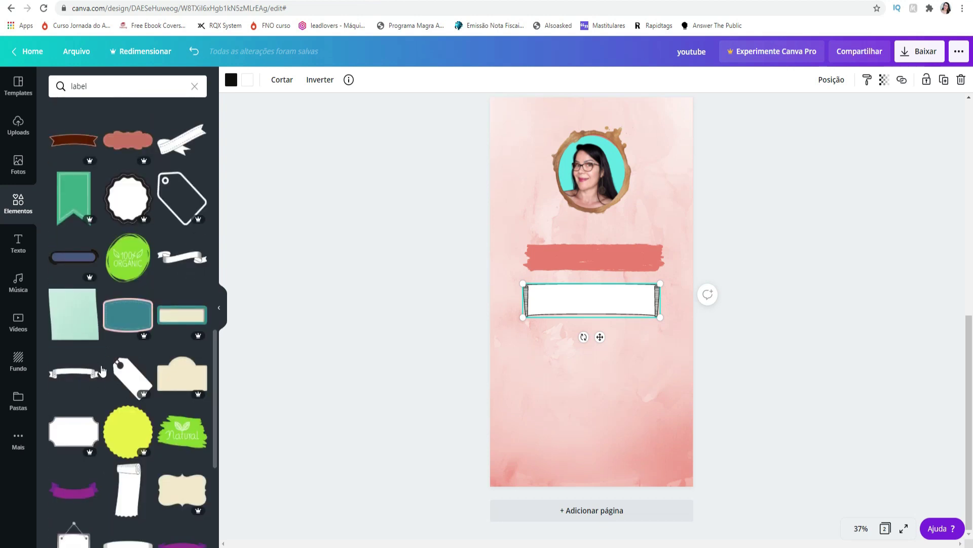
{"action": "scroll", "coordinate": [125, 401], "scroll_direction": "down", "scroll_amount": 3}
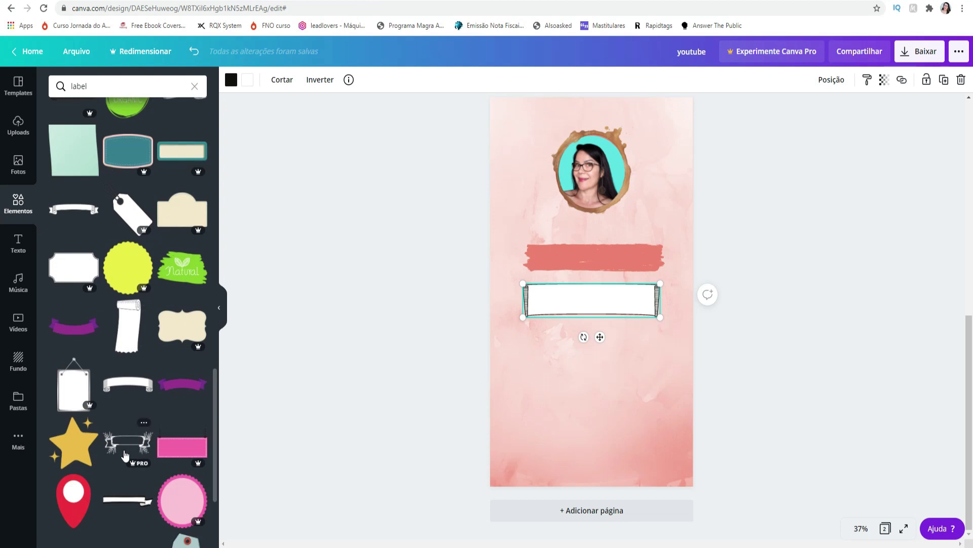
{"action": "scroll", "coordinate": [132, 472], "scroll_direction": "down", "scroll_amount": 3}
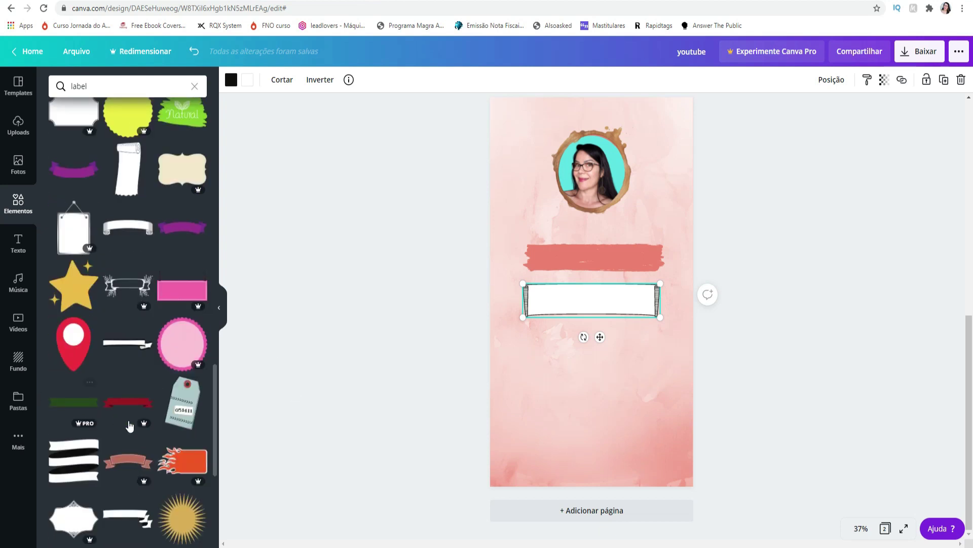
{"action": "scroll", "coordinate": [74, 373], "scroll_direction": "down", "scroll_amount": 3}
- Search the elements for "organic forms", add the free black X-shaped blob and place it over the page's upper-right corner
{"action": "triple_click", "coordinate": [122, 86]}
{"action": "type", "text": "organic forms"}
{"action": "key", "text": "Return"}
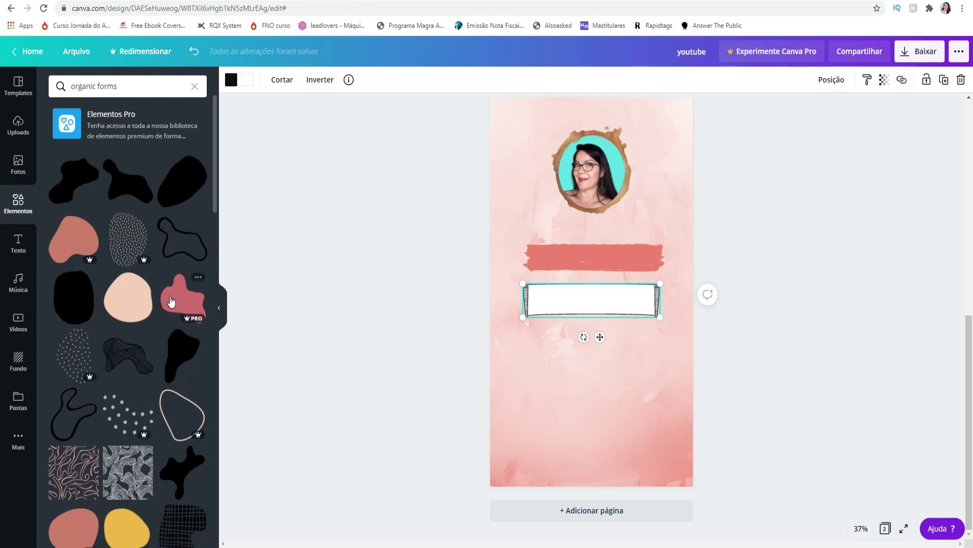
{"action": "scroll", "coordinate": [140, 231], "scroll_direction": "down", "scroll_amount": 6}
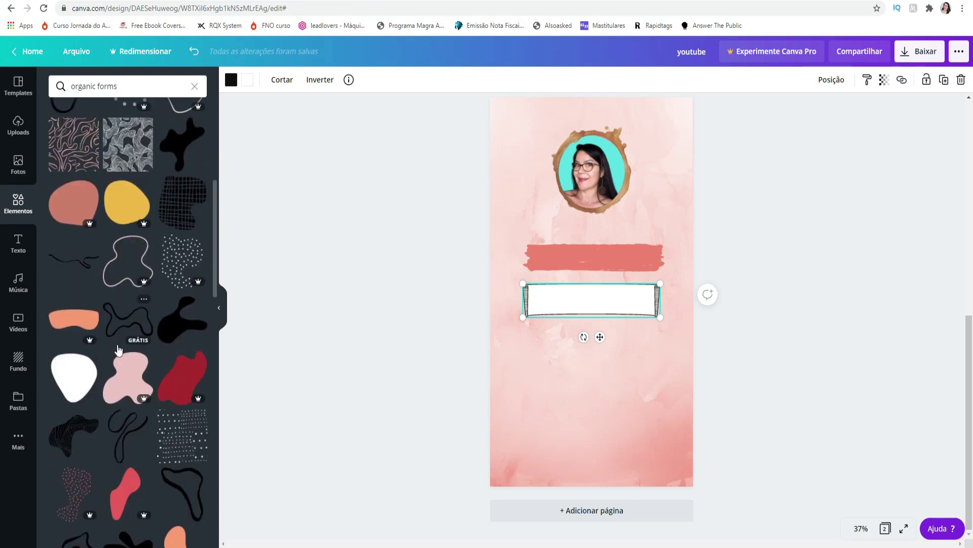
{"action": "scroll", "coordinate": [118, 349], "scroll_direction": "down", "scroll_amount": 4}
{"action": "scroll", "coordinate": [141, 408], "scroll_direction": "down", "scroll_amount": 2}
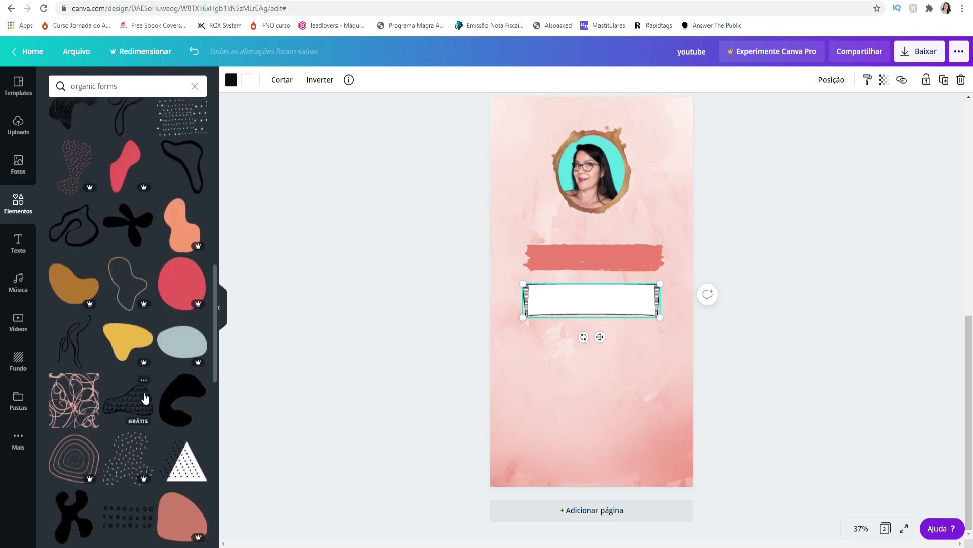
{"action": "scroll", "coordinate": [154, 378], "scroll_direction": "down", "scroll_amount": 2}
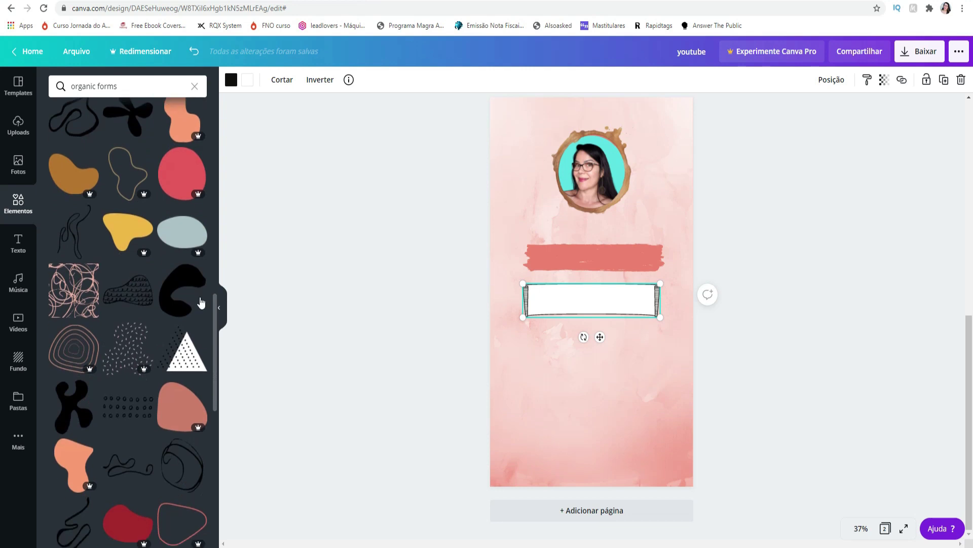
{"action": "left_click", "coordinate": [75, 403]}
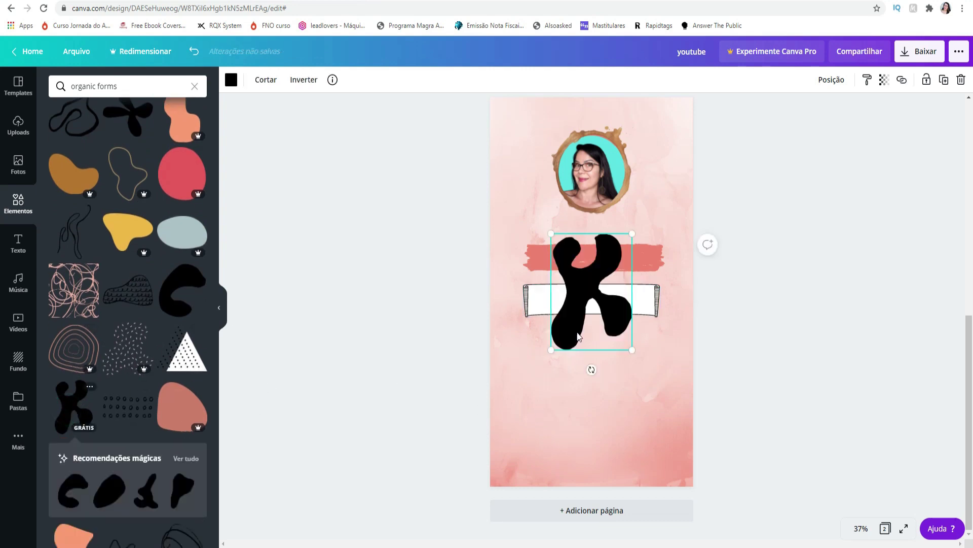
{"action": "left_click_drag", "start_coordinate": [583, 306], "coordinate": [678, 165]}
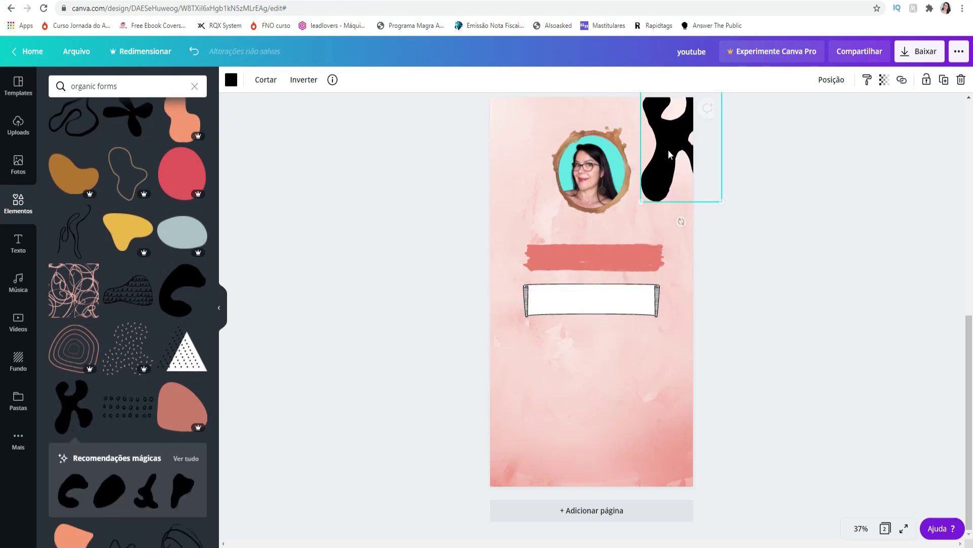
- Recolour the organic blob in the upper-right corner with the light pink from the brand palette
{"action": "left_click", "coordinate": [231, 79]}
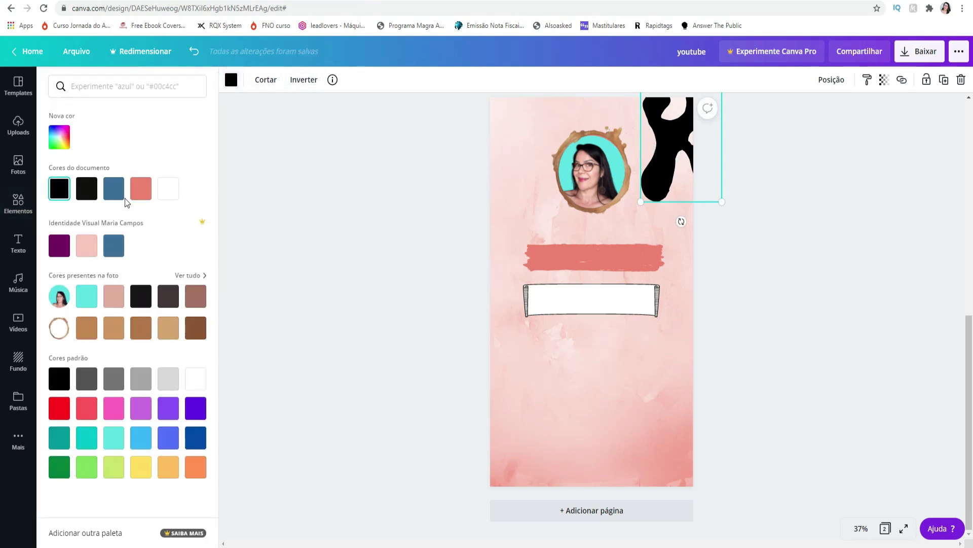
{"action": "left_click", "coordinate": [87, 245]}
{"action": "left_click", "coordinate": [635, 258]}
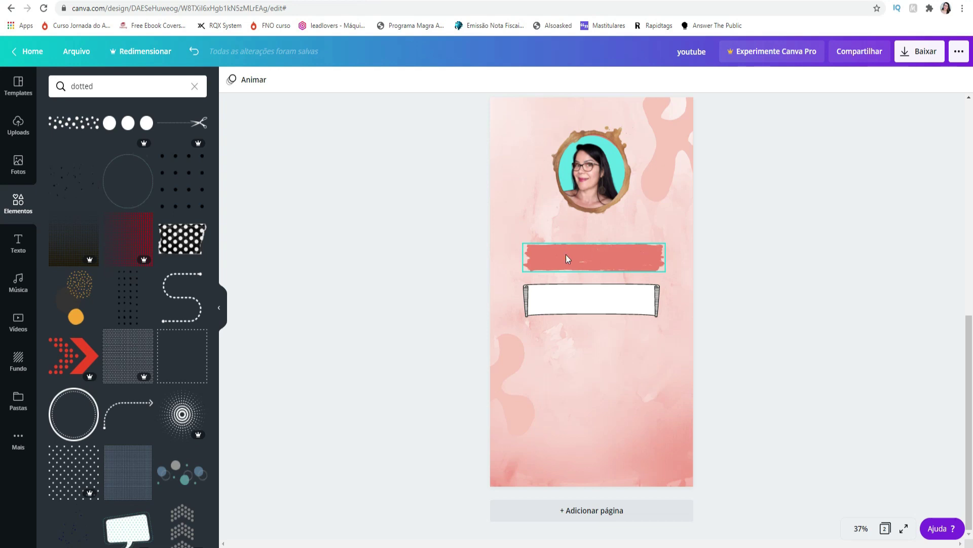
- Delete the white banner below the coral brush stroke
{"action": "left_click", "coordinate": [588, 308]}
{"action": "left_click", "coordinate": [962, 83]}
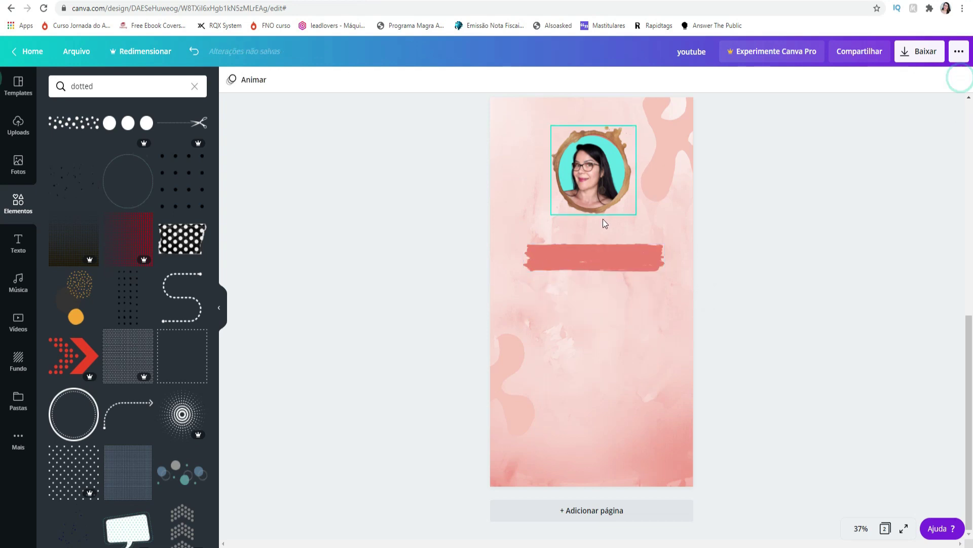
- Duplicate the coral brush stroke and arrange the strokes as four evenly spaced, centred buttons down the page
{"action": "left_click", "coordinate": [598, 266]}
{"action": "left_click", "coordinate": [943, 80]}
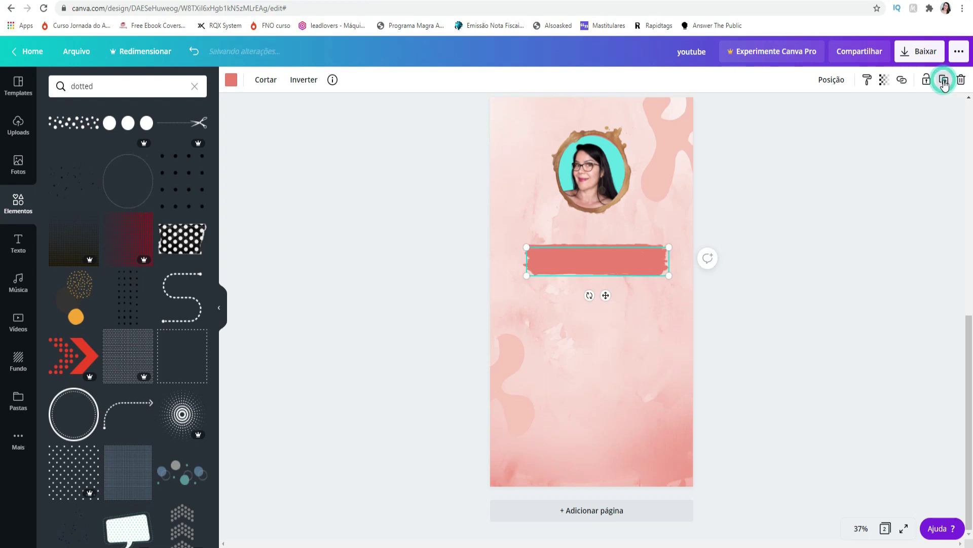
{"action": "left_click", "coordinate": [943, 80]}
{"action": "left_click", "coordinate": [944, 80]}
{"action": "left_click", "coordinate": [943, 80]}
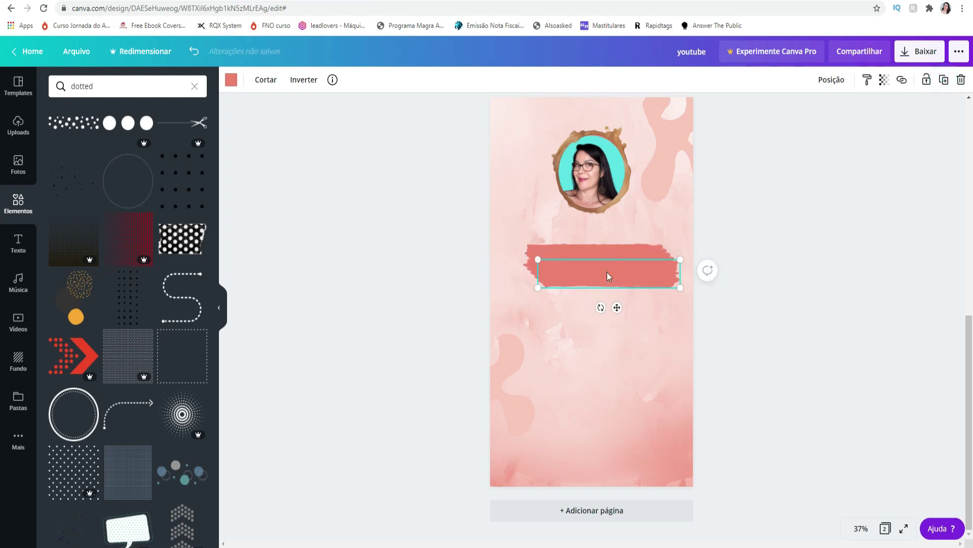
{"action": "left_click_drag", "start_coordinate": [610, 277], "coordinate": [591, 425]}
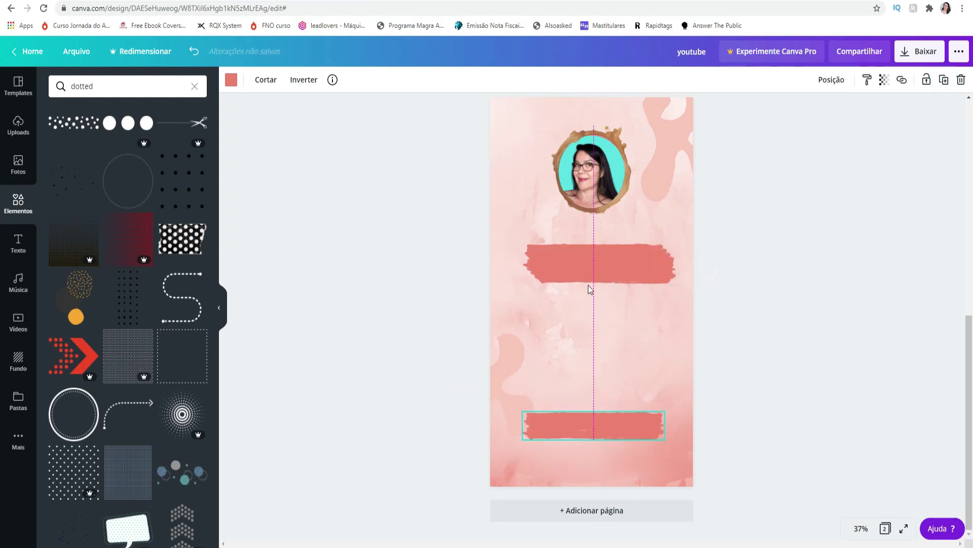
{"action": "left_click_drag", "start_coordinate": [592, 278], "coordinate": [580, 337]}
{"action": "key", "text": "ctrl+d"}
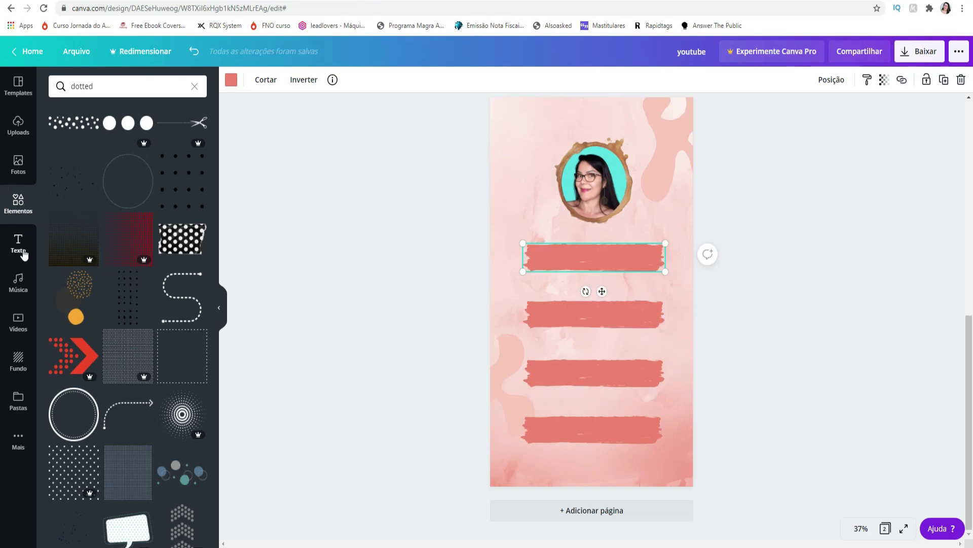
- Add a title text reading "blog" and centre it on the first coral brush stroke
{"action": "left_click", "coordinate": [20, 249]}
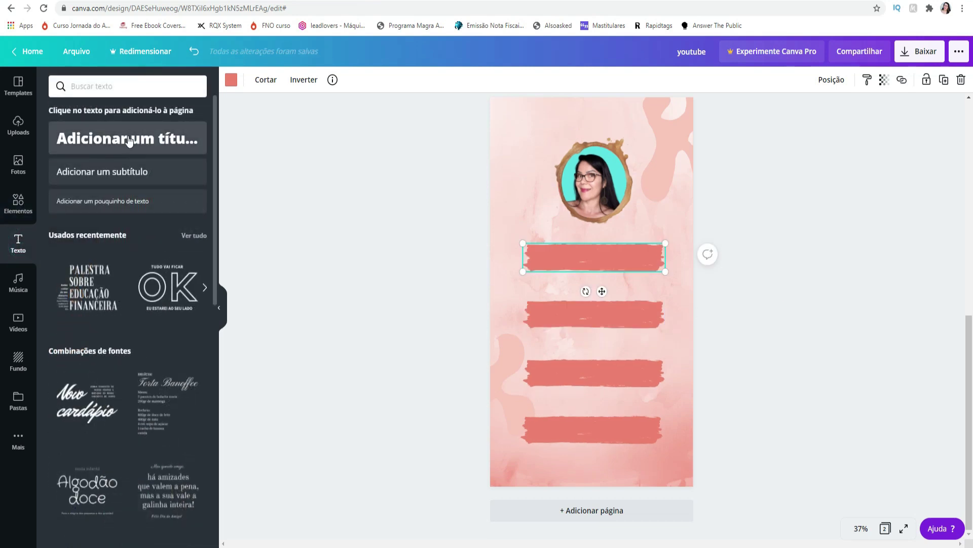
{"action": "left_click", "coordinate": [130, 141]}
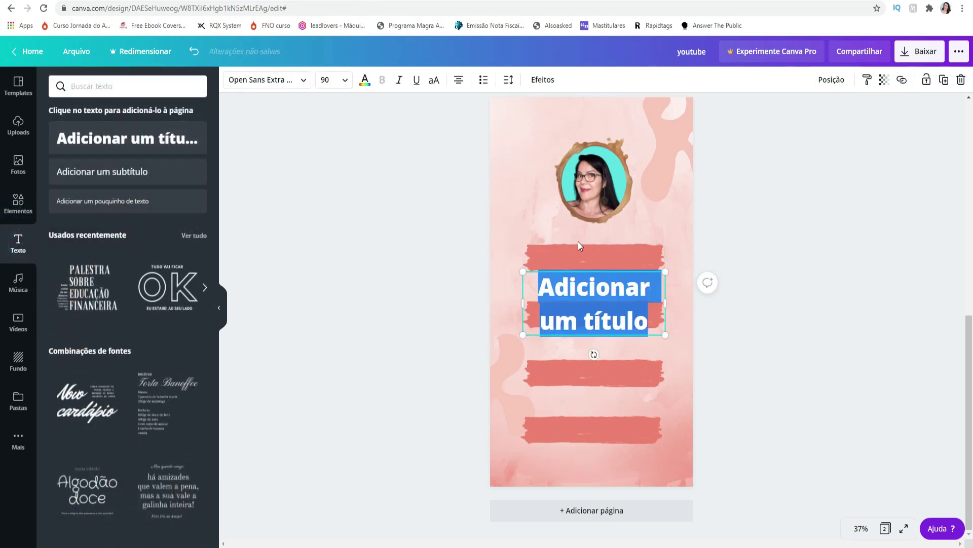
{"action": "double_click", "coordinate": [553, 305]}
{"action": "type", "text": "blog"}
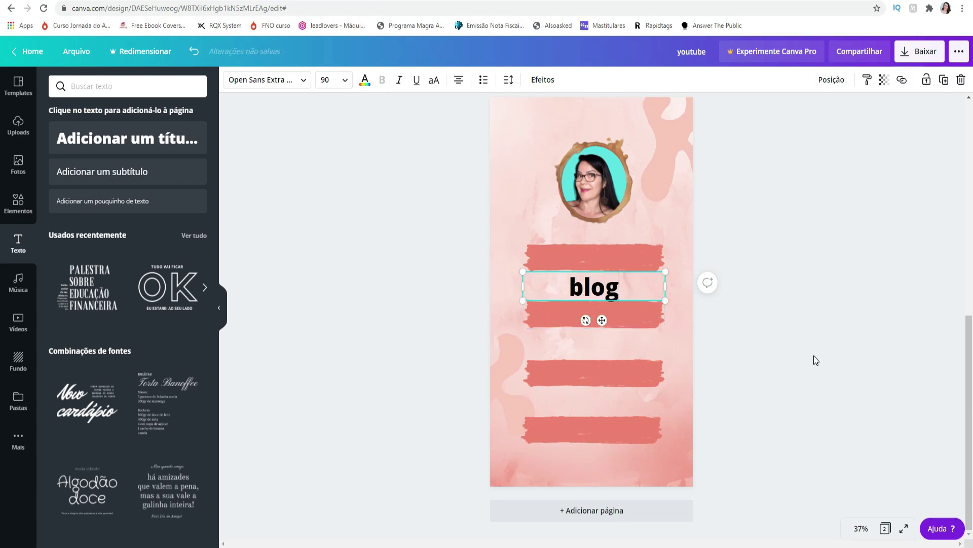
{"action": "left_click_drag", "start_coordinate": [599, 290], "coordinate": [598, 262]}
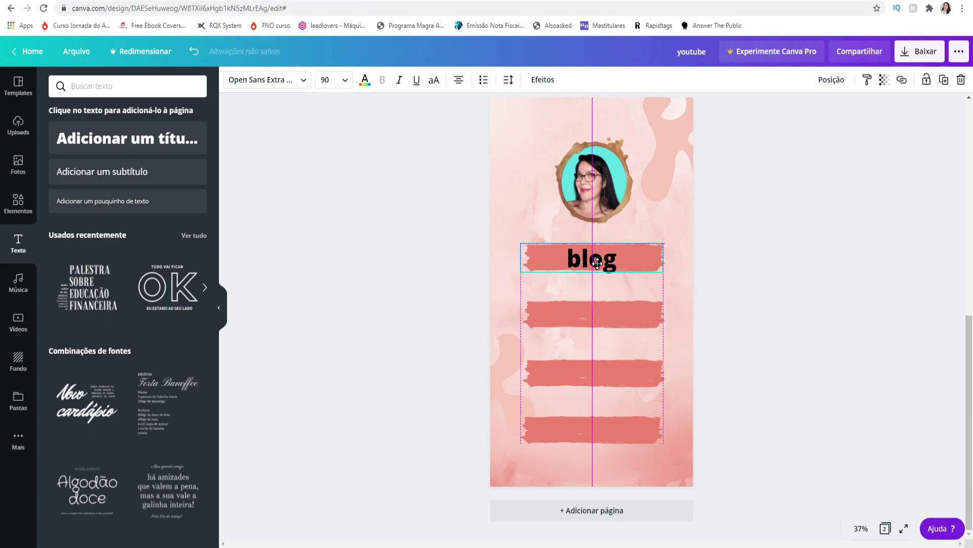
- Colour the "blog" text turquoise, matching the portrait's background
{"action": "left_click", "coordinate": [364, 80]}
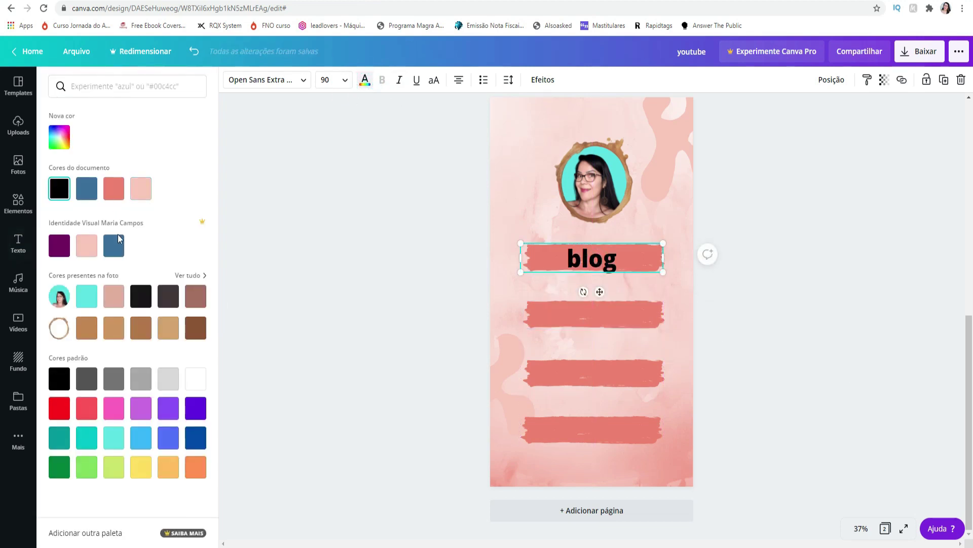
{"action": "left_click", "coordinate": [113, 329]}
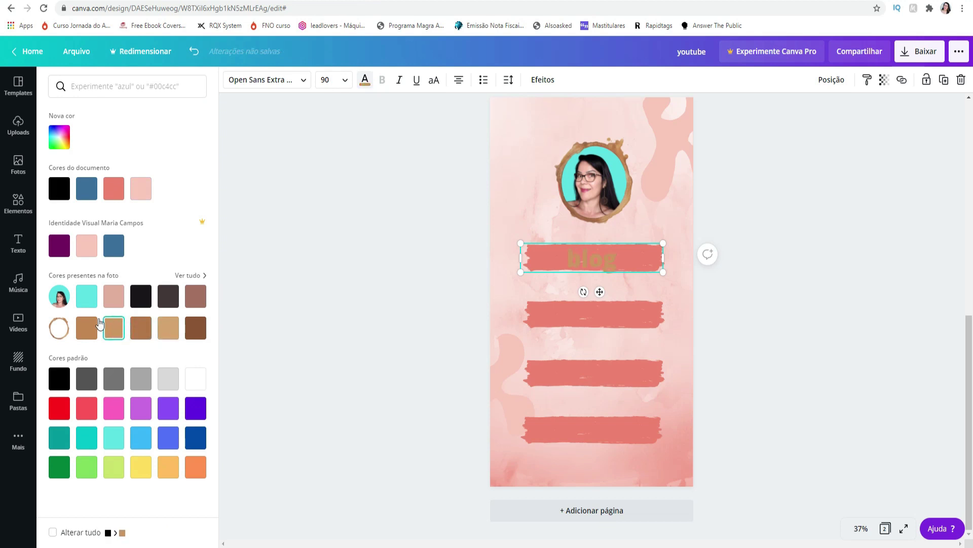
{"action": "left_click", "coordinate": [88, 298]}
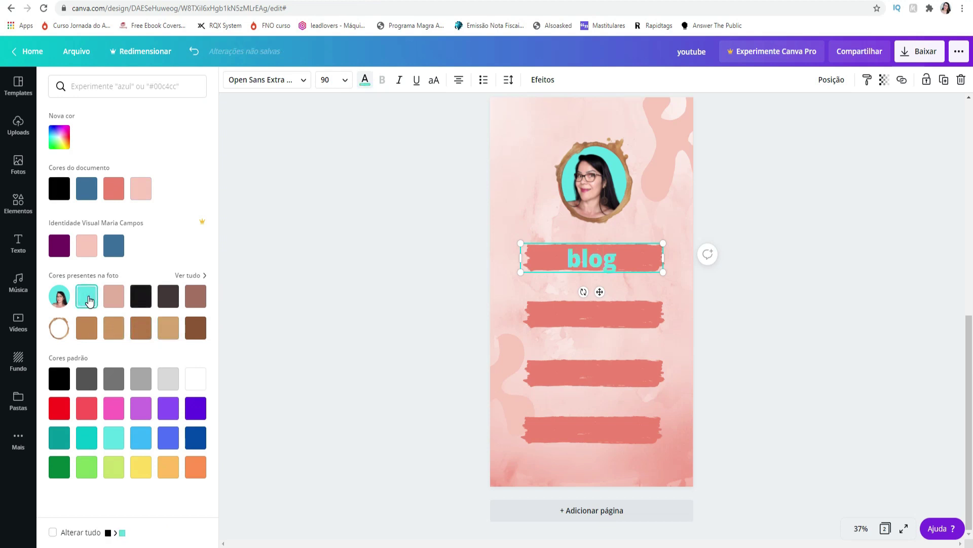
{"action": "left_click", "coordinate": [841, 340]}
{"action": "left_click", "coordinate": [785, 339]}
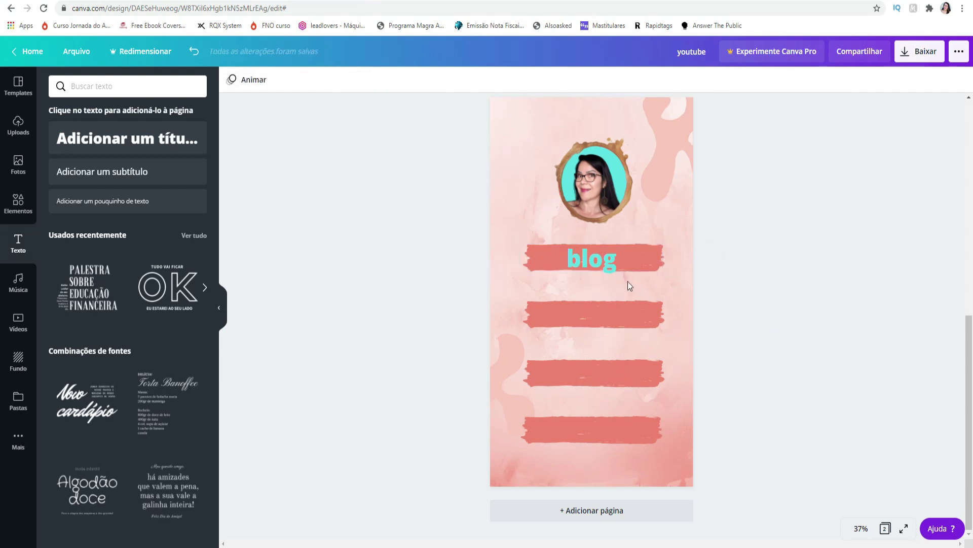
- Open the link entry for the "blog" text and close it without entering an address
{"action": "left_click", "coordinate": [609, 265]}
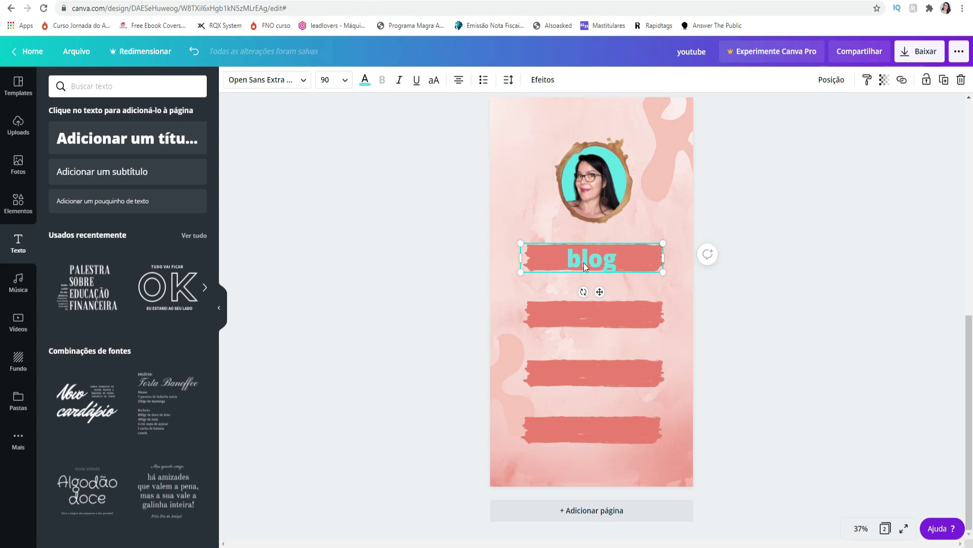
{"action": "left_click", "coordinate": [902, 80]}
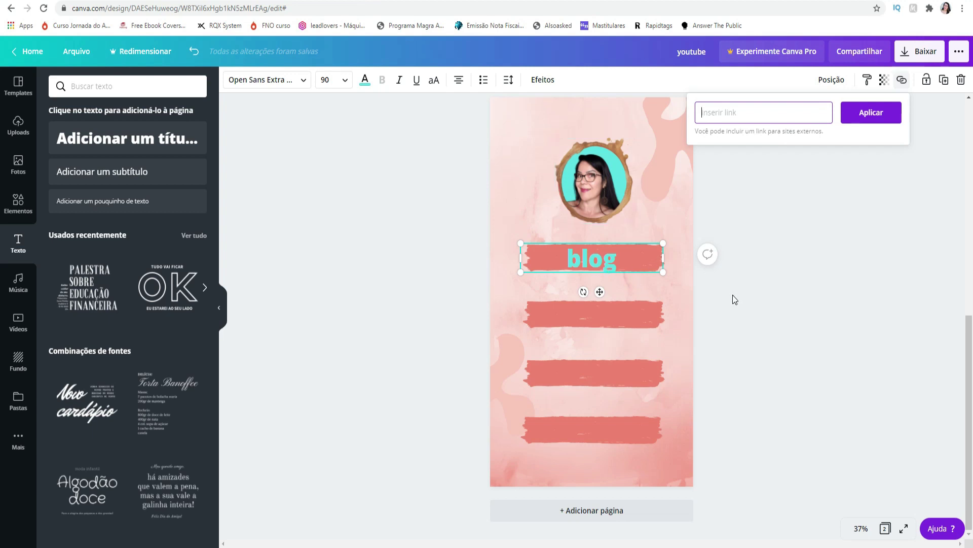
{"action": "left_click", "coordinate": [851, 334]}
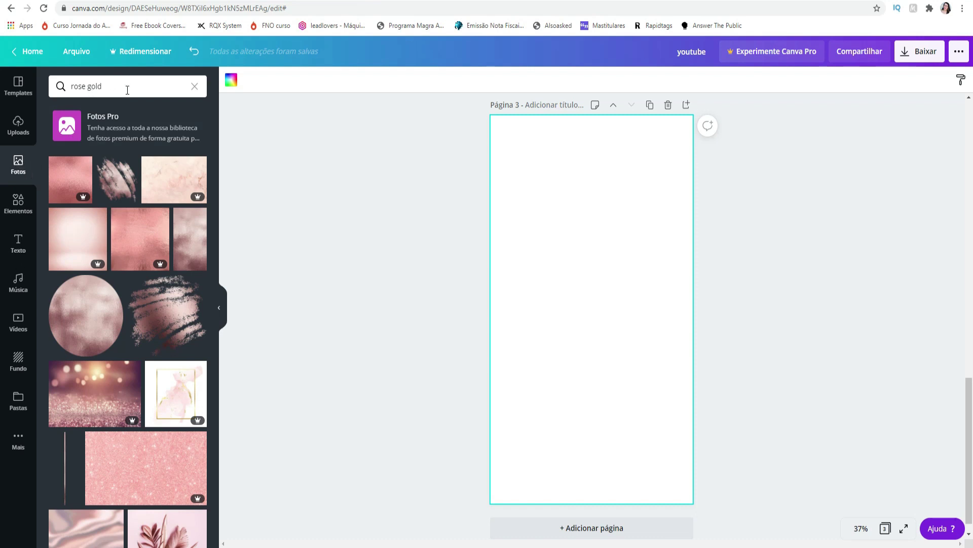
- Add the round rose gold foil photo to page 3 and enlarge it until it covers the whole page
{"action": "left_click", "coordinate": [91, 329]}
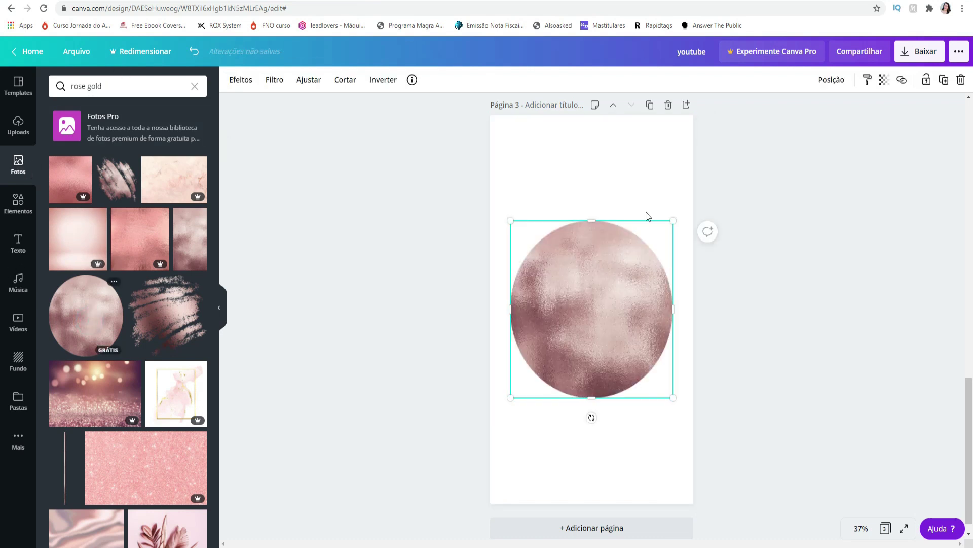
{"action": "left_click_drag", "start_coordinate": [510, 221], "coordinate": [336, 32]}
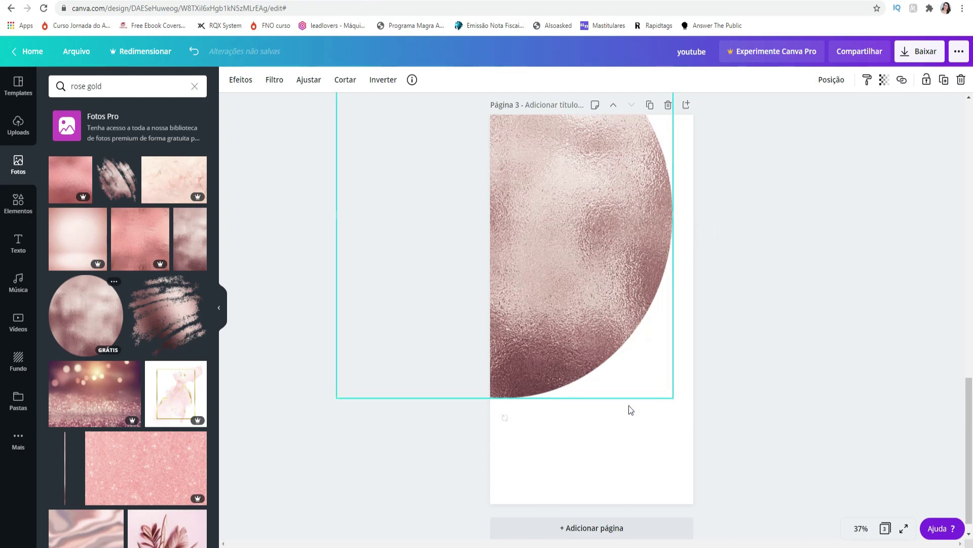
{"action": "left_click_drag", "start_coordinate": [672, 397], "coordinate": [862, 527]}
{"action": "left_click", "coordinate": [882, 413]}
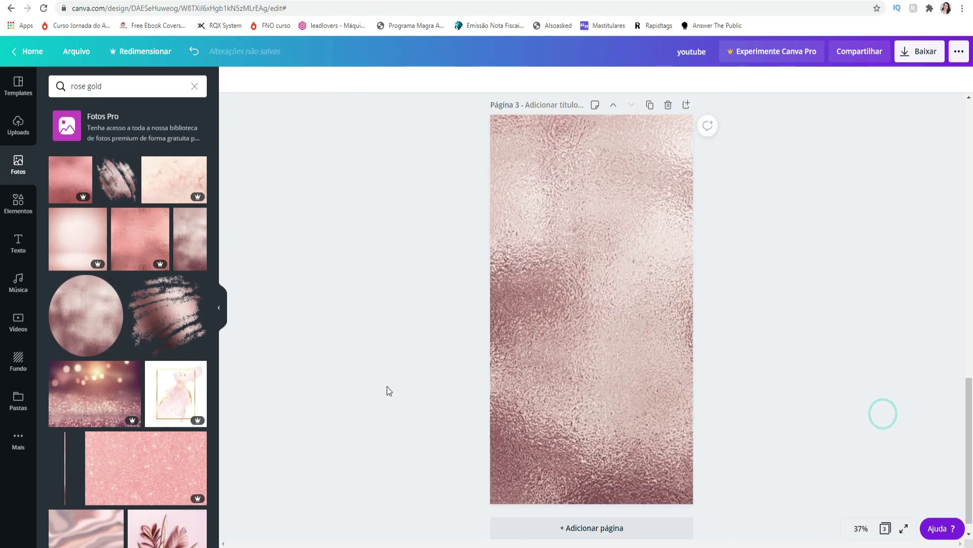
- Reduce the opacity of the rose gold background on page 3 so the foil texture looks lighter
{"action": "left_click", "coordinate": [392, 306]}
{"action": "left_click", "coordinate": [596, 308]}
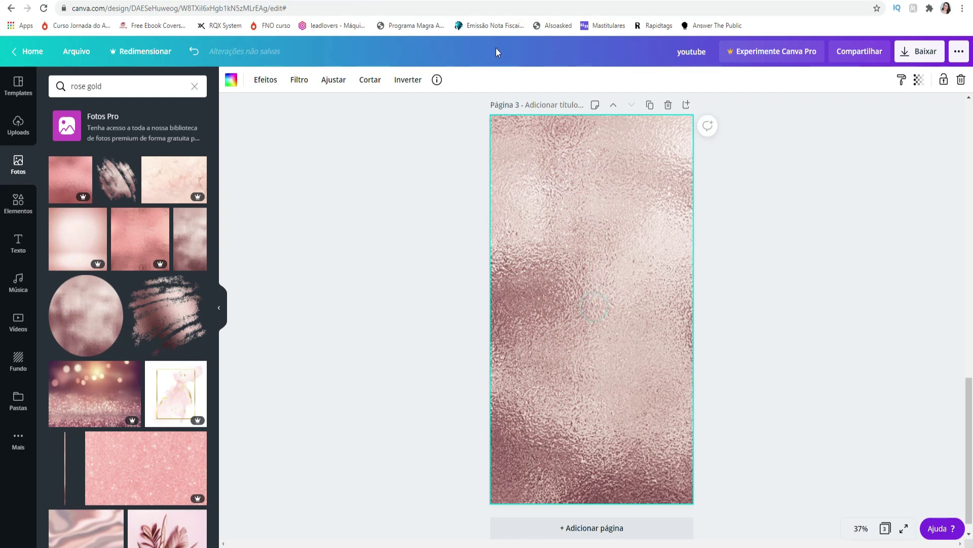
{"action": "left_click", "coordinate": [918, 79]}
{"action": "left_click_drag", "start_coordinate": [882, 116], "coordinate": [865, 127]}
{"action": "left_click", "coordinate": [830, 333]}
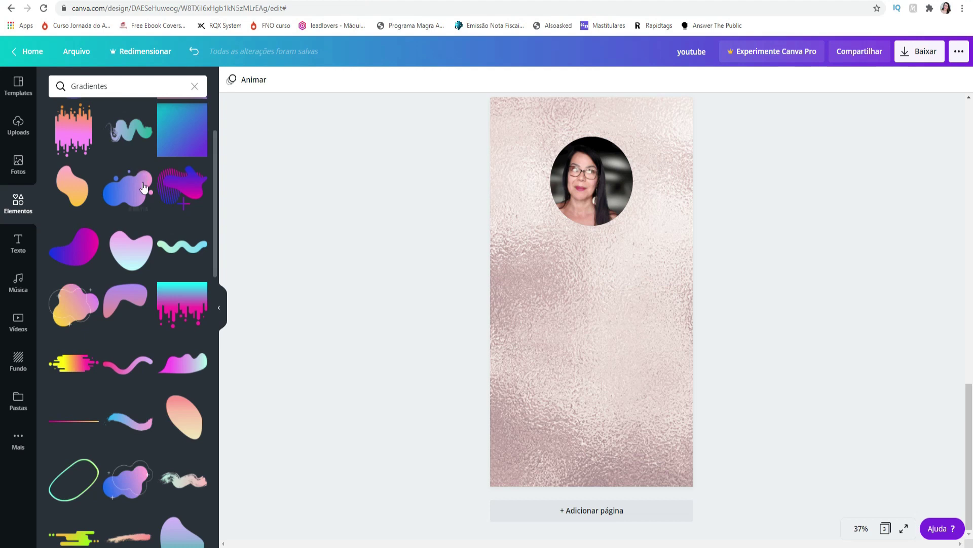
- Add the coral-to-pink gradient brush stroke, enlarge it to nearly page width and centre it below the portrait
{"action": "scroll", "coordinate": [139, 256], "scroll_direction": "down", "scroll_amount": 6}
{"action": "scroll", "coordinate": [142, 254], "scroll_direction": "down", "scroll_amount": 2}
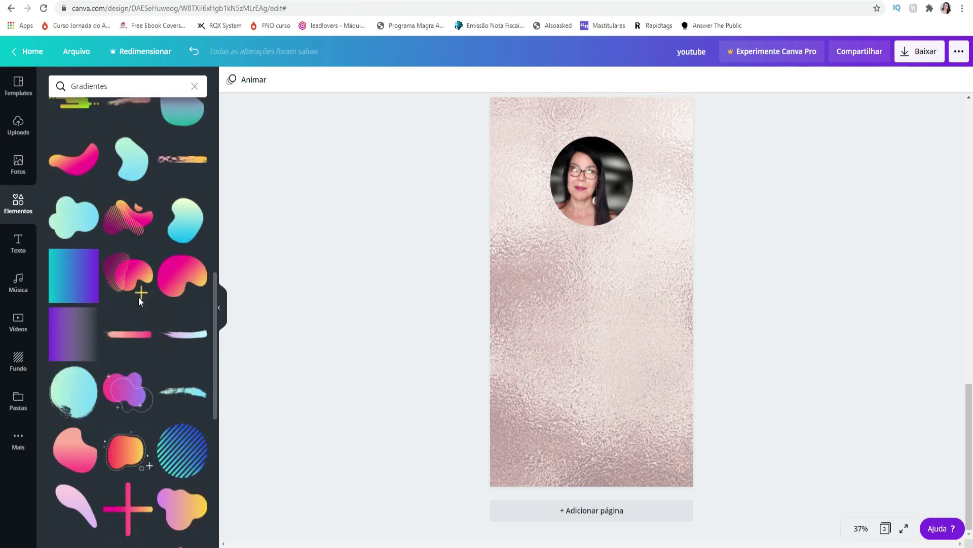
{"action": "left_click", "coordinate": [133, 339]}
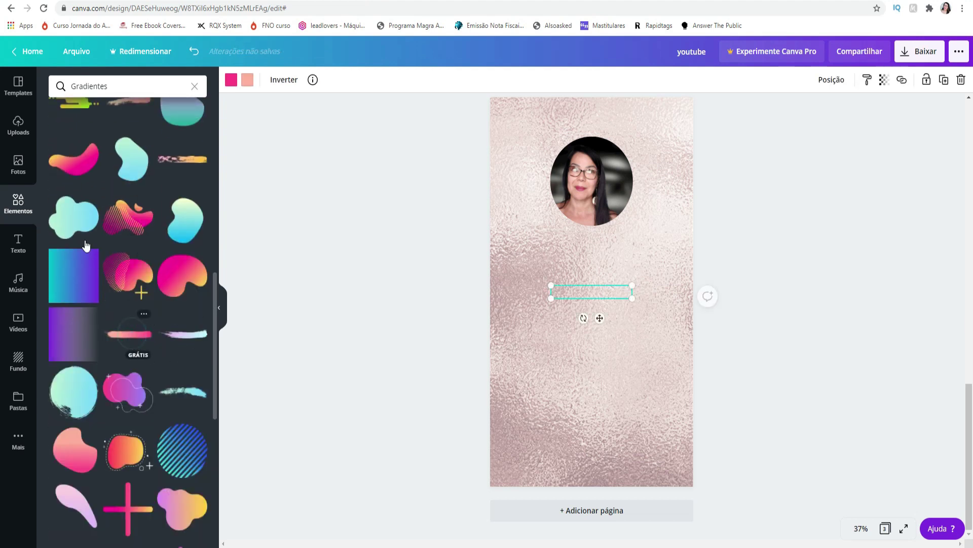
{"action": "left_click_drag", "start_coordinate": [691, 339], "coordinate": [731, 352]}
{"action": "mouse_move", "coordinate": [645, 294]}
{"action": "left_mouse_down"}
{"action": "mouse_move", "coordinate": [609, 278]}
{"action": "mouse_move", "coordinate": [637, 272]}
{"action": "mouse_move", "coordinate": [589, 267]}
{"action": "mouse_move", "coordinate": [602, 275]}
{"action": "left_mouse_up"}
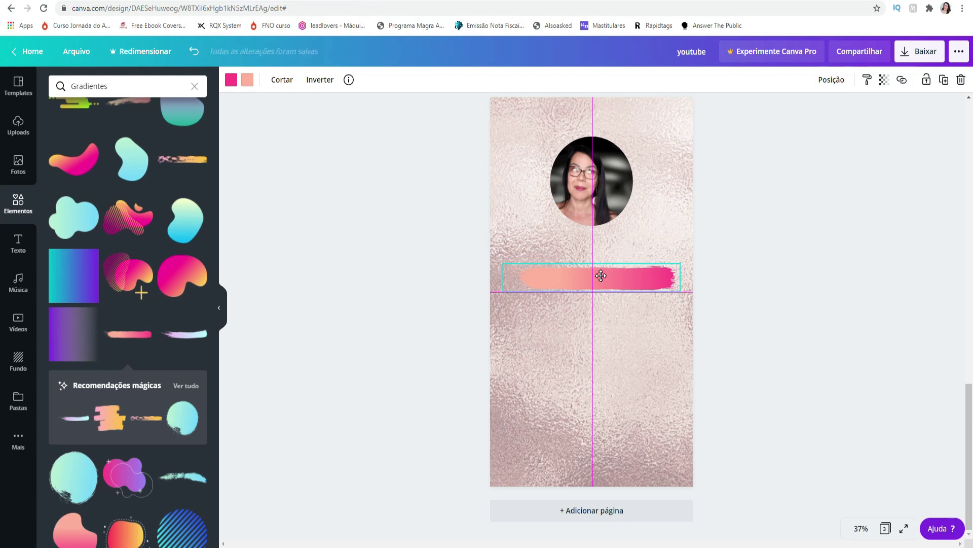
{"action": "left_click_drag", "start_coordinate": [601, 275], "coordinate": [602, 275]}
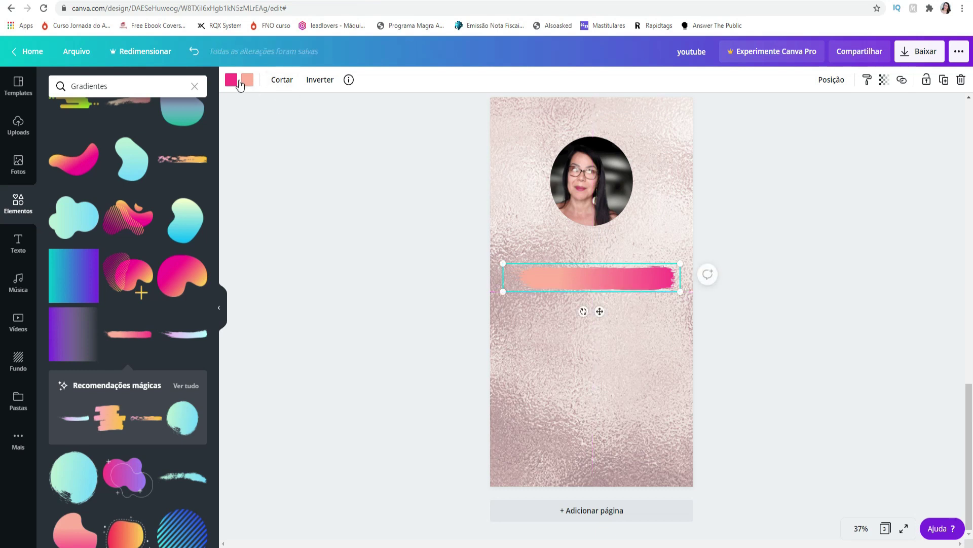
- Duplicate the gradient brush stroke and arrange the copies as four centred buttons stacked below the portrait
{"action": "left_click", "coordinate": [943, 81]}
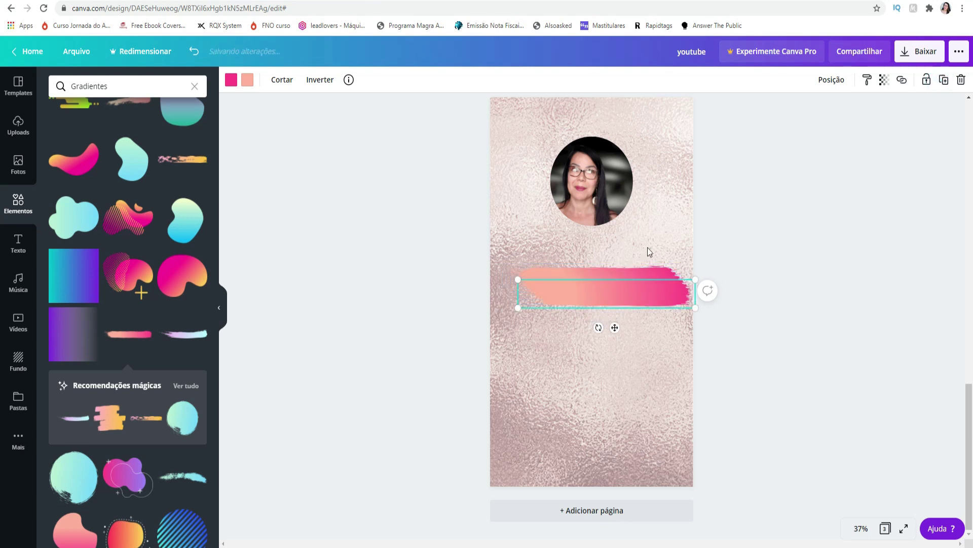
{"action": "mouse_move", "coordinate": [641, 297]}
{"action": "left_mouse_down"}
{"action": "mouse_move", "coordinate": [622, 362]}
{"action": "mouse_move", "coordinate": [624, 353]}
{"action": "left_mouse_up"}
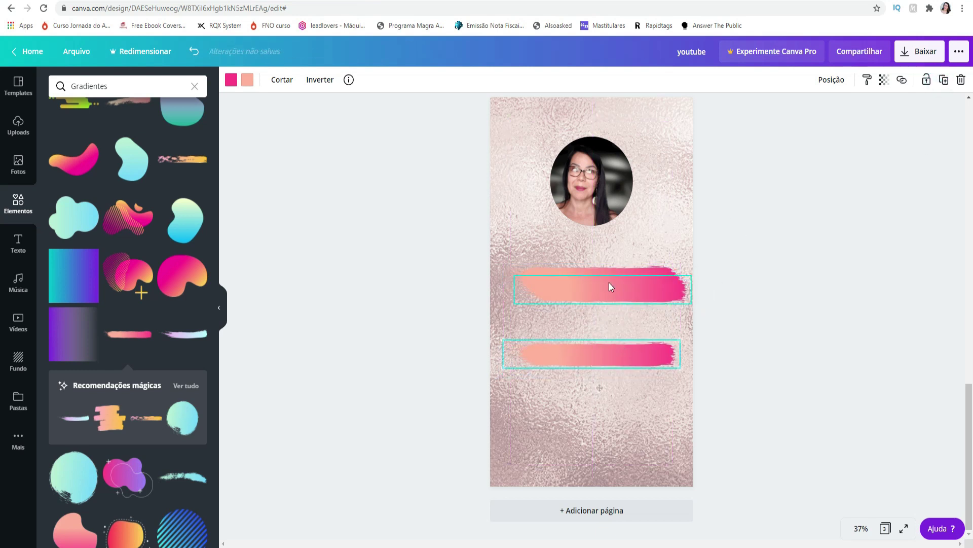
{"action": "key", "text": "ctrl+d"}
{"action": "left_click_drag", "start_coordinate": [592, 325], "coordinate": [591, 370]}
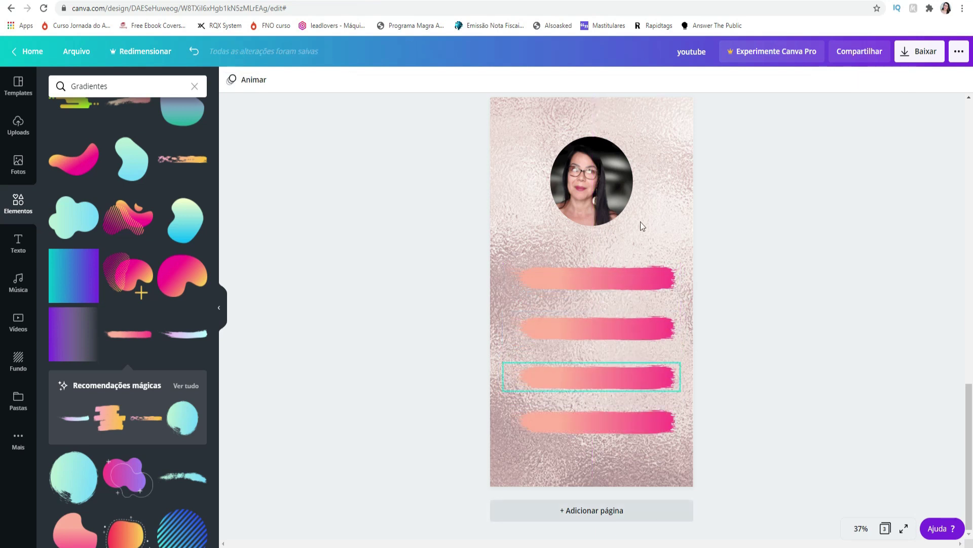
- Recolour the pink end of each of the four brush strokes with a different rose gold shade from the background photo's colours
{"action": "left_click", "coordinate": [602, 284]}
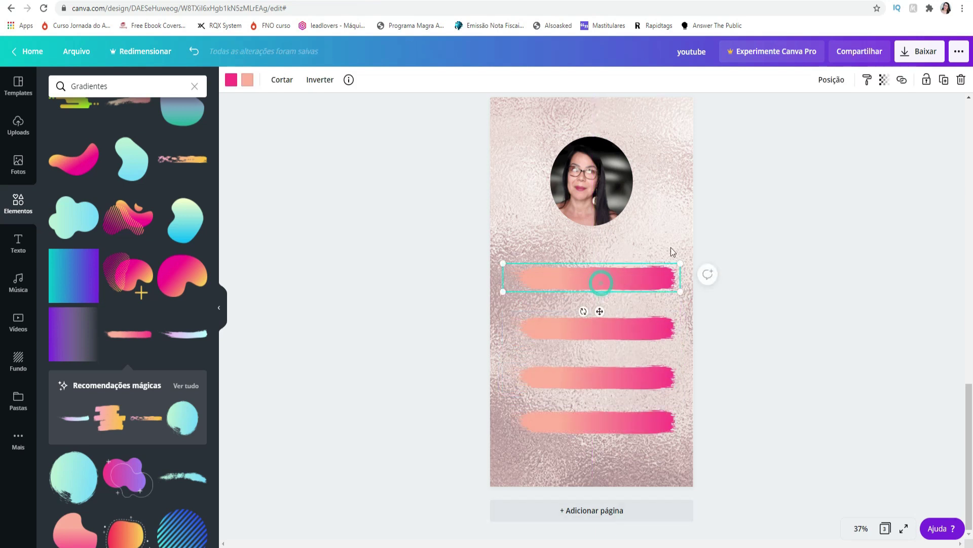
{"action": "left_click", "coordinate": [231, 81]}
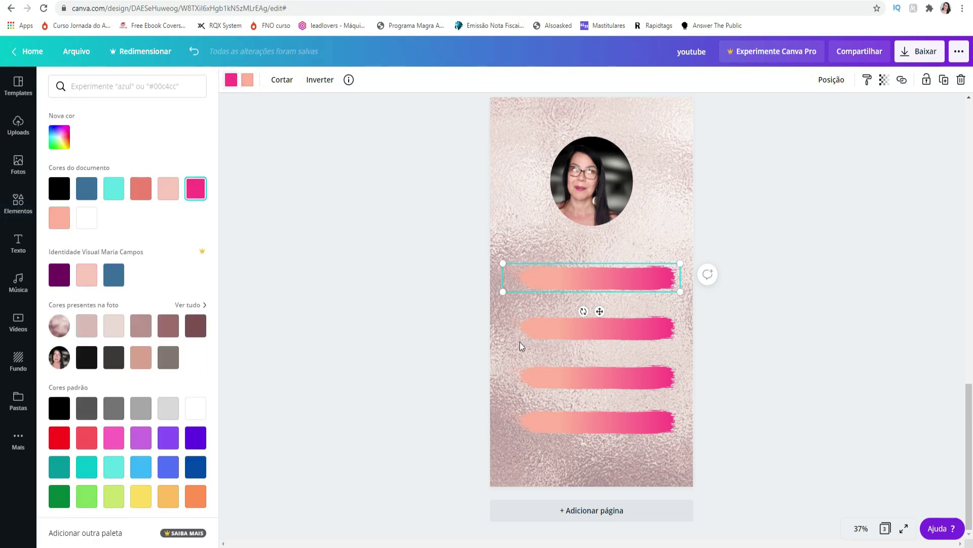
{"action": "left_click", "coordinate": [88, 333]}
{"action": "left_click", "coordinate": [619, 332]}
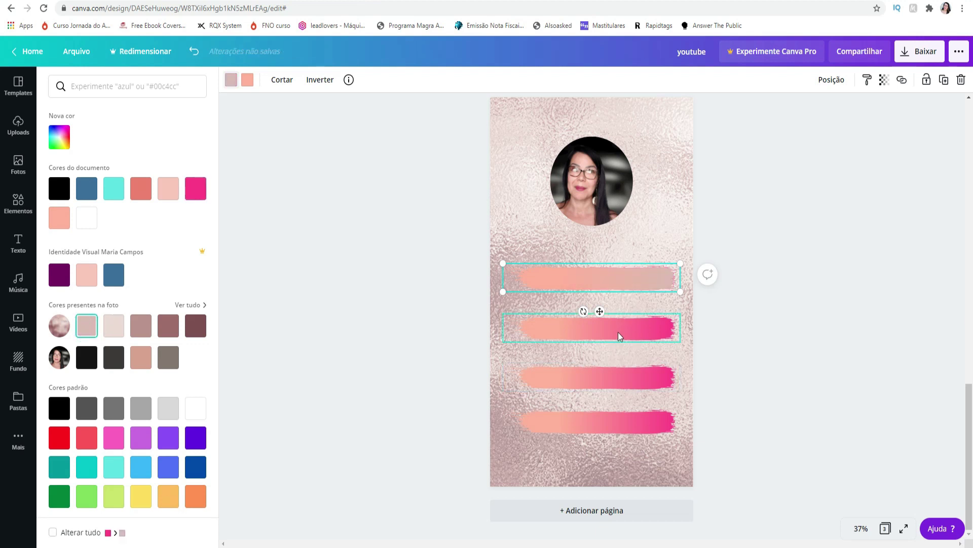
{"action": "left_click", "coordinate": [121, 334]}
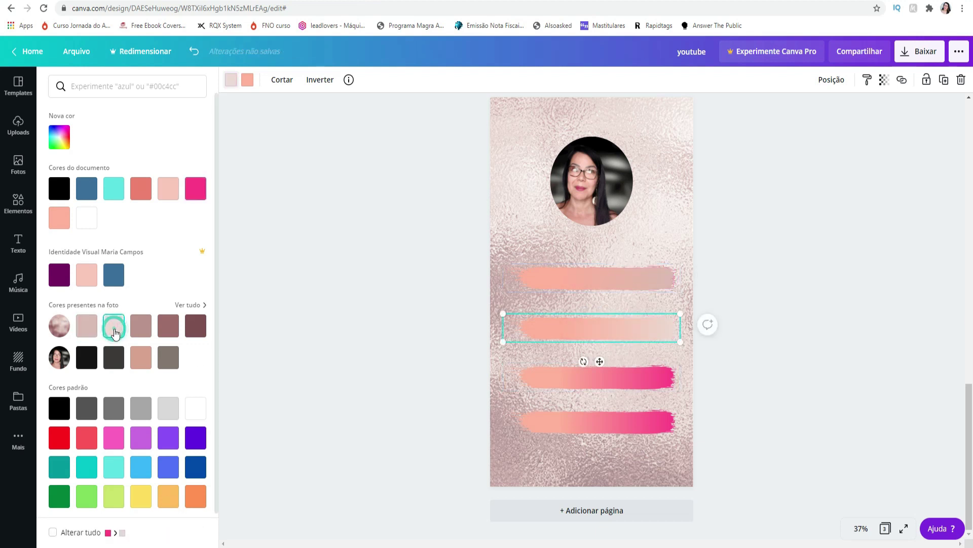
{"action": "left_click", "coordinate": [630, 382]}
{"action": "left_click", "coordinate": [141, 326]}
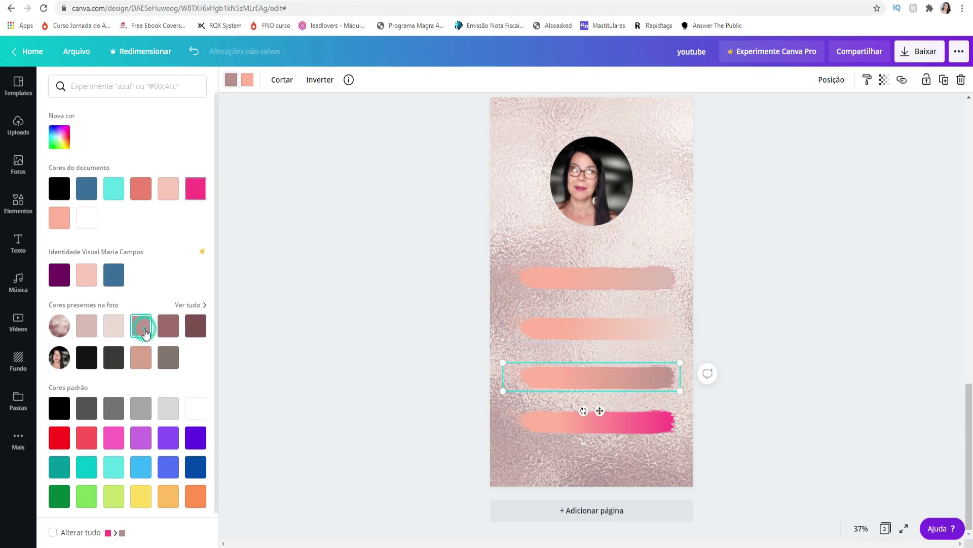
{"action": "left_click", "coordinate": [641, 426]}
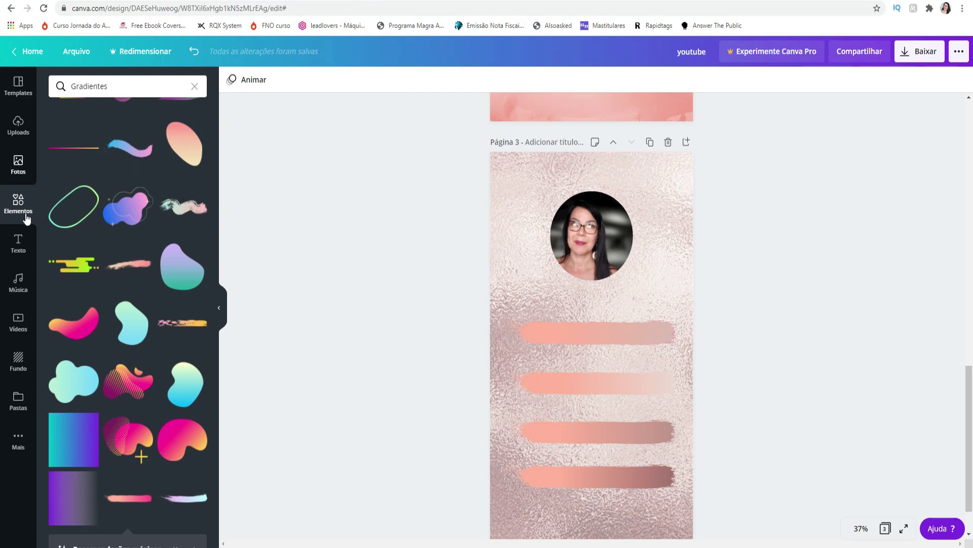
- Add the pink-to-yellow gradient oval shape, move it over the portrait and enlarge it beyond the portrait's edges
{"action": "left_click", "coordinate": [184, 147]}
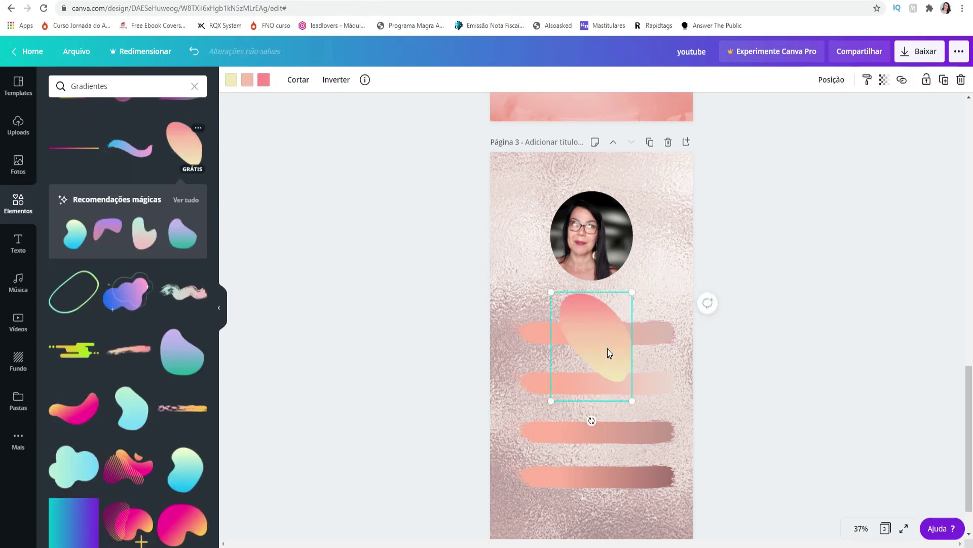
{"action": "left_click_drag", "start_coordinate": [607, 348], "coordinate": [575, 215]}
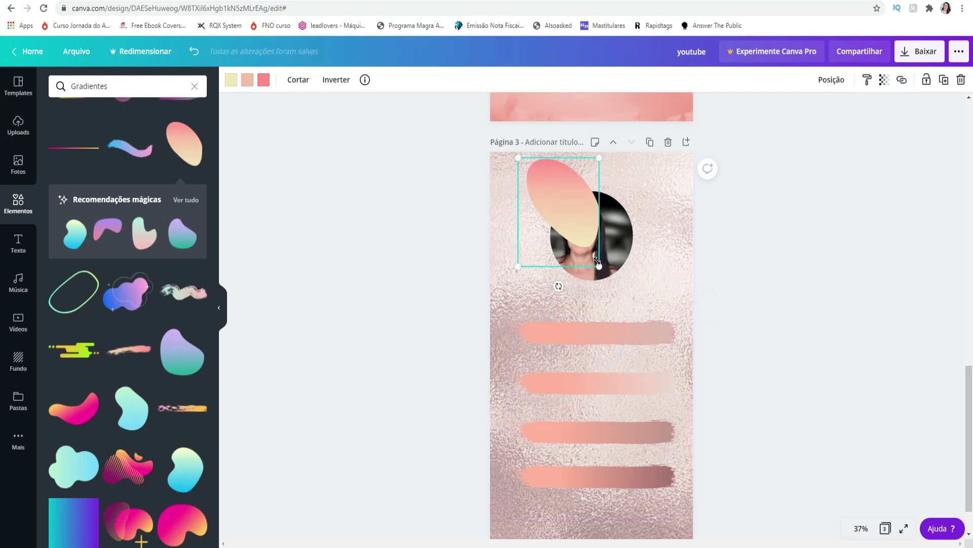
{"action": "left_click_drag", "start_coordinate": [599, 265], "coordinate": [662, 303]}
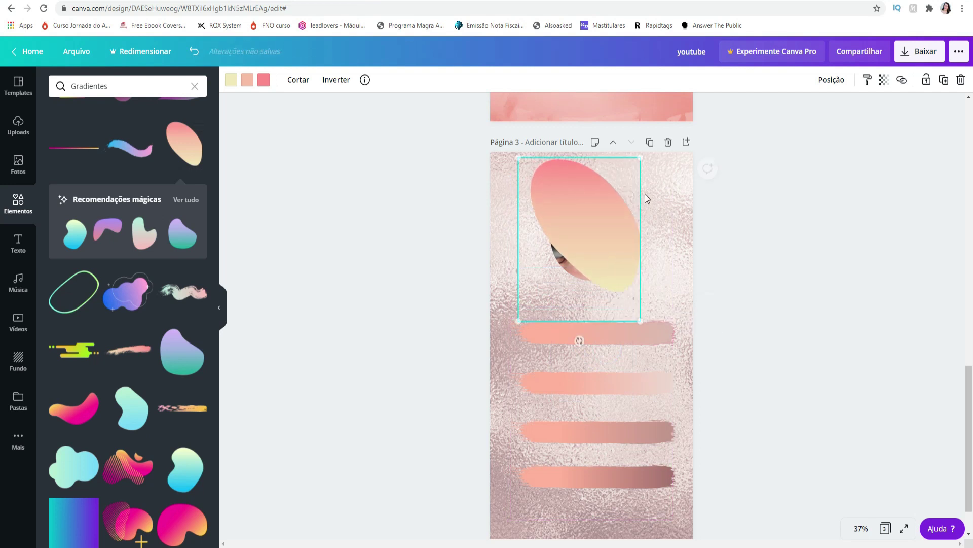
- Send the gradient oval backward until it sits behind the portrait
{"action": "left_click", "coordinate": [834, 81]}
{"action": "left_click", "coordinate": [769, 113]}
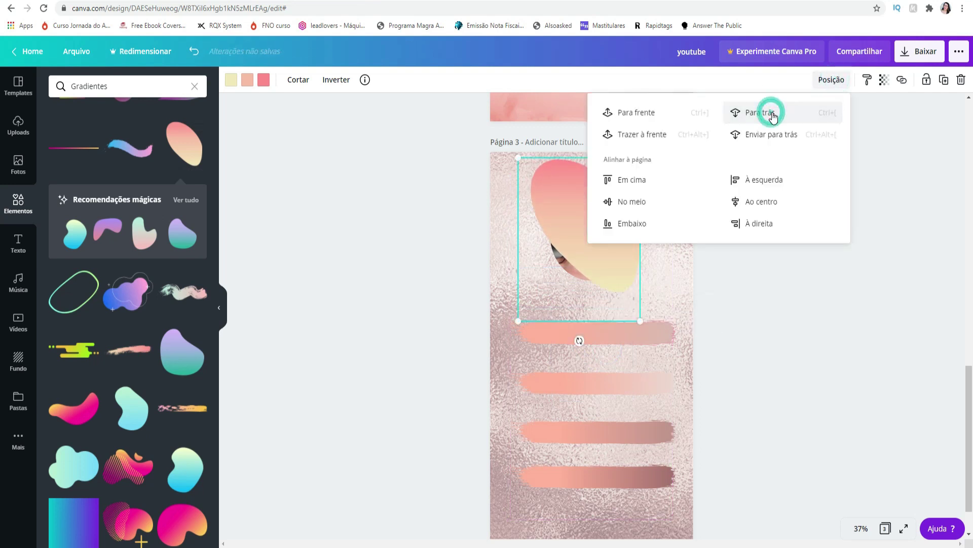
{"action": "left_click", "coordinate": [771, 116]}
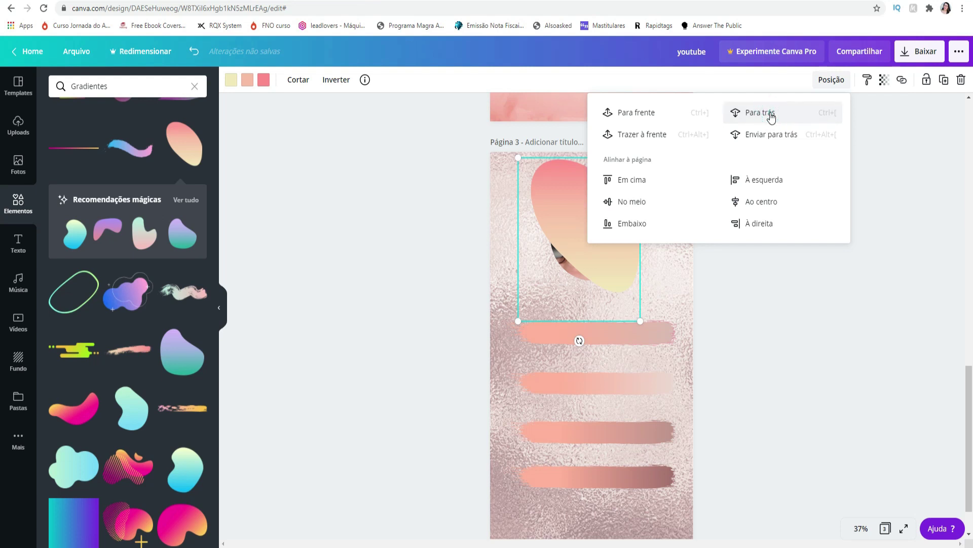
{"action": "left_click", "coordinate": [771, 115]}
{"action": "left_click", "coordinate": [818, 329]}
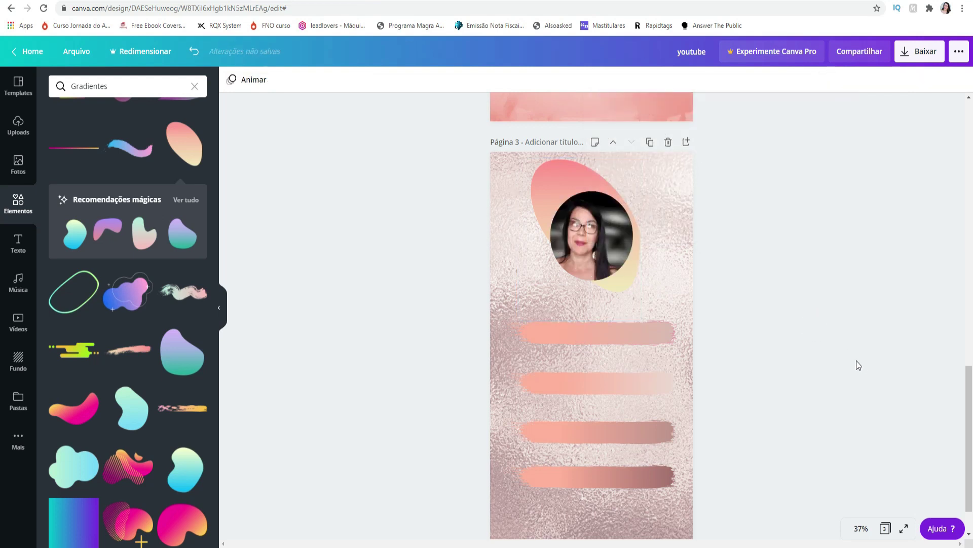
- Switch to the Instagram profile page and open the profile for editing
{"action": "scroll", "coordinate": [815, 283], "scroll_direction": "down", "scroll_amount": 2}
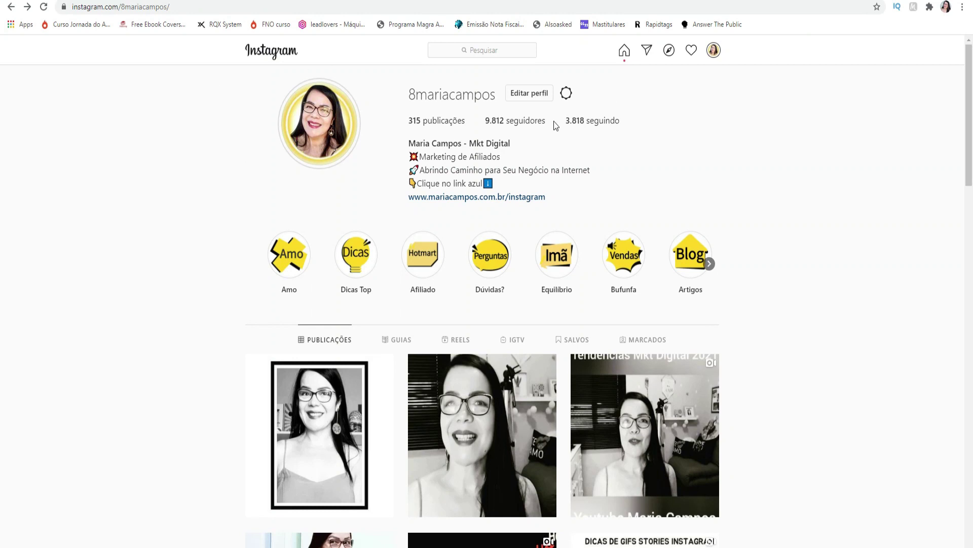
{"action": "left_click", "coordinate": [529, 94]}
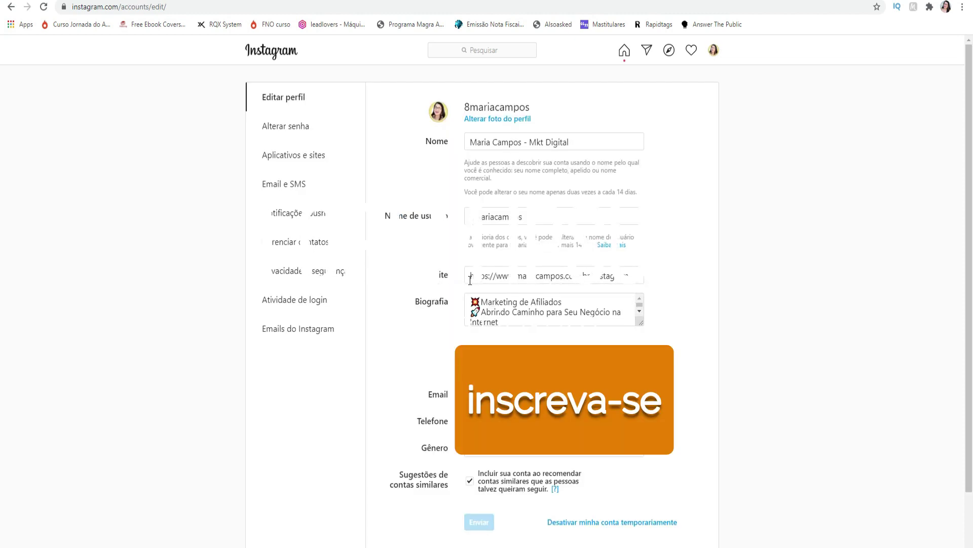